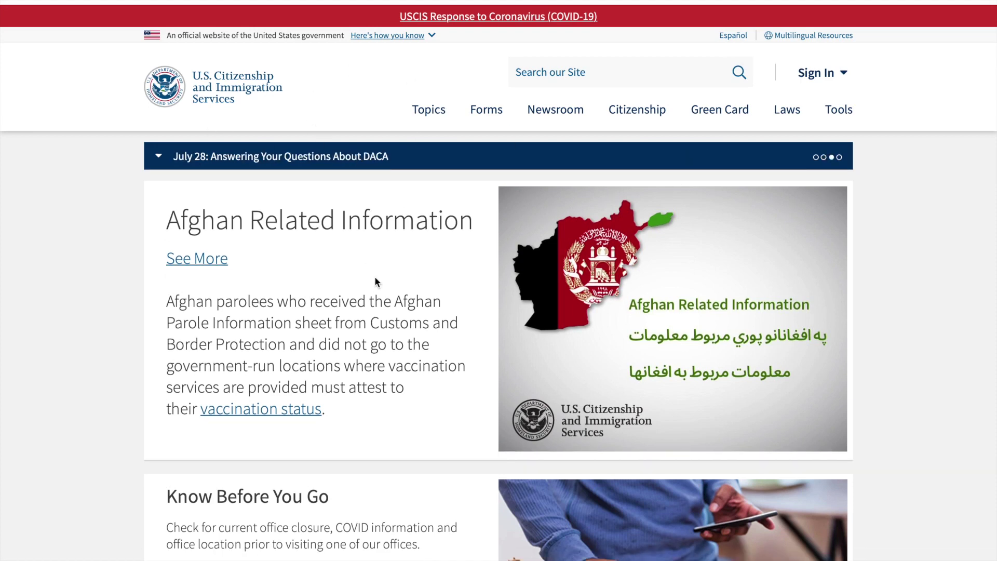
- Go to the All Forms list from the site's Forms section
{"action": "left_click", "coordinate": [481, 110]}
{"action": "scroll", "coordinate": [521, 392], "scroll_direction": "down", "scroll_amount": 2}
{"action": "scroll", "coordinate": [522, 392], "scroll_direction": "down", "scroll_amount": 2}
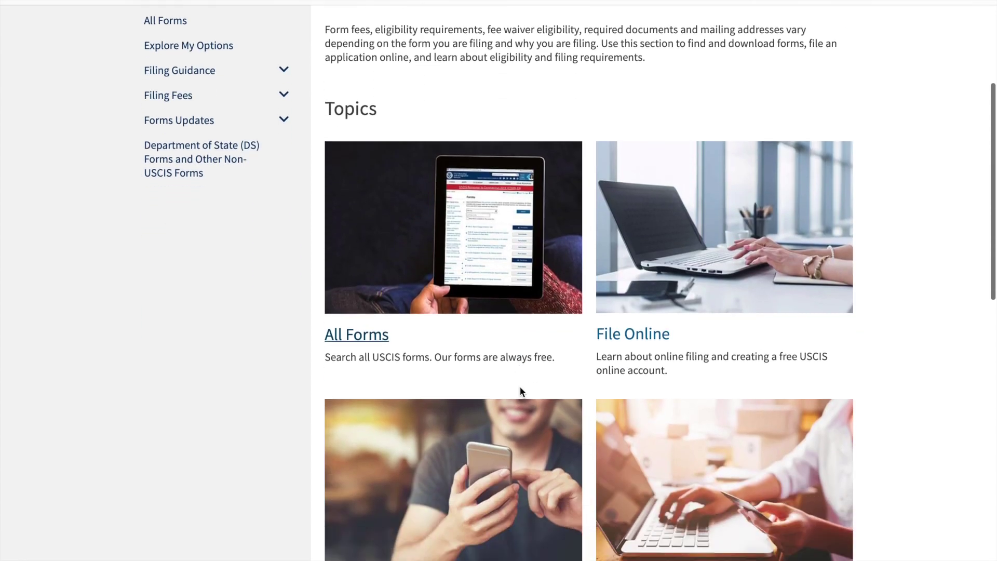
{"action": "left_click", "coordinate": [357, 337]}
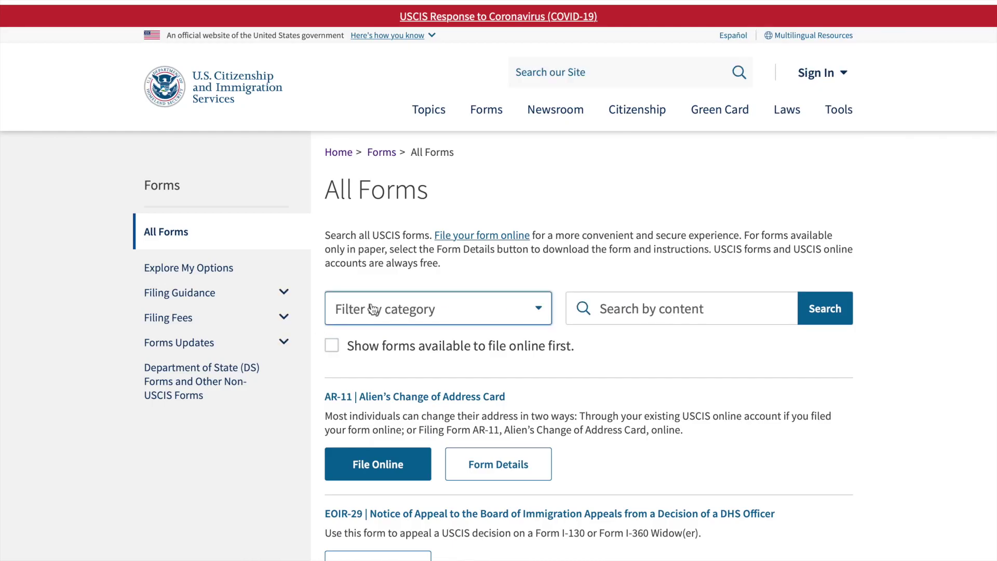
- Filter the list to the Forms category and search for I130
{"action": "left_click", "coordinate": [537, 317]}
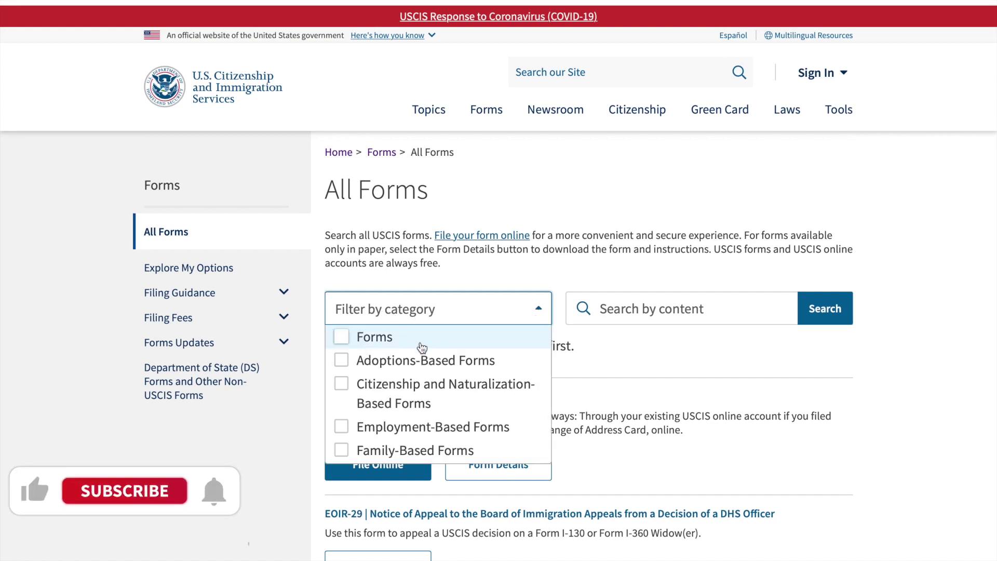
{"action": "left_click", "coordinate": [386, 343]}
{"action": "left_click", "coordinate": [721, 310]}
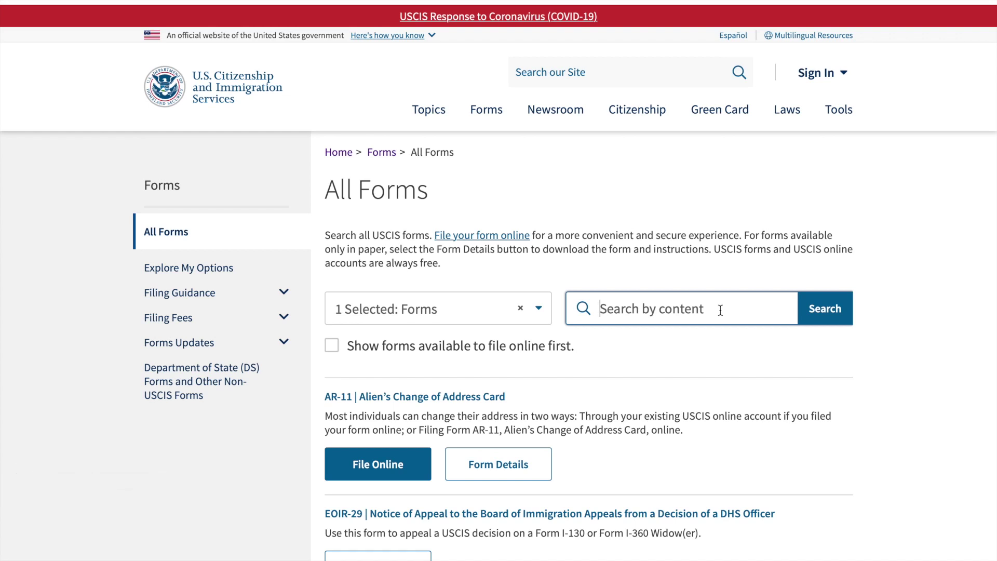
{"action": "type", "text": "I130"}
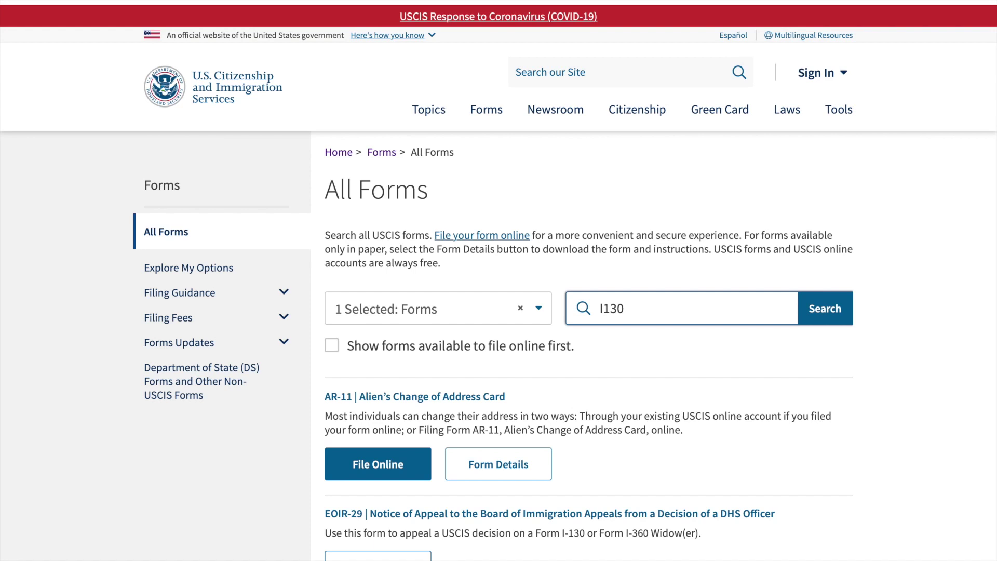
{"action": "key", "text": "Return"}
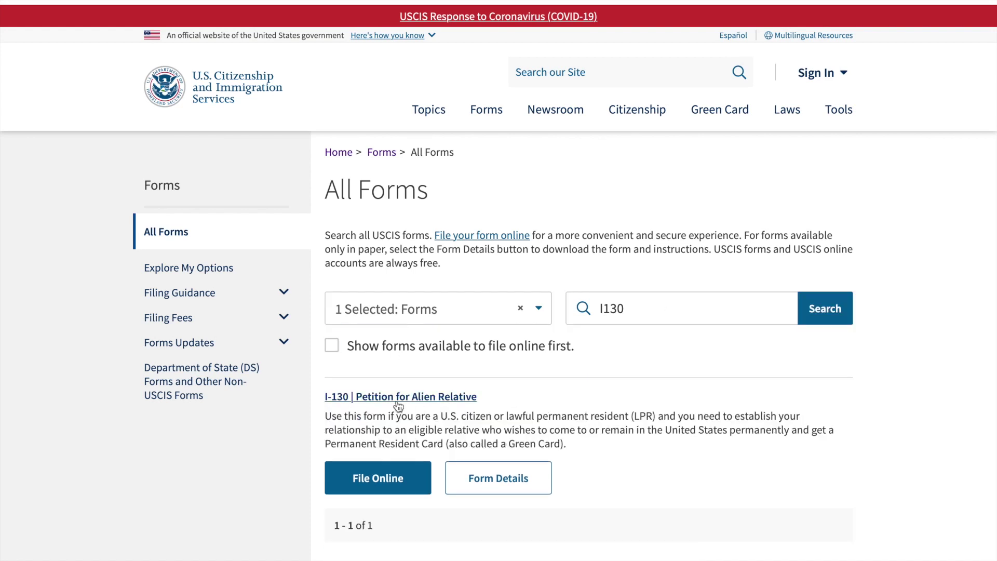
- Open the I-130 Petition for Alien Relative page and view its document downloads
{"action": "left_click", "coordinate": [397, 403]}
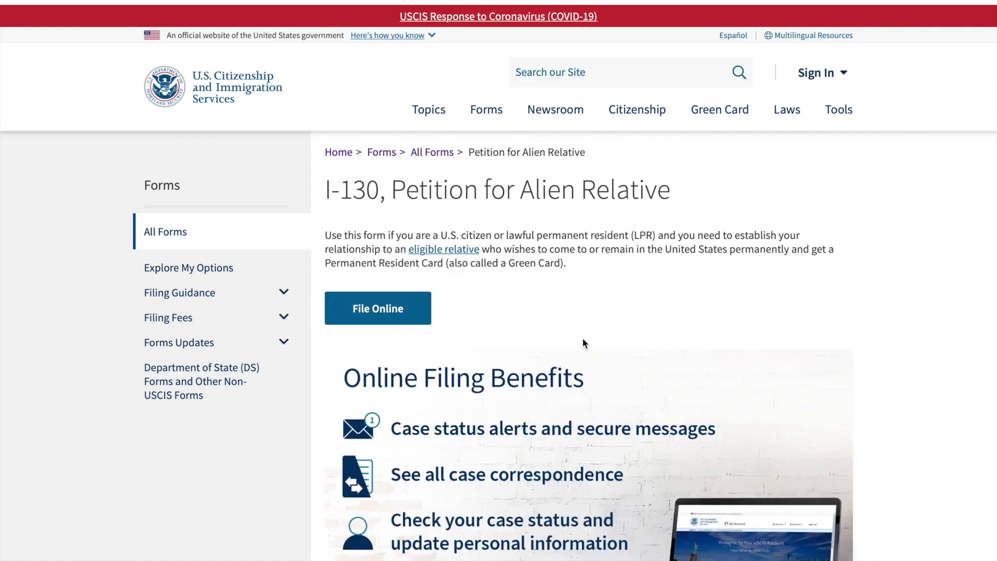
{"action": "scroll", "coordinate": [582, 338], "scroll_direction": "down", "scroll_amount": 1}
{"action": "scroll", "coordinate": [615, 285], "scroll_direction": "down", "scroll_amount": 8}
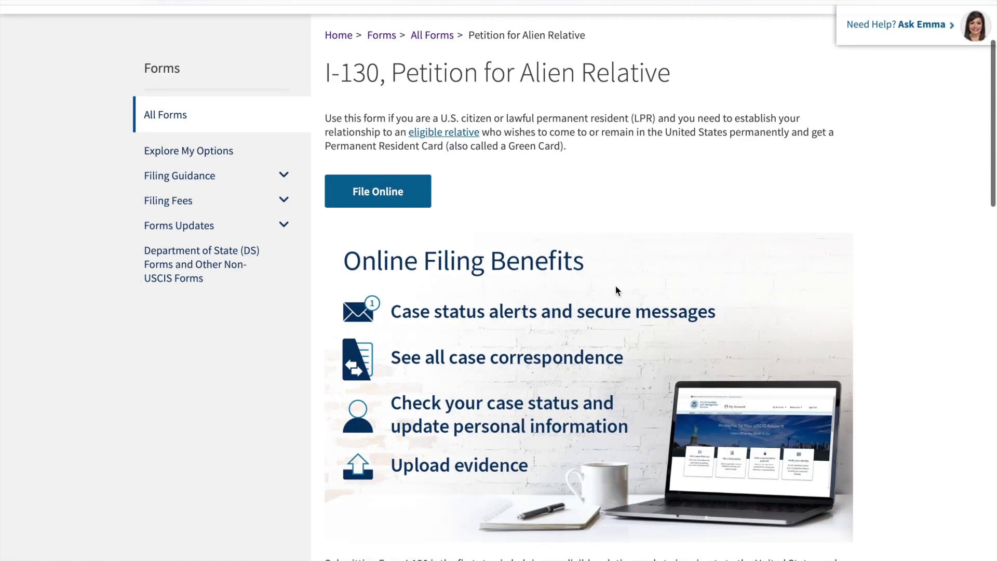
{"action": "scroll", "coordinate": [616, 289], "scroll_direction": "down", "scroll_amount": 9}
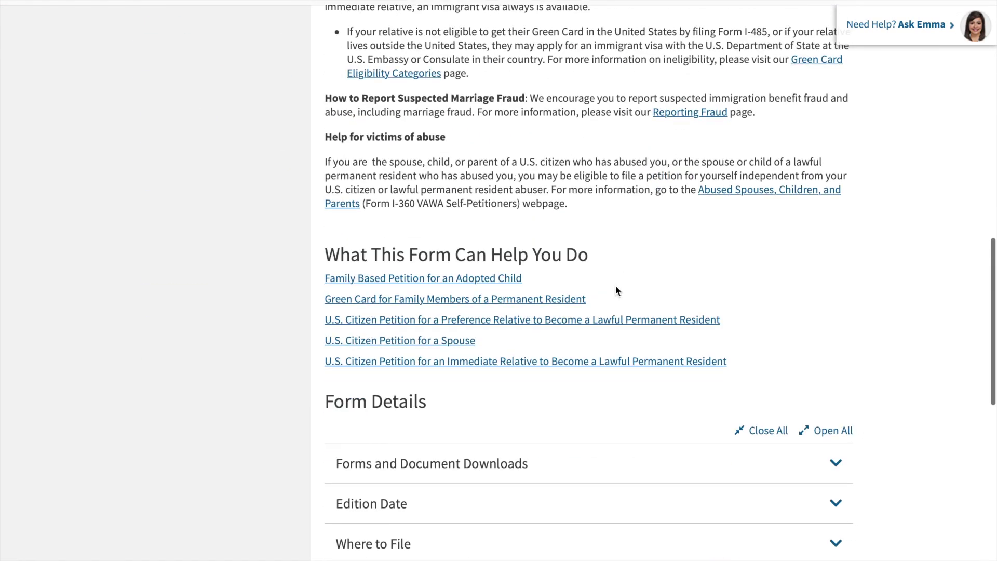
{"action": "scroll", "coordinate": [615, 285], "scroll_direction": "down", "scroll_amount": 3}
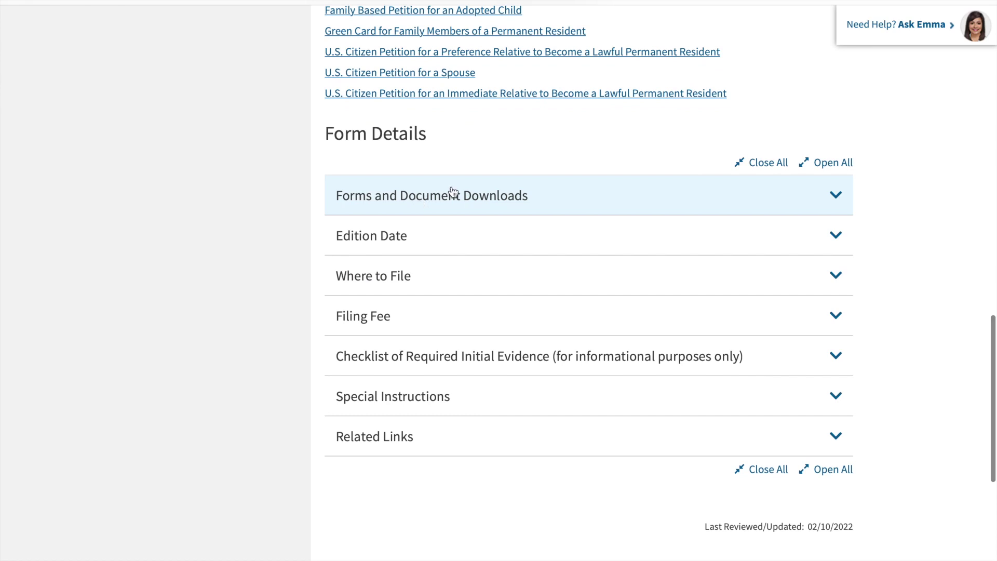
{"action": "left_click", "coordinate": [515, 197]}
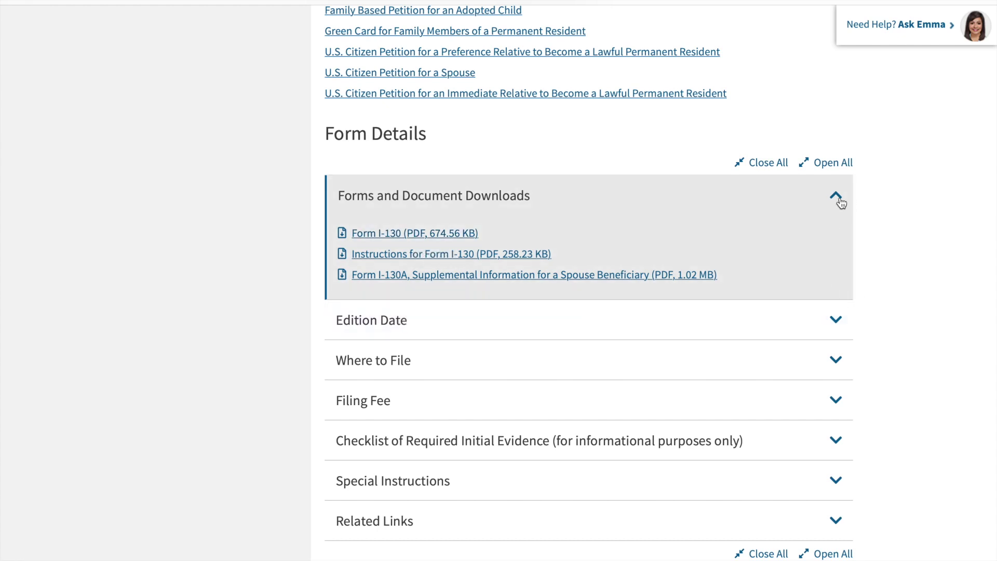
{"action": "left_click", "coordinate": [838, 201]}
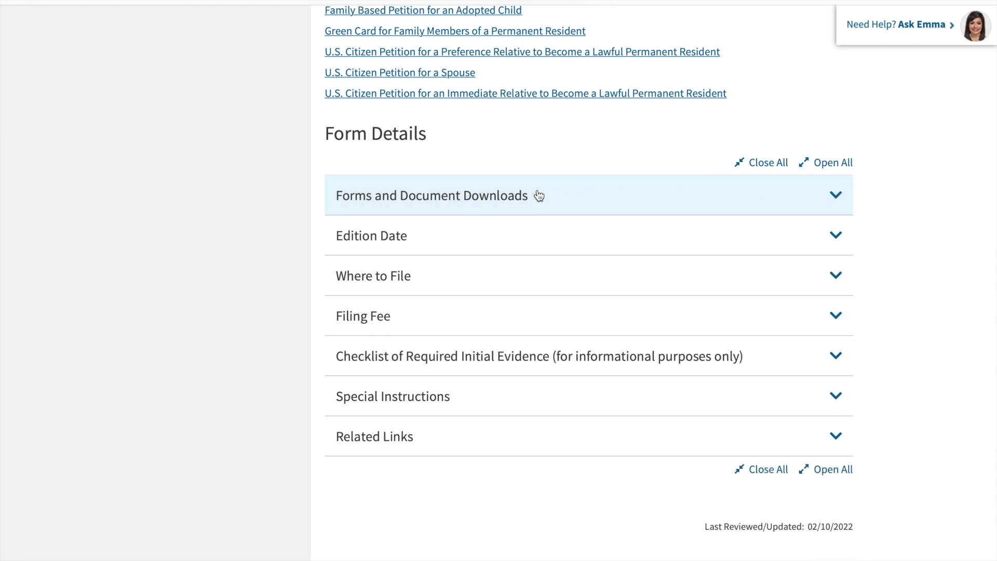
- Check the I-130 edition date, where to file, and the $535 filing fee
{"action": "left_click", "coordinate": [414, 238]}
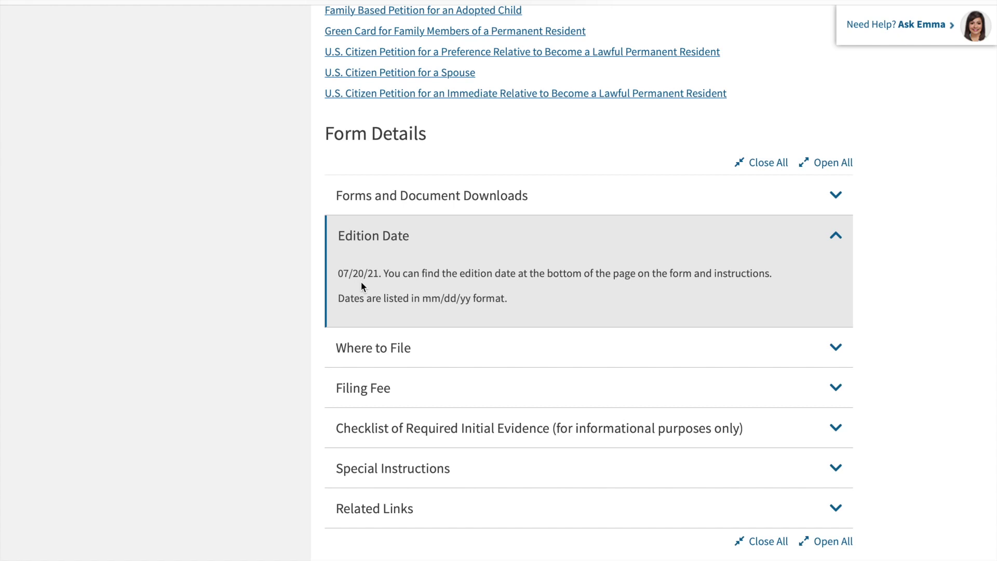
{"action": "left_click", "coordinate": [845, 247]}
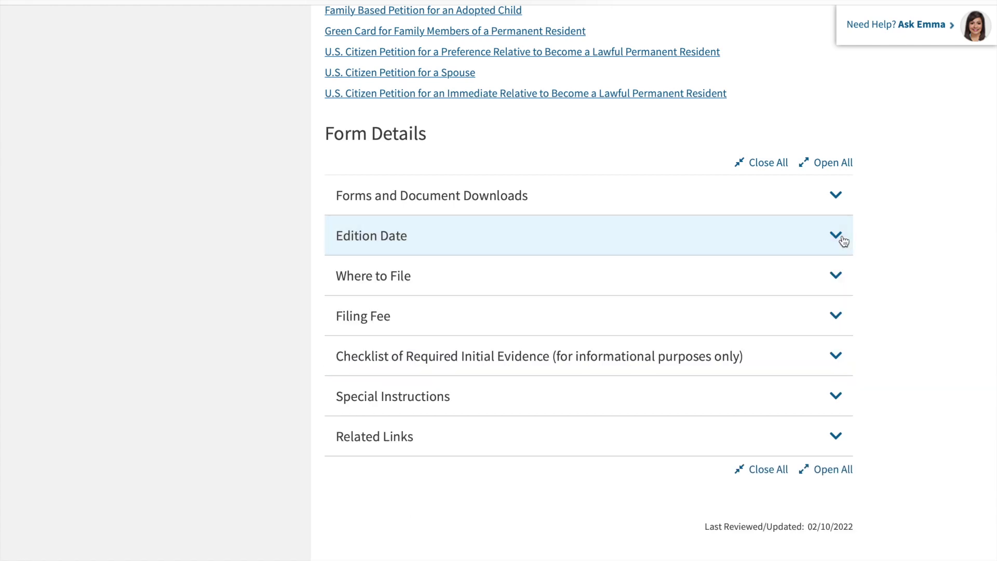
{"action": "left_click", "coordinate": [403, 284]}
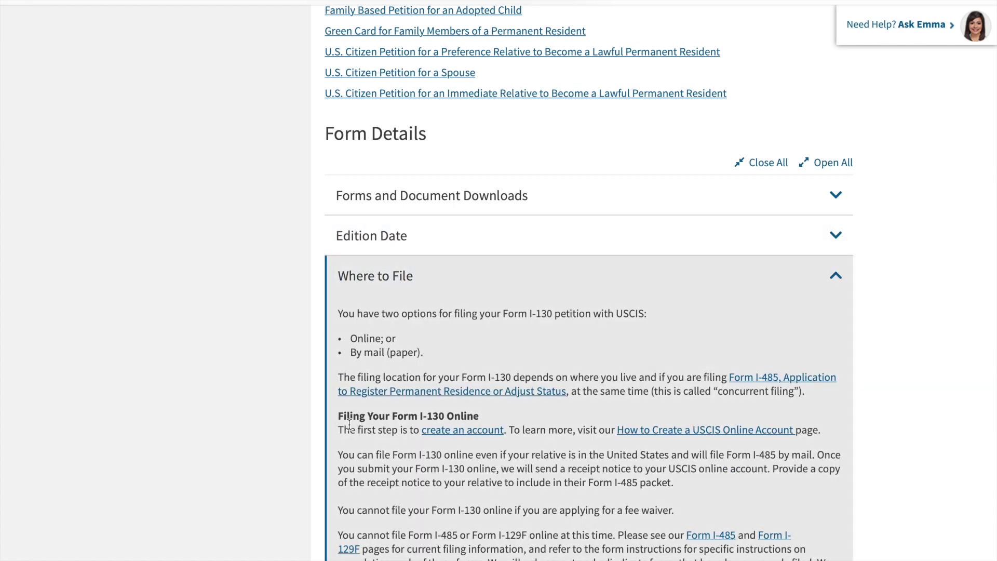
{"action": "left_click", "coordinate": [460, 440]}
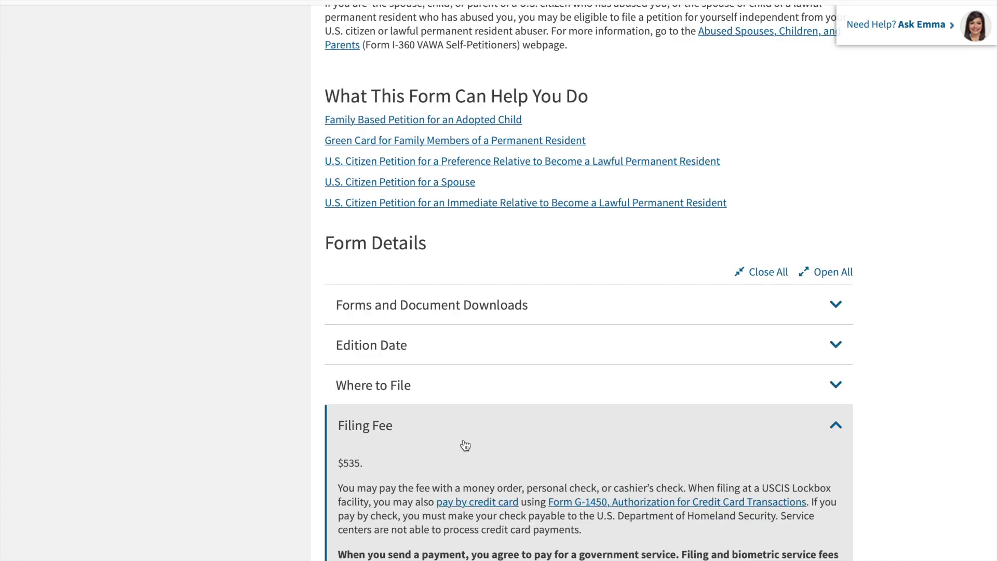
{"action": "scroll", "coordinate": [341, 469], "scroll_direction": "down", "scroll_amount": 2}
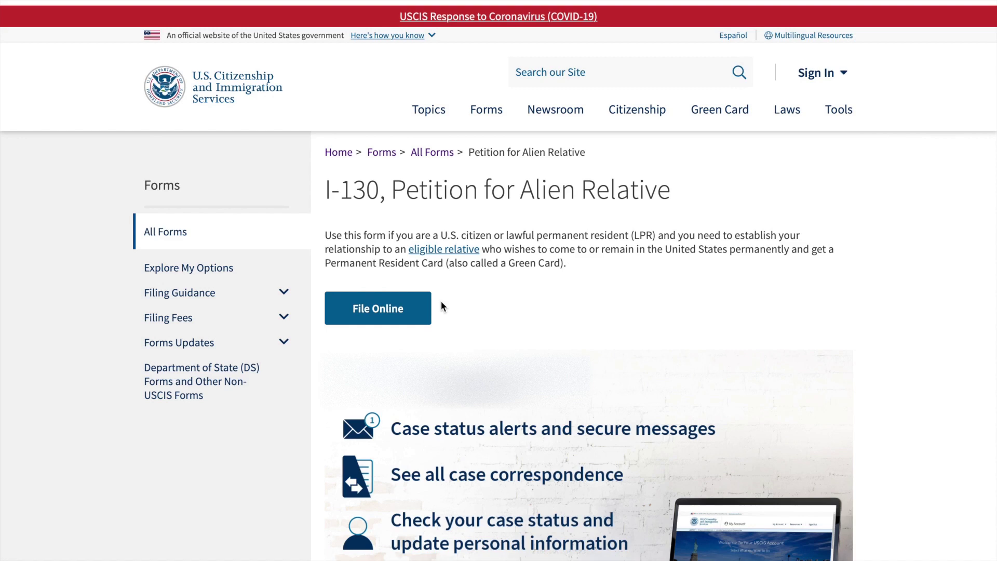
- Choose File Online and sign in with the saved account email and password
{"action": "left_click", "coordinate": [368, 318]}
{"action": "type", "text": "O"}
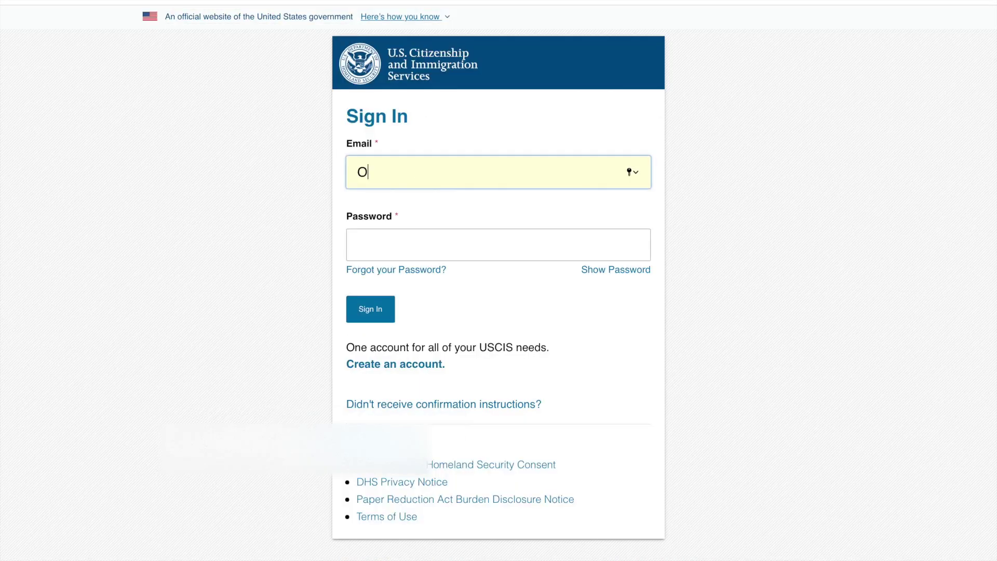
{"action": "type", "text": "K"}
{"action": "key", "text": "BackSpace"}
{"action": "key", "text": "BackSpace"}
{"action": "type", "text": "oku"}
{"action": "key", "text": "Down"}
{"action": "key", "text": "Return"}
{"action": "left_click", "coordinate": [369, 311]}
- Enter and submit the two-step verification code
{"action": "scroll", "coordinate": [450, 377], "scroll_direction": "down", "scroll_amount": 1}
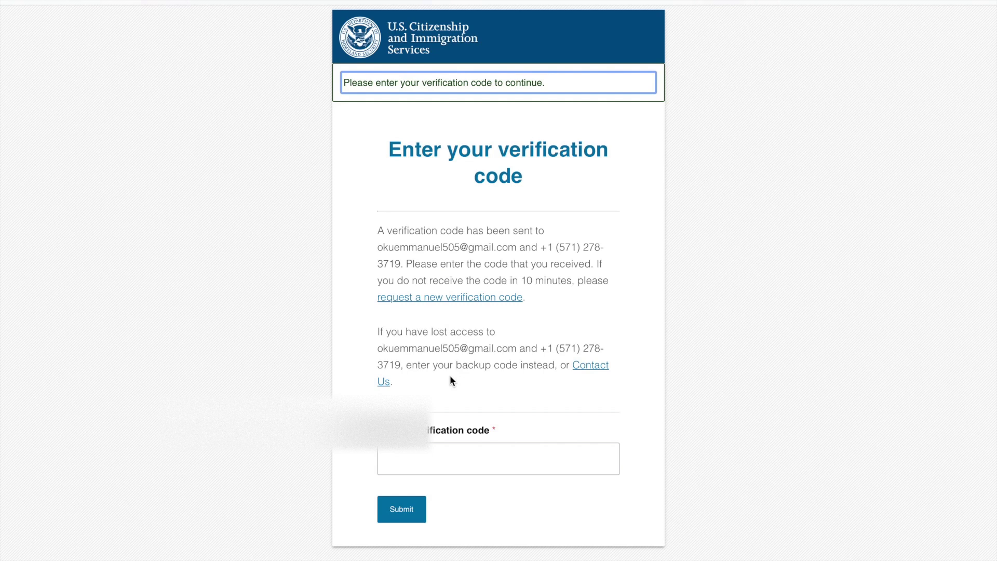
{"action": "left_click", "coordinate": [460, 448]}
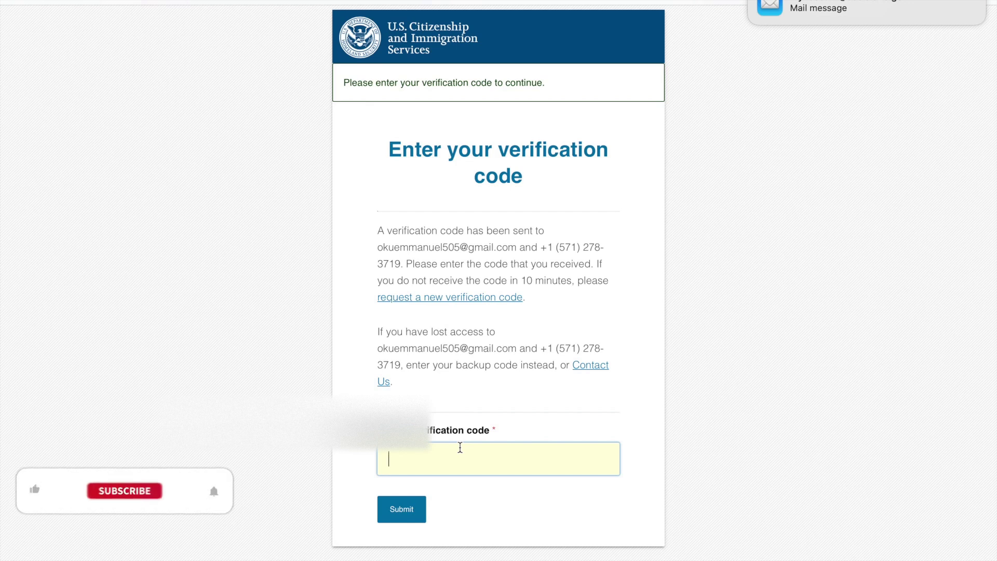
{"action": "left_click", "coordinate": [401, 510]}
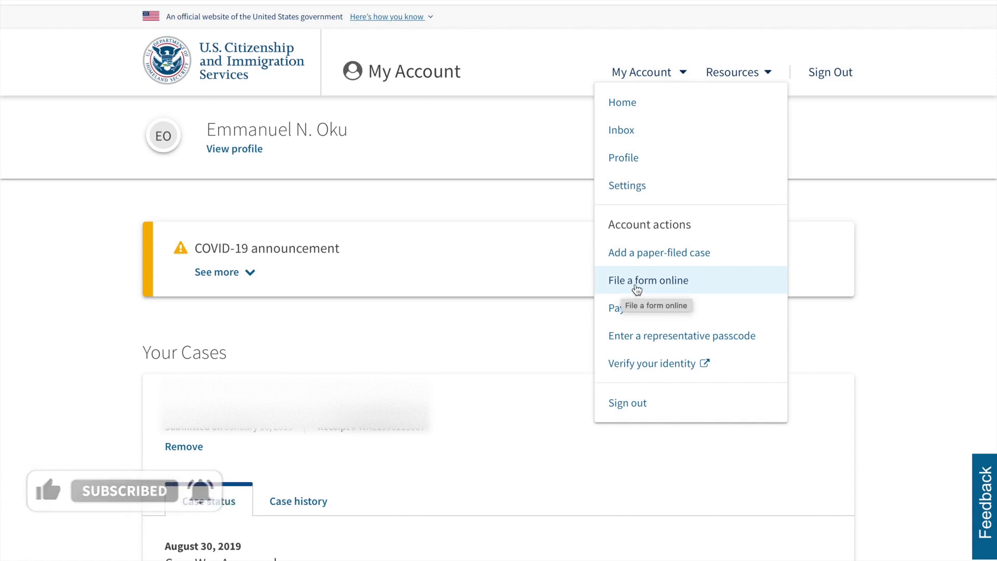
- Under File a form online, select I-130, Petition for Alien Relative, and start it
{"action": "left_click", "coordinate": [681, 287]}
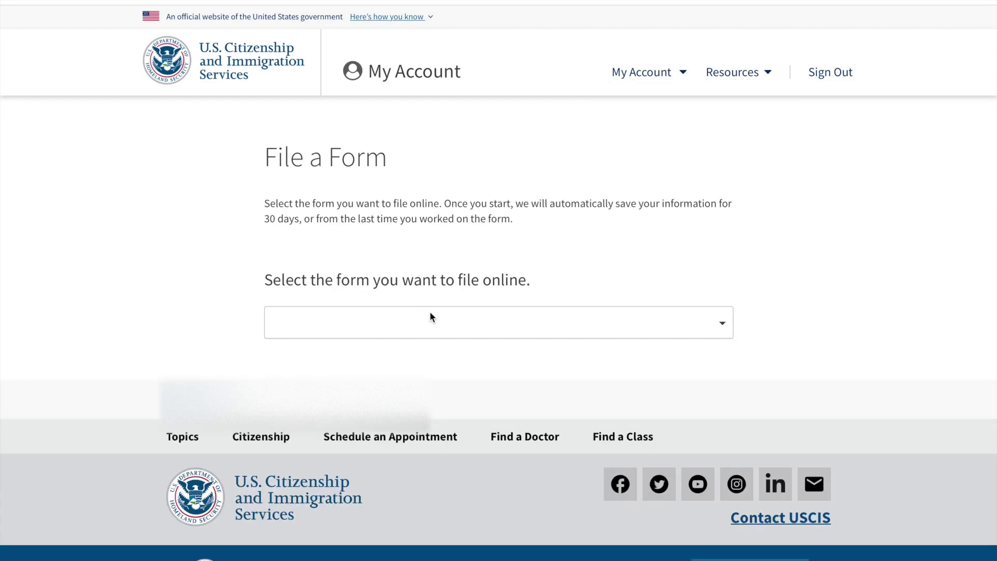
{"action": "left_click", "coordinate": [430, 316]}
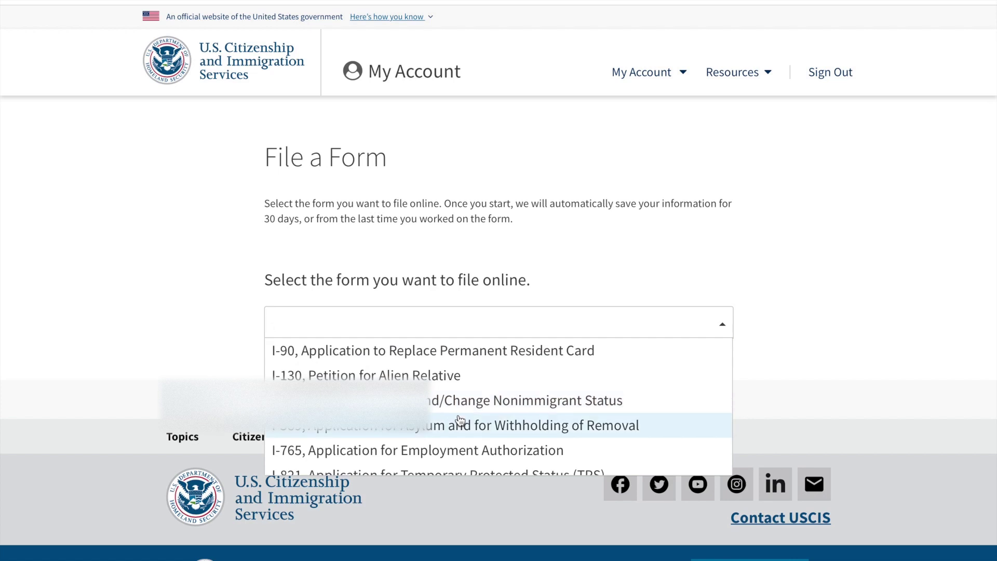
{"action": "scroll", "coordinate": [460, 420], "scroll_direction": "down", "scroll_amount": 5}
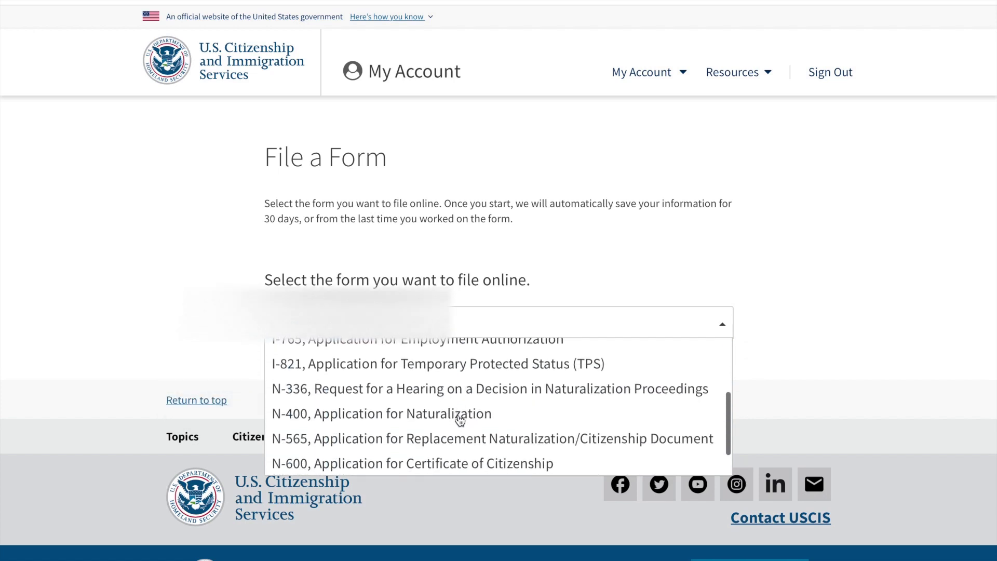
{"action": "scroll", "coordinate": [460, 420], "scroll_direction": "down", "scroll_amount": 3}
{"action": "scroll", "coordinate": [351, 259], "scroll_direction": "up", "scroll_amount": 5}
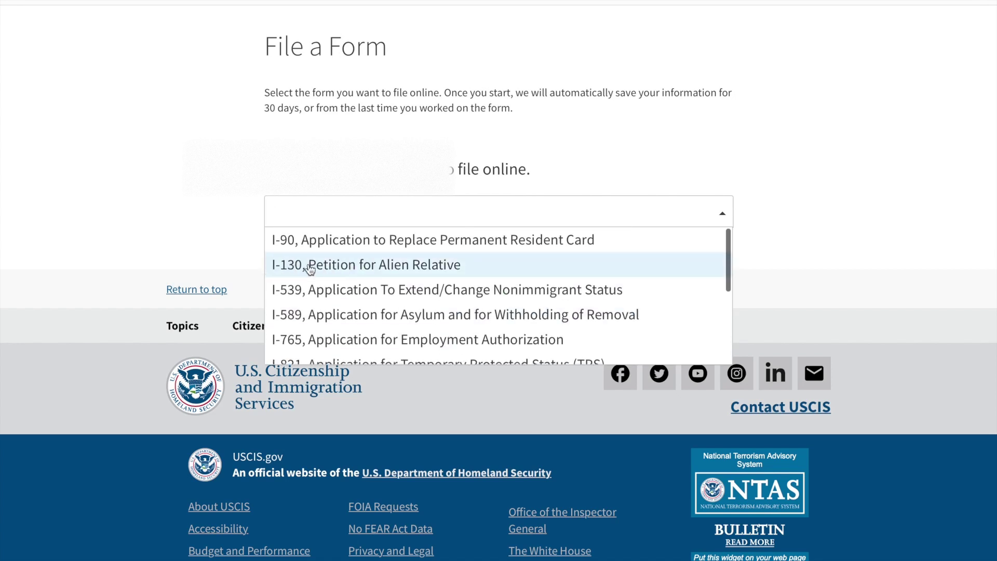
{"action": "left_click", "coordinate": [404, 267]}
{"action": "left_click", "coordinate": [296, 317]}
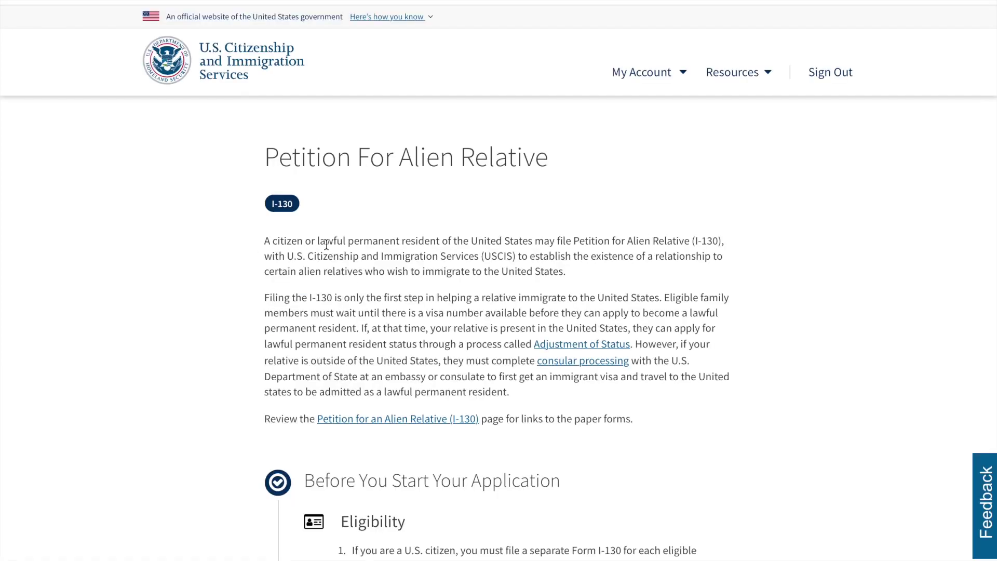
- Read through the I-130 overview page and continue past it
{"action": "scroll", "coordinate": [333, 67], "scroll_direction": "down", "scroll_amount": 9}
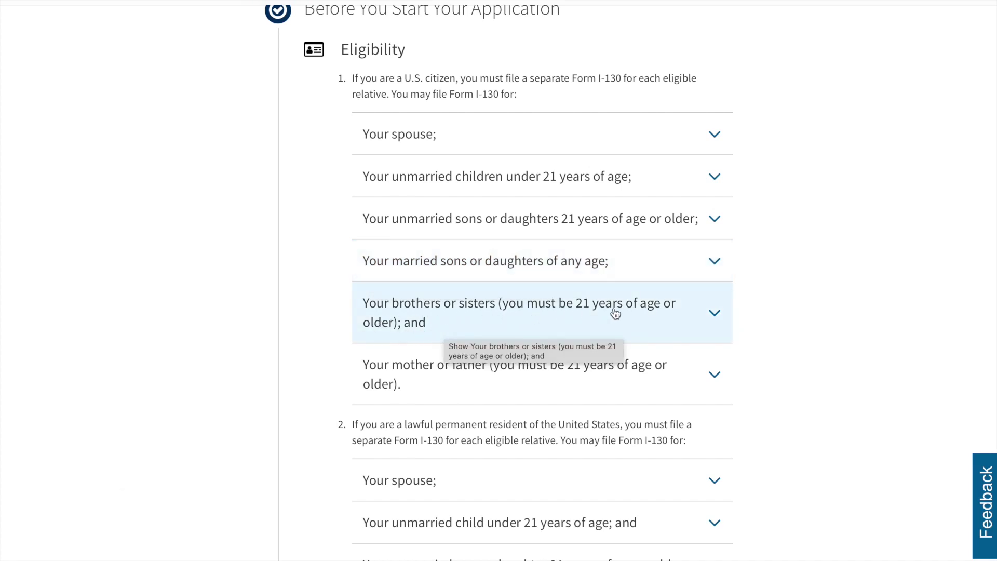
{"action": "scroll", "coordinate": [423, 328], "scroll_direction": "down", "scroll_amount": 1}
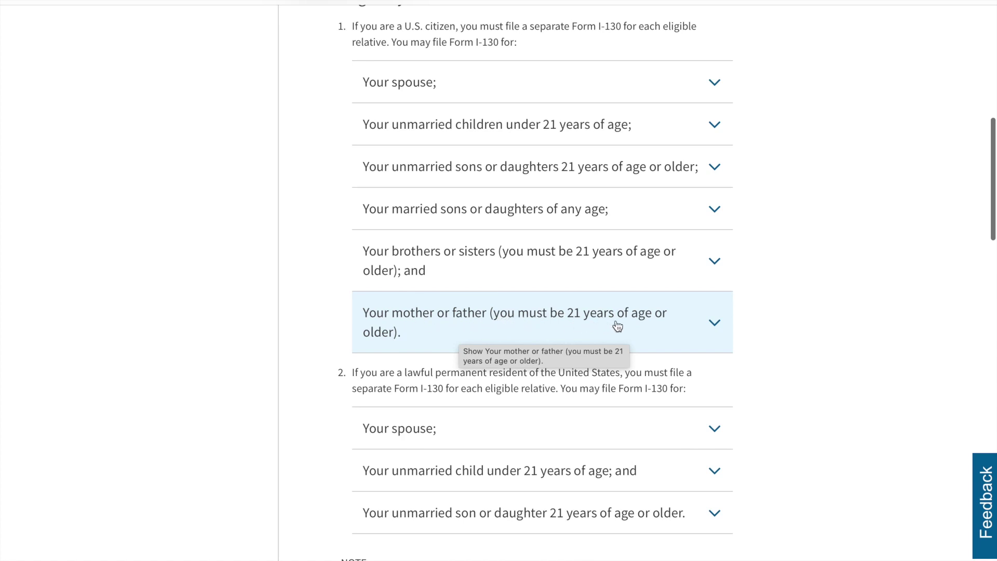
{"action": "scroll", "coordinate": [388, 347], "scroll_direction": "down", "scroll_amount": 4}
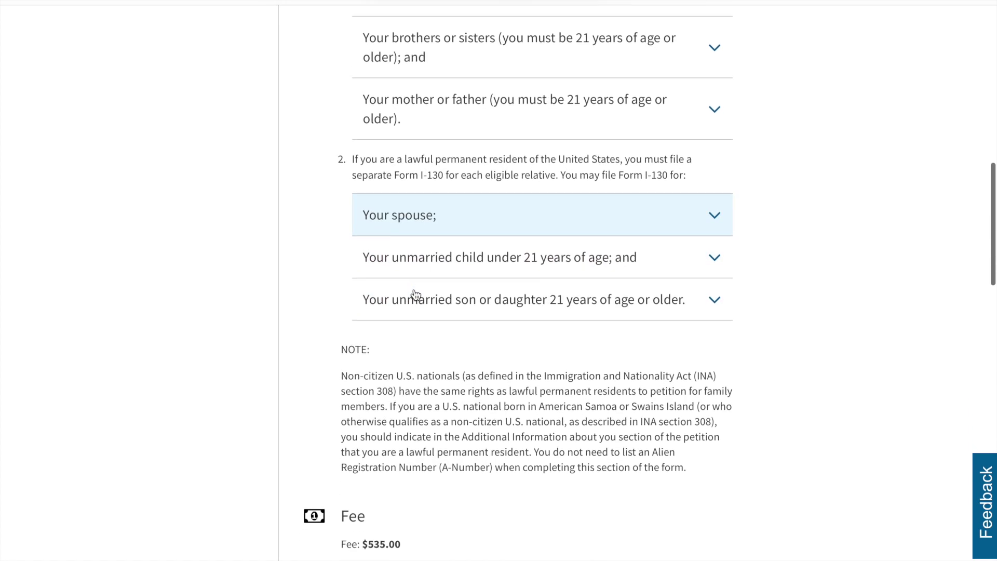
{"action": "scroll", "coordinate": [416, 294], "scroll_direction": "down", "scroll_amount": 2}
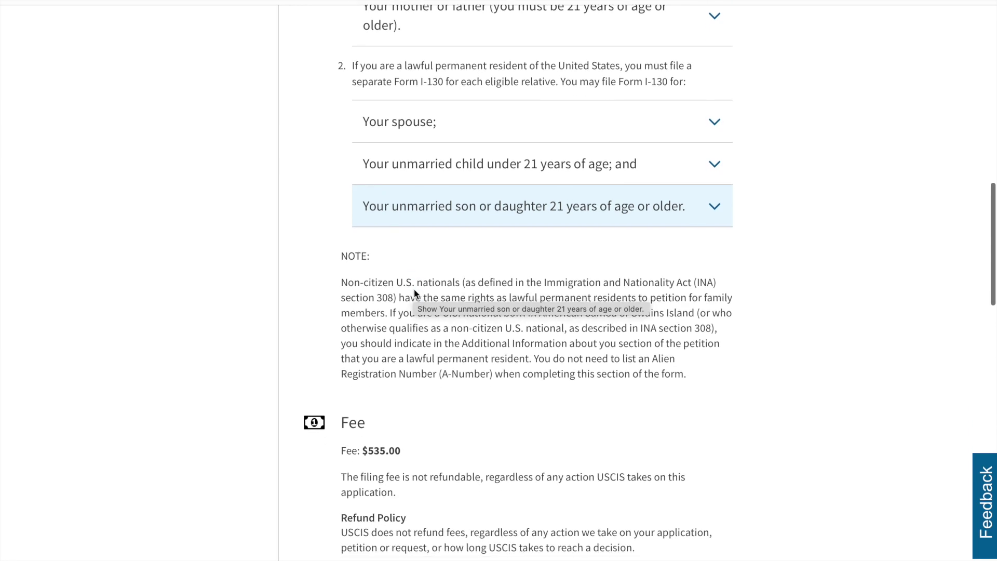
{"action": "scroll", "coordinate": [415, 294], "scroll_direction": "down", "scroll_amount": 1}
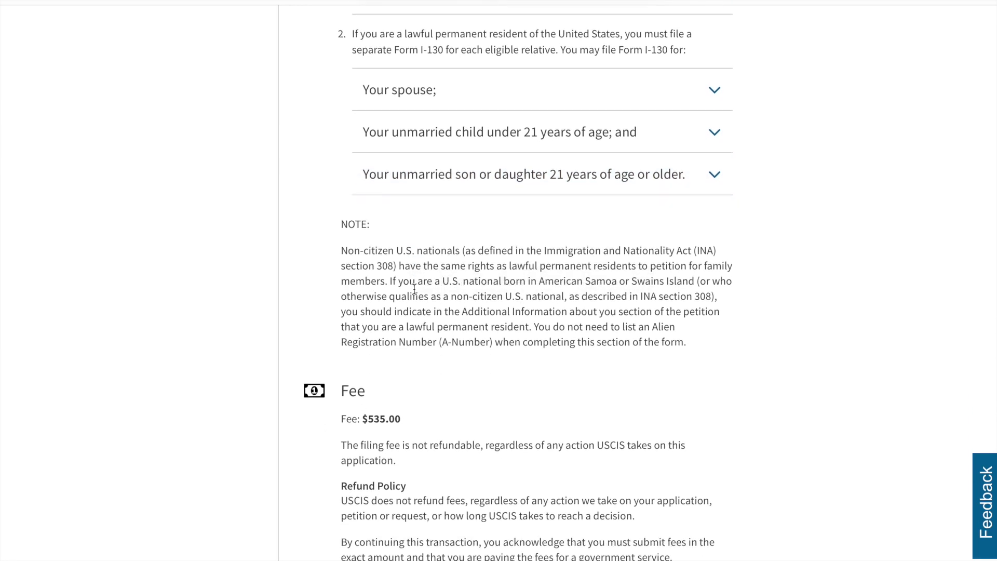
{"action": "scroll", "coordinate": [415, 288], "scroll_direction": "down", "scroll_amount": 2}
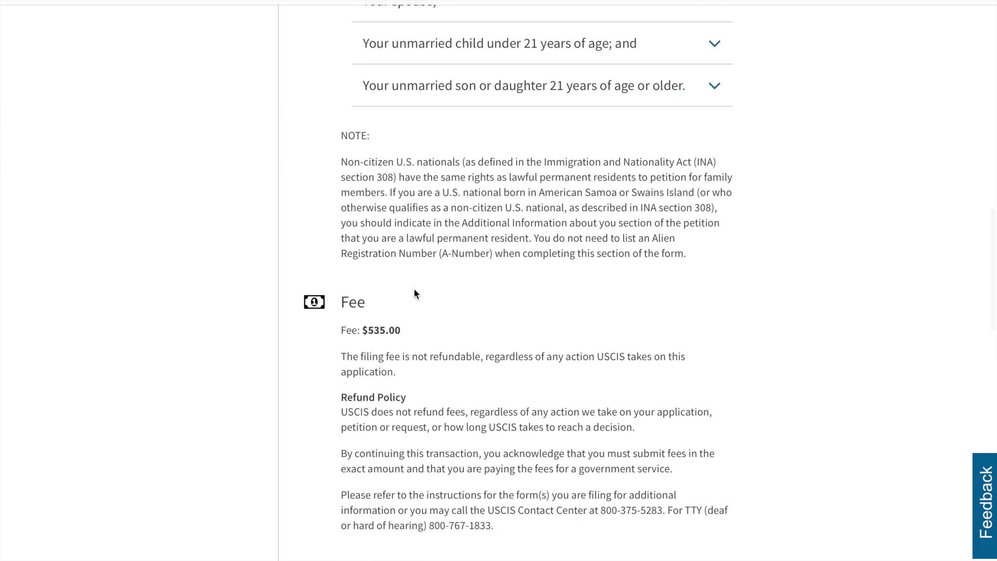
{"action": "scroll", "coordinate": [414, 291], "scroll_direction": "down", "scroll_amount": 1}
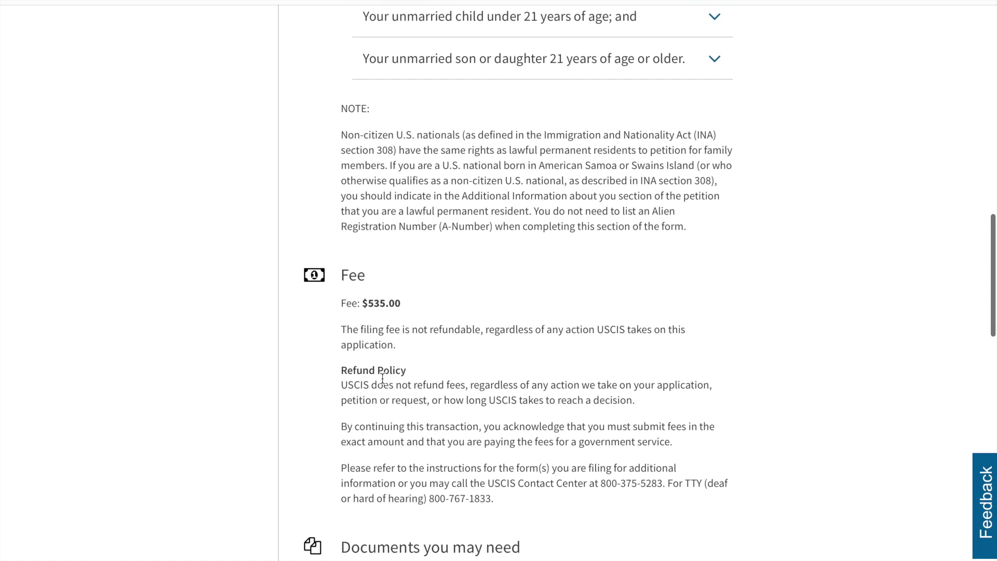
{"action": "scroll", "coordinate": [390, 311], "scroll_direction": "down", "scroll_amount": 10}
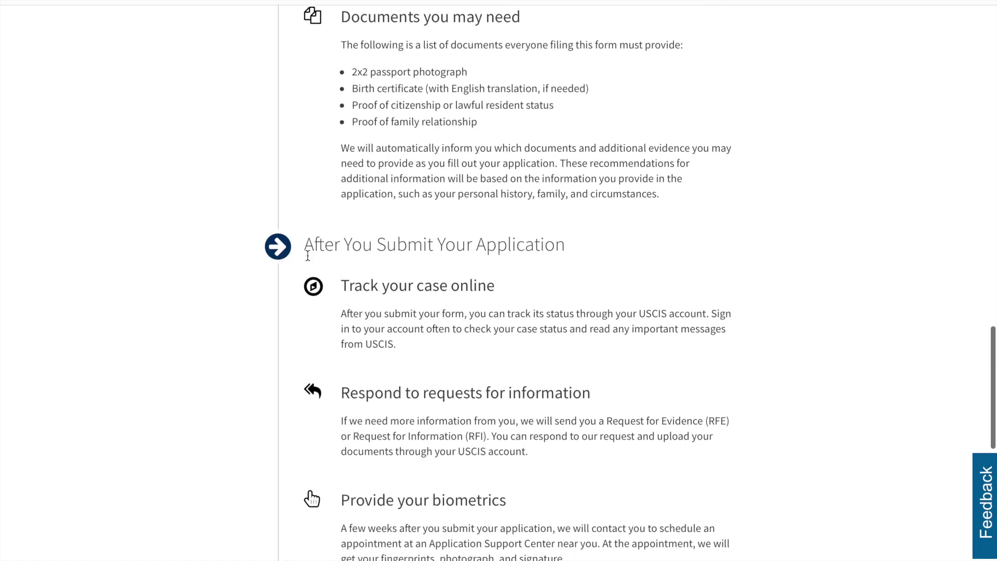
{"action": "scroll", "coordinate": [366, 302], "scroll_direction": "down", "scroll_amount": 2}
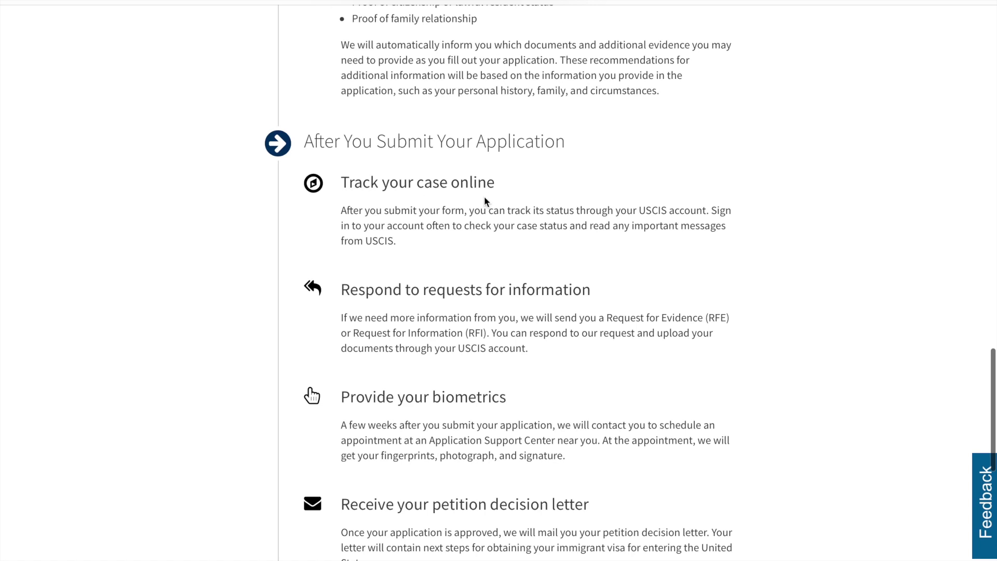
{"action": "scroll", "coordinate": [472, 353], "scroll_direction": "down", "scroll_amount": 5}
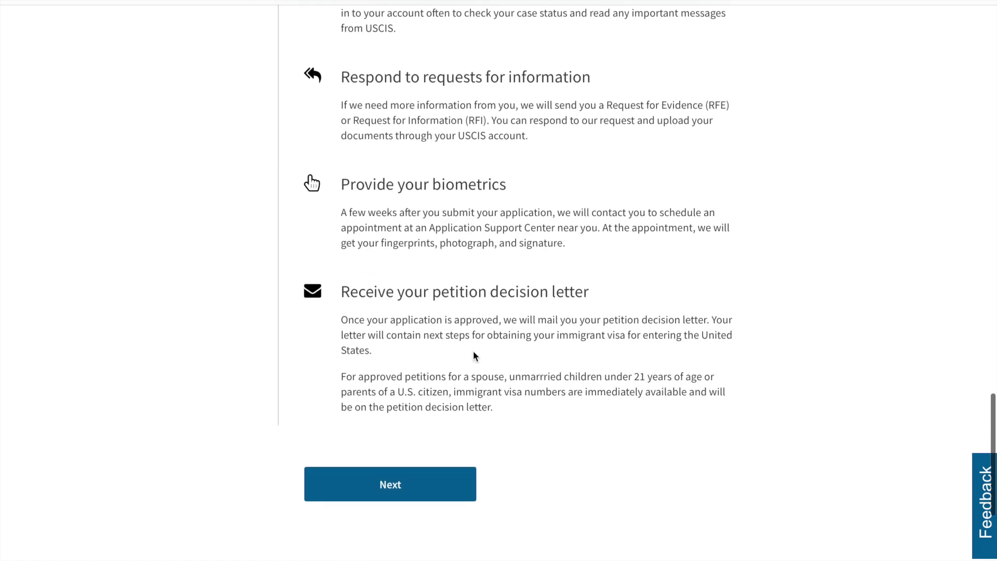
{"action": "left_click", "coordinate": [349, 448]}
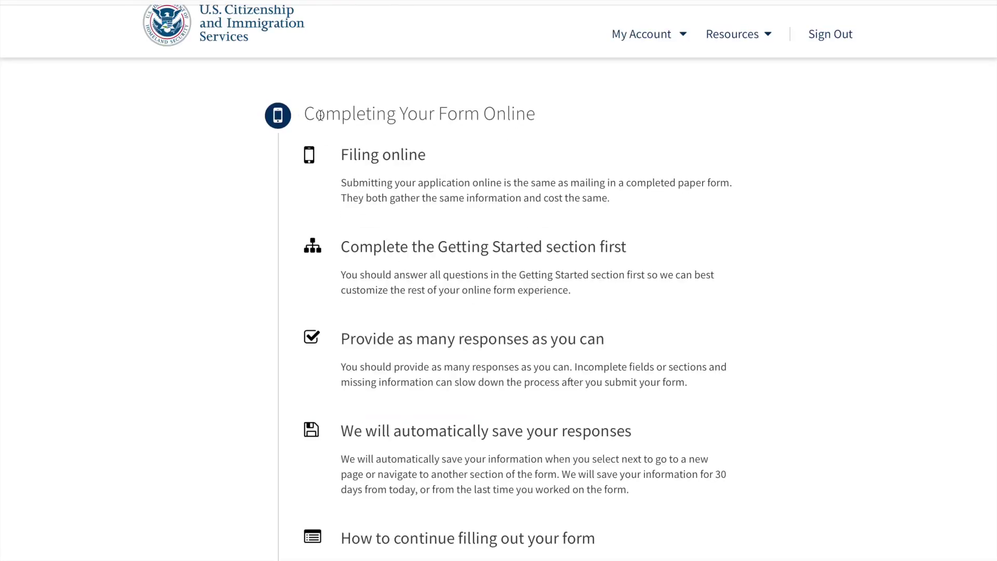
- Start the form from the 'Completing Your Form Online' instructions page
{"action": "scroll", "coordinate": [463, 312], "scroll_direction": "down", "scroll_amount": 12}
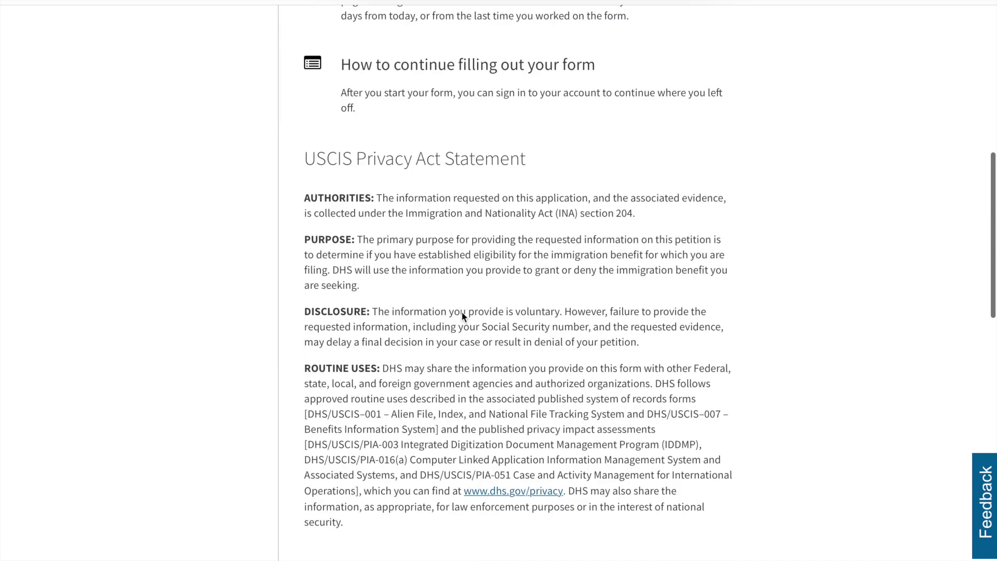
{"action": "scroll", "coordinate": [461, 309], "scroll_direction": "down", "scroll_amount": 9}
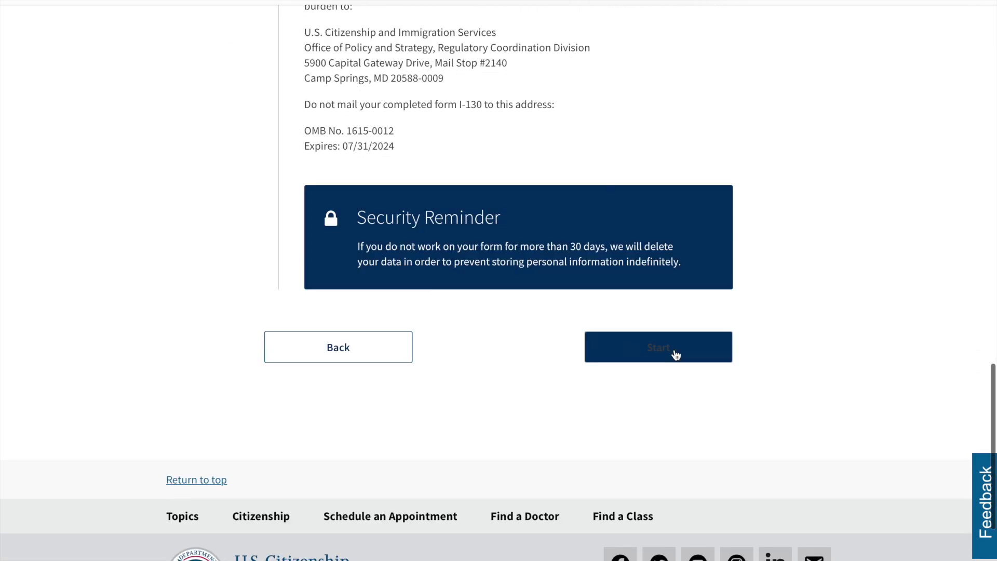
{"action": "left_click", "coordinate": [676, 355]}
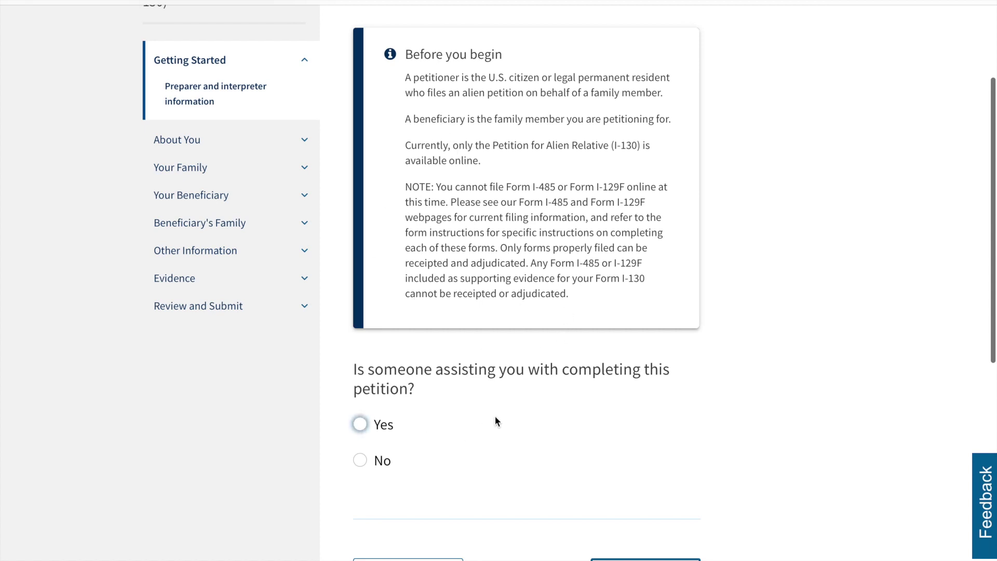
- Answer No to assistance, enter the petitioner's given and family names, and answer No to other names
{"action": "scroll", "coordinate": [495, 418], "scroll_direction": "down", "scroll_amount": 2}
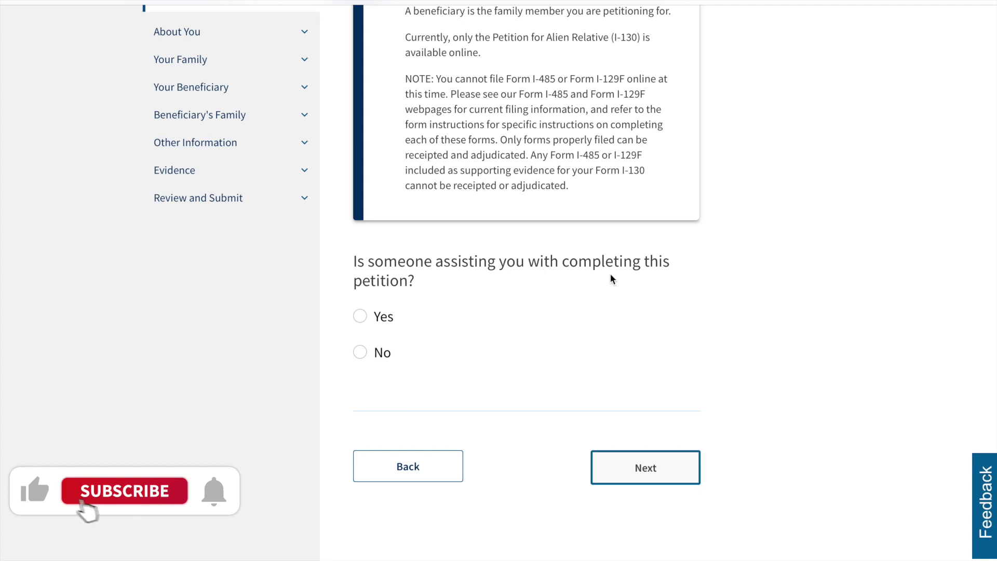
{"action": "left_click", "coordinate": [360, 352]}
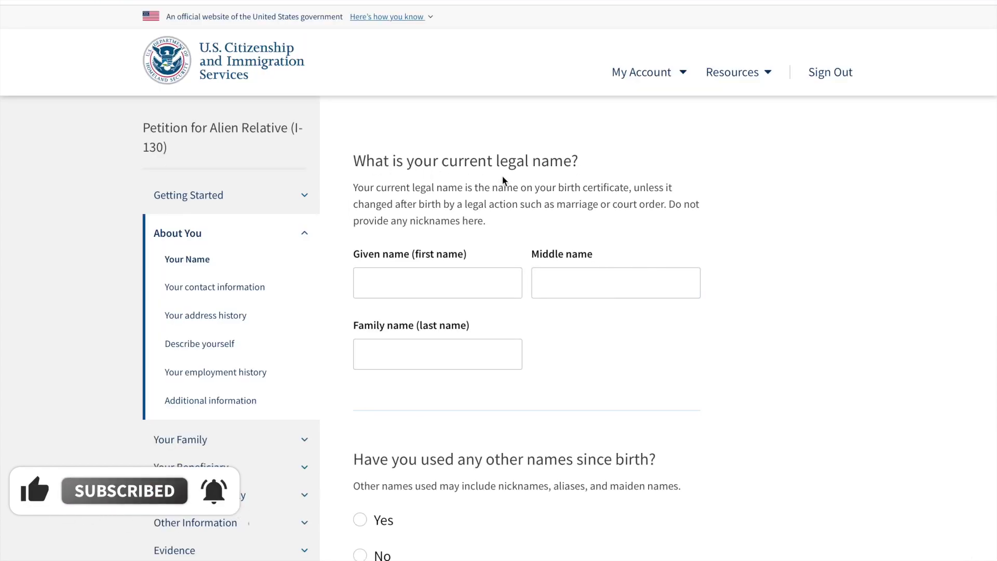
{"action": "left_click", "coordinate": [387, 273]}
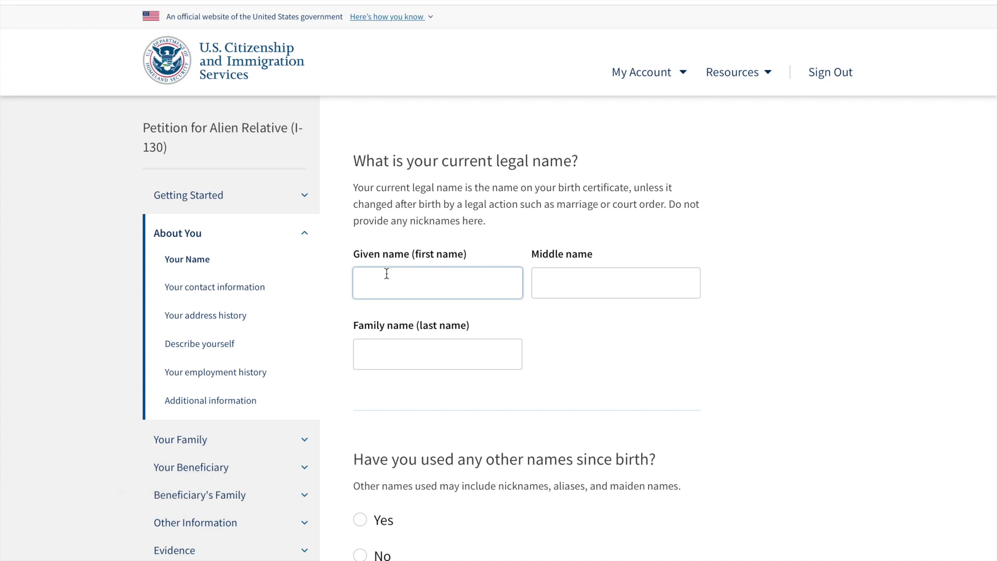
{"action": "type", "text": "hy"}
{"action": "left_click", "coordinate": [567, 286]}
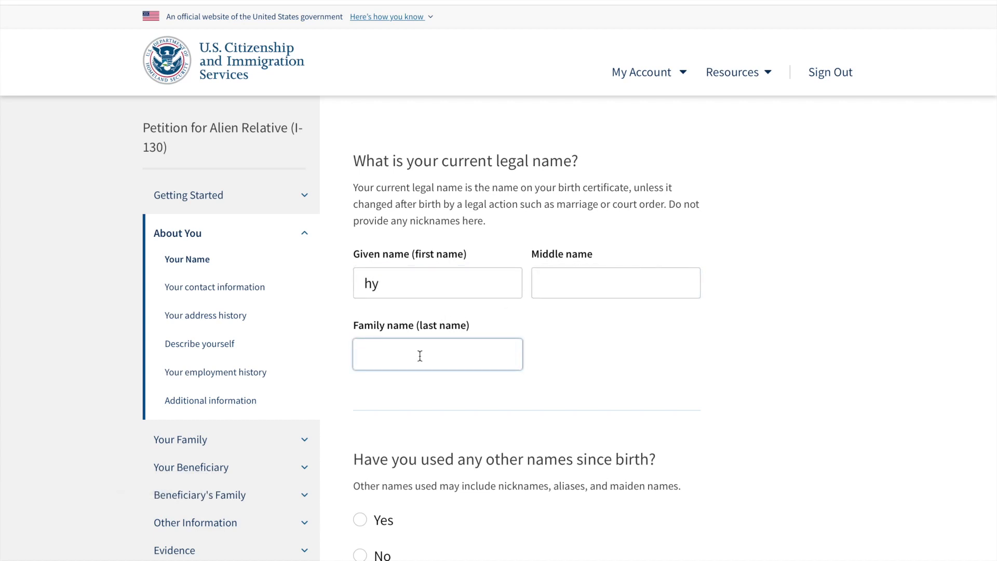
{"action": "type", "text": "gy"}
{"action": "scroll", "coordinate": [405, 338], "scroll_direction": "down", "scroll_amount": 3}
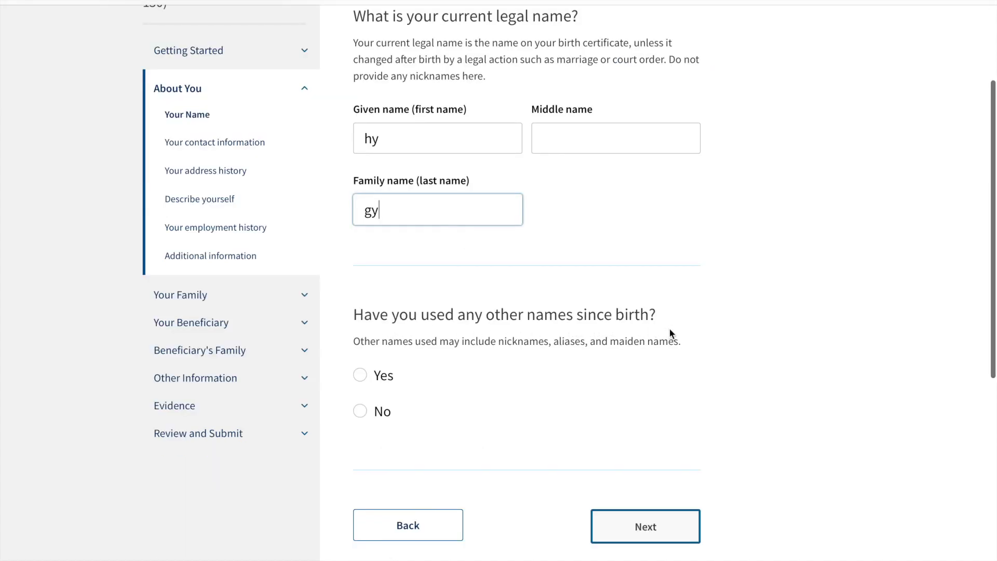
{"action": "left_click", "coordinate": [367, 412]}
{"action": "left_click", "coordinate": [655, 535]}
{"action": "left_click", "coordinate": [445, 232]}
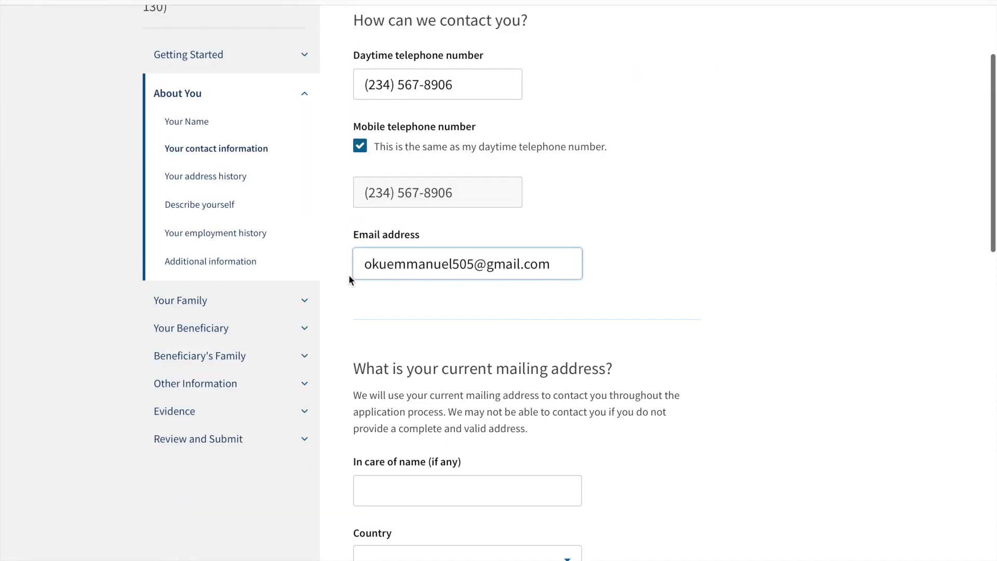
- Mark the mobile number same as daytime and enter the street address in the United States
{"action": "left_click", "coordinate": [621, 298]}
{"action": "scroll", "coordinate": [621, 298], "scroll_direction": "down", "scroll_amount": 3}
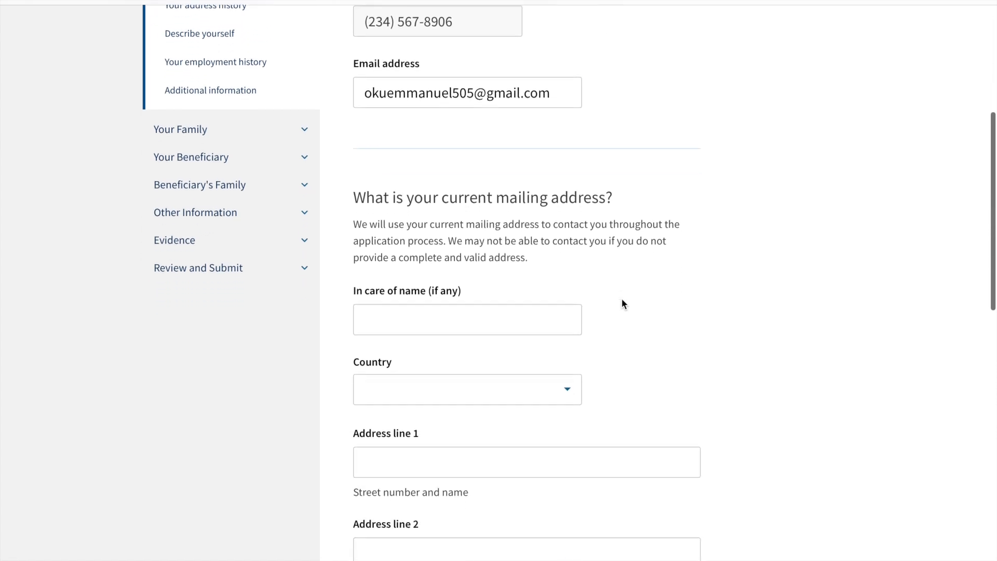
{"action": "left_click", "coordinate": [474, 310]}
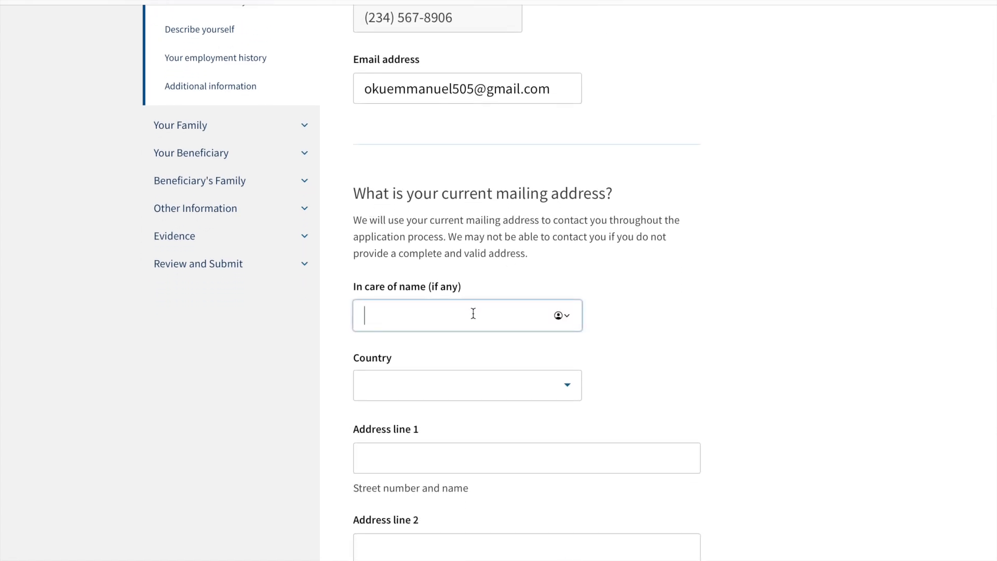
{"action": "type", "text": "123 rd blvd"}
{"action": "left_click", "coordinate": [432, 385]}
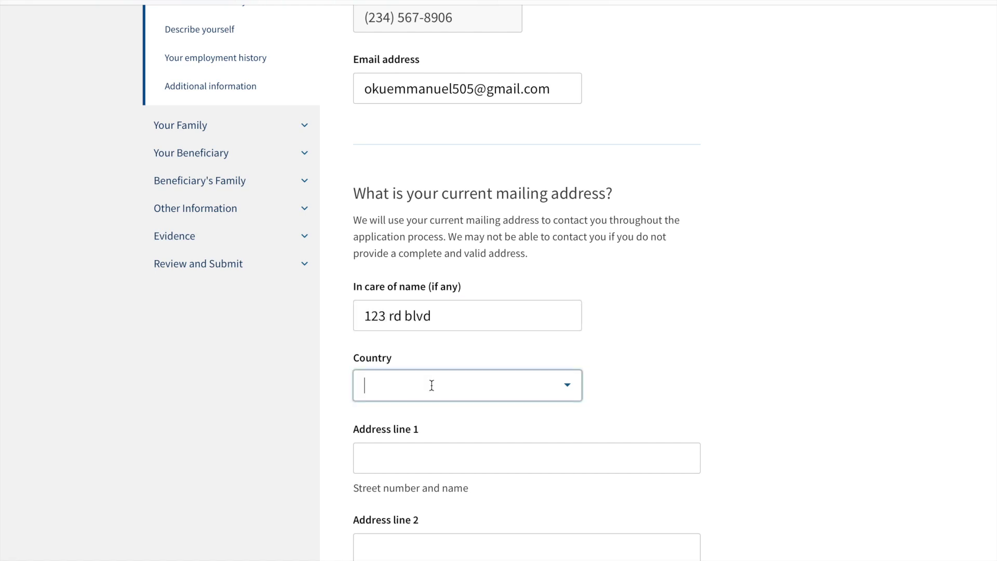
{"action": "type", "text": "u"}
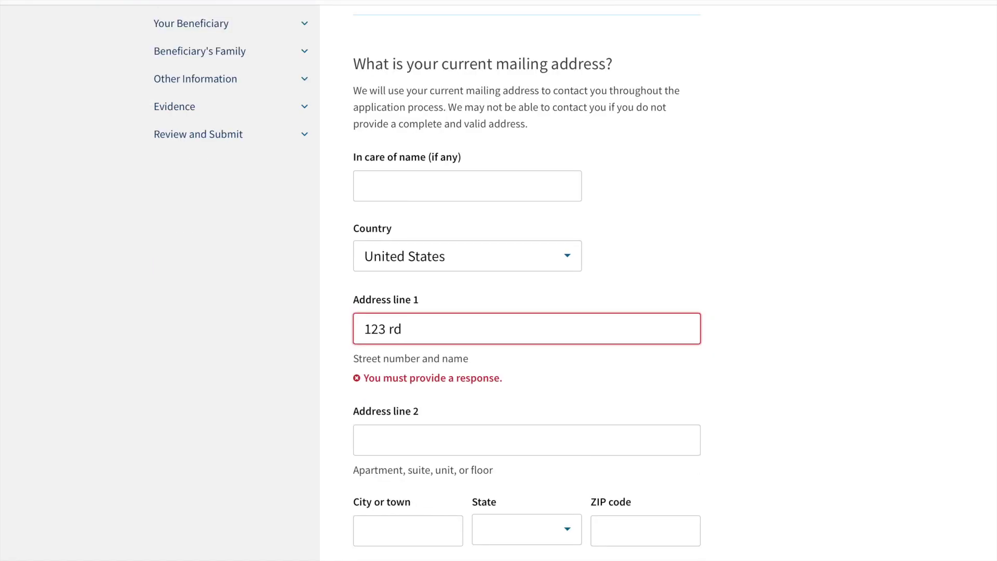
{"action": "type", "text": "blvd"}
{"action": "scroll", "coordinate": [400, 332], "scroll_direction": "down", "scroll_amount": 4}
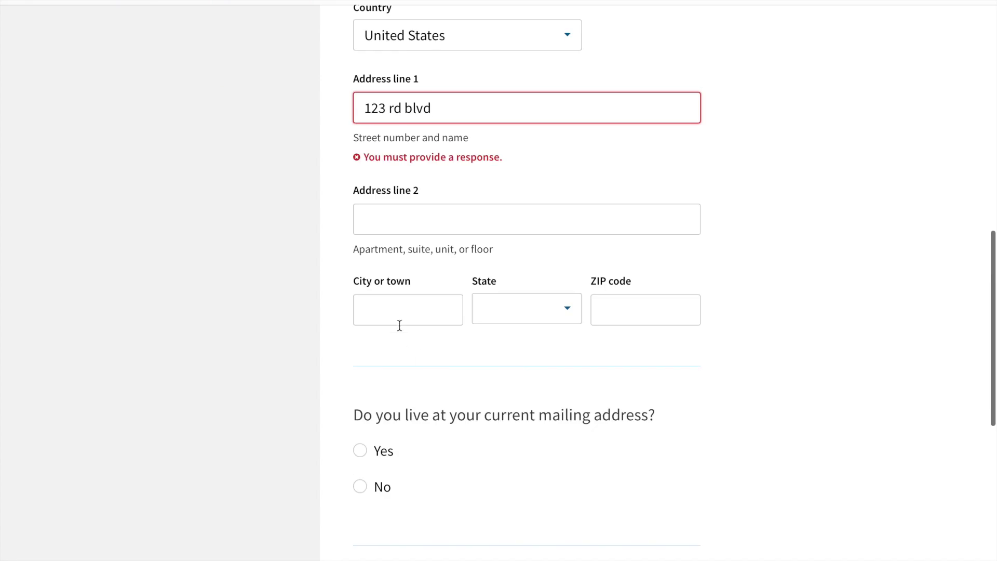
- Enter the city, state Virginia and ZIP code, confirm living there, and continue
{"action": "left_click", "coordinate": [402, 309]}
{"action": "type", "text": "alexandria"}
{"action": "left_click", "coordinate": [519, 288]}
{"action": "type", "text": "virginia"}
{"action": "left_click", "coordinate": [619, 288]}
{"action": "type", "text": "22310"}
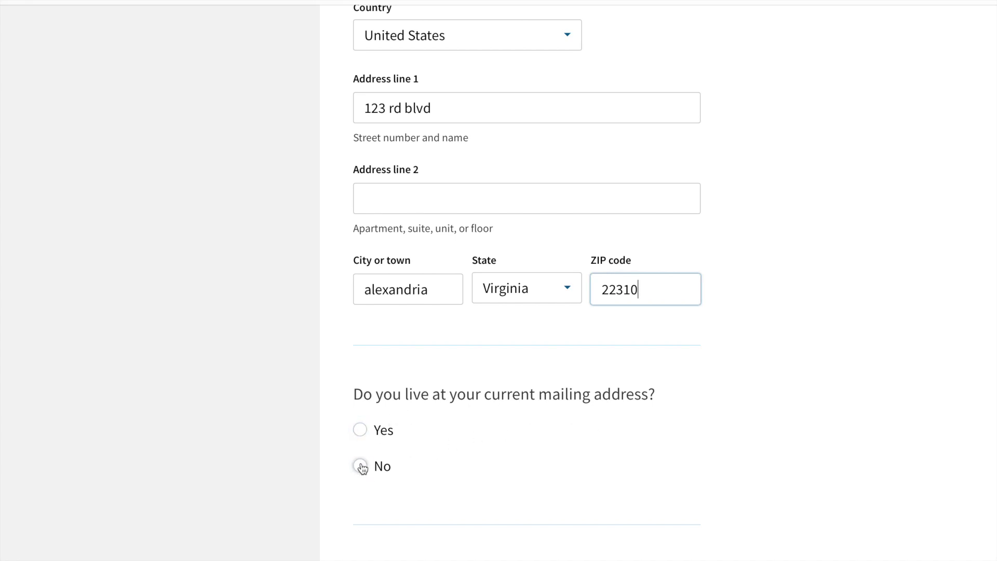
{"action": "left_click", "coordinate": [363, 438]}
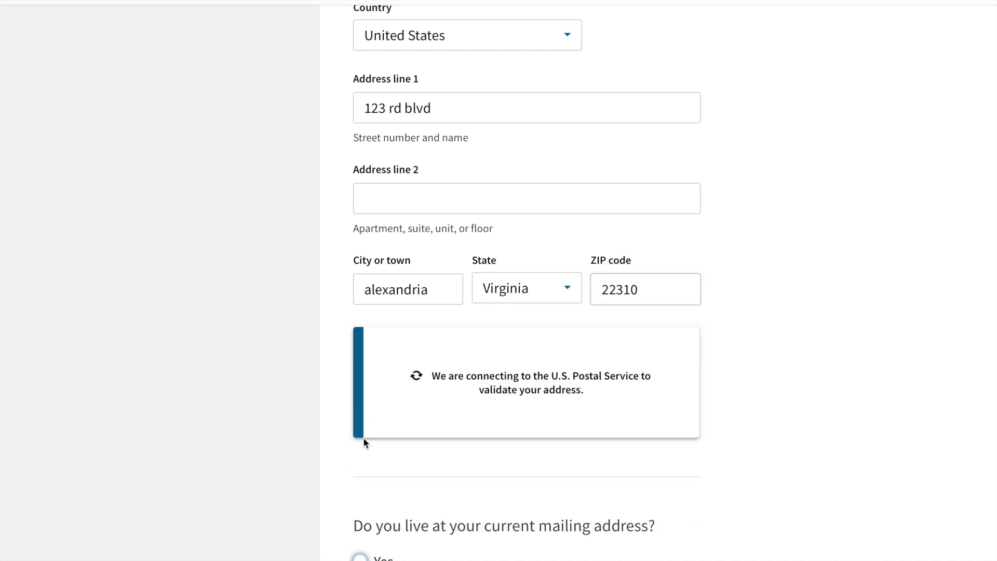
{"action": "scroll", "coordinate": [364, 437], "scroll_direction": "down", "scroll_amount": 3}
{"action": "left_click", "coordinate": [666, 440]}
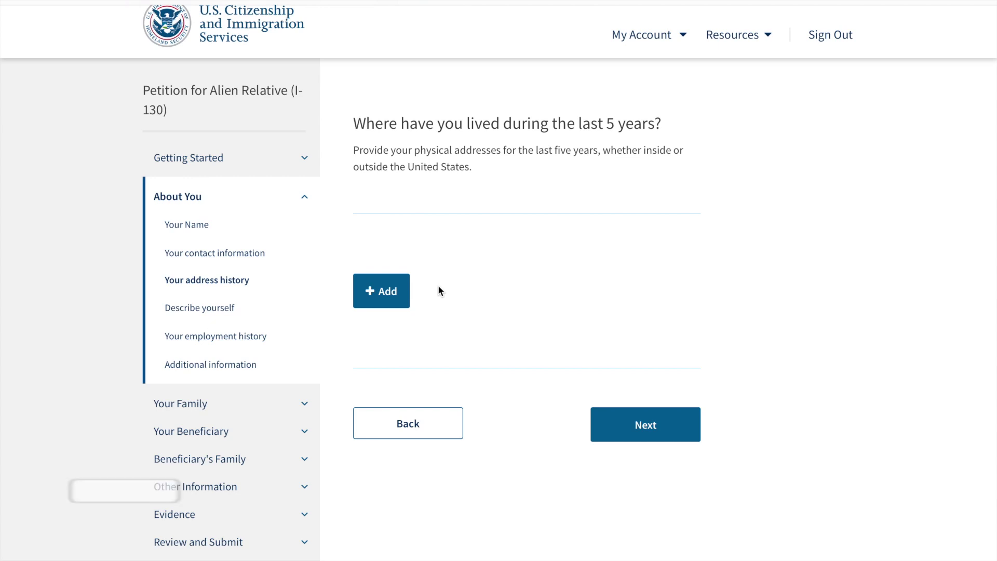
{"action": "left_click", "coordinate": [375, 296]}
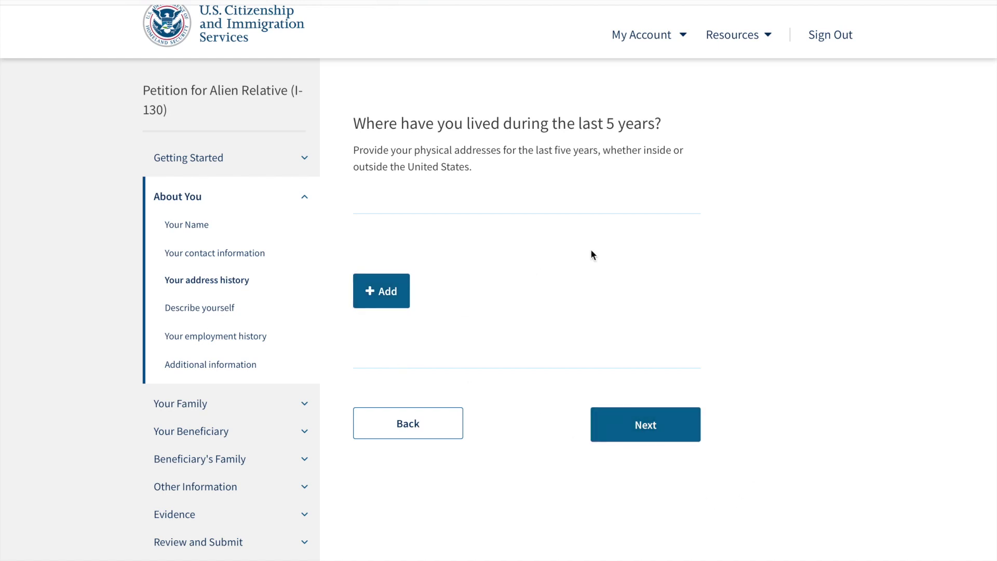
- Skip address history and set gender Male, Not Hispanic or Latino, and race Black or African American
{"action": "left_click", "coordinate": [654, 432]}
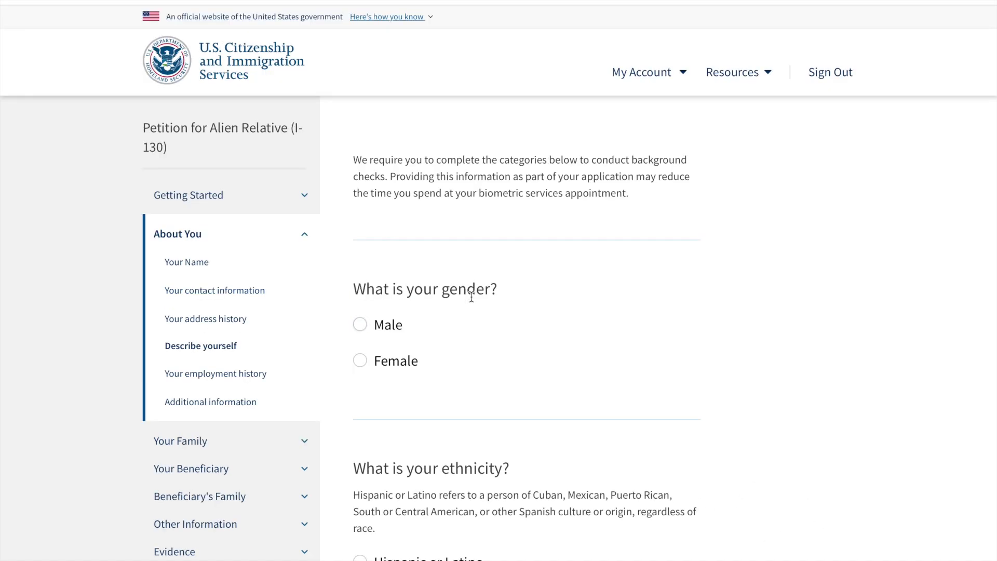
{"action": "left_click", "coordinate": [360, 324]}
{"action": "scroll", "coordinate": [526, 376], "scroll_direction": "down", "scroll_amount": 3}
{"action": "key", "text": "Tab"}
{"action": "scroll", "coordinate": [526, 376], "scroll_direction": "down", "scroll_amount": 1}
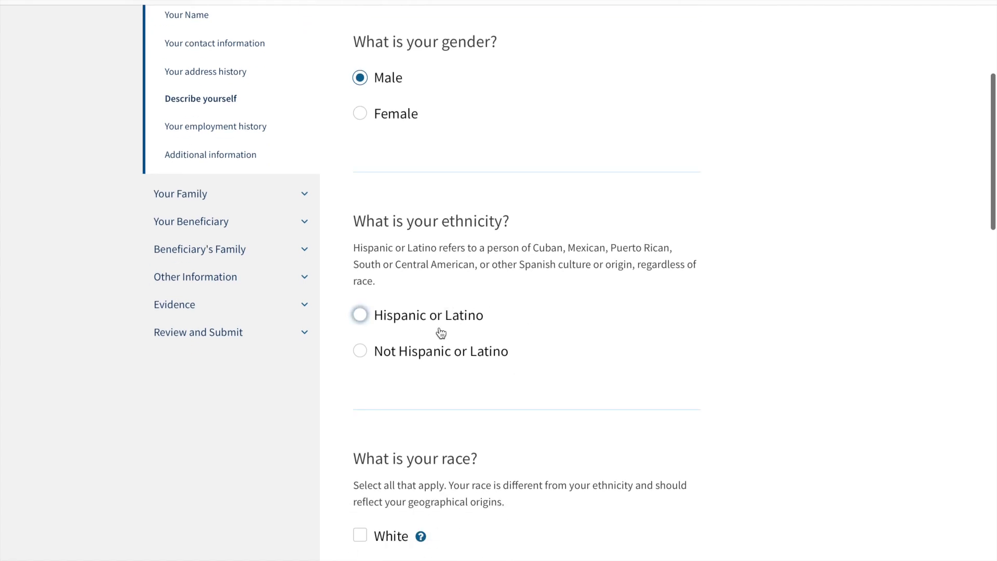
{"action": "left_click", "coordinate": [358, 352]}
{"action": "scroll", "coordinate": [643, 438], "scroll_direction": "down", "scroll_amount": 5}
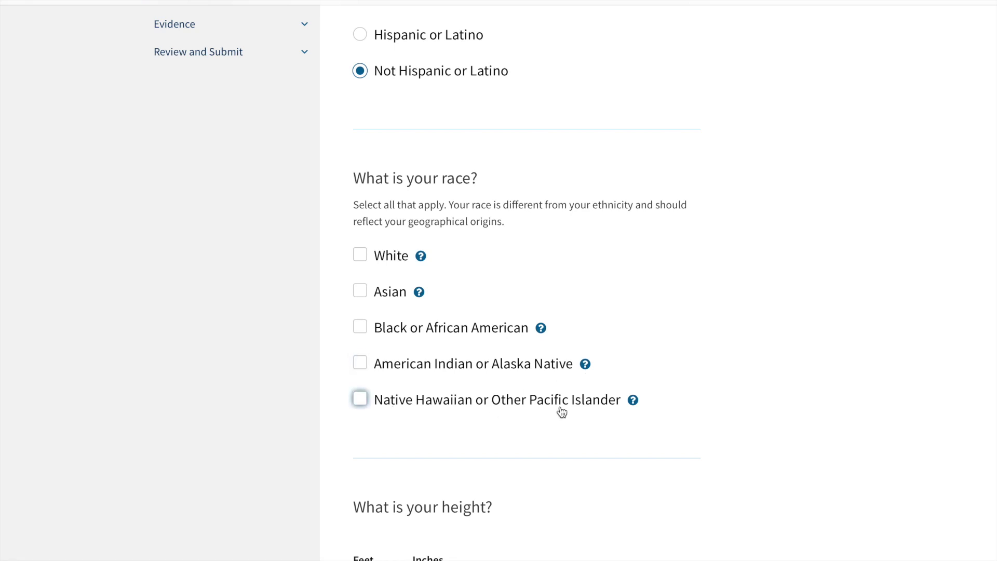
{"action": "left_click", "coordinate": [364, 329]}
- Enter height 6 ft 11 in, weight 100 lb, Maroon eyes and Blonde hair, then continue
{"action": "scroll", "coordinate": [627, 351], "scroll_direction": "down", "scroll_amount": 6}
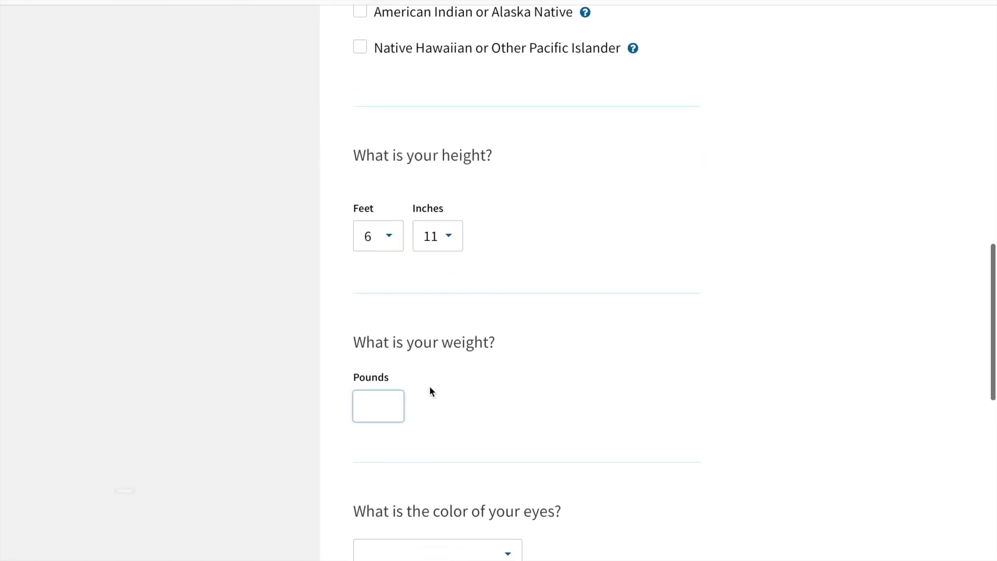
{"action": "scroll", "coordinate": [429, 386], "scroll_direction": "down", "scroll_amount": 2}
{"action": "left_click", "coordinate": [370, 281]}
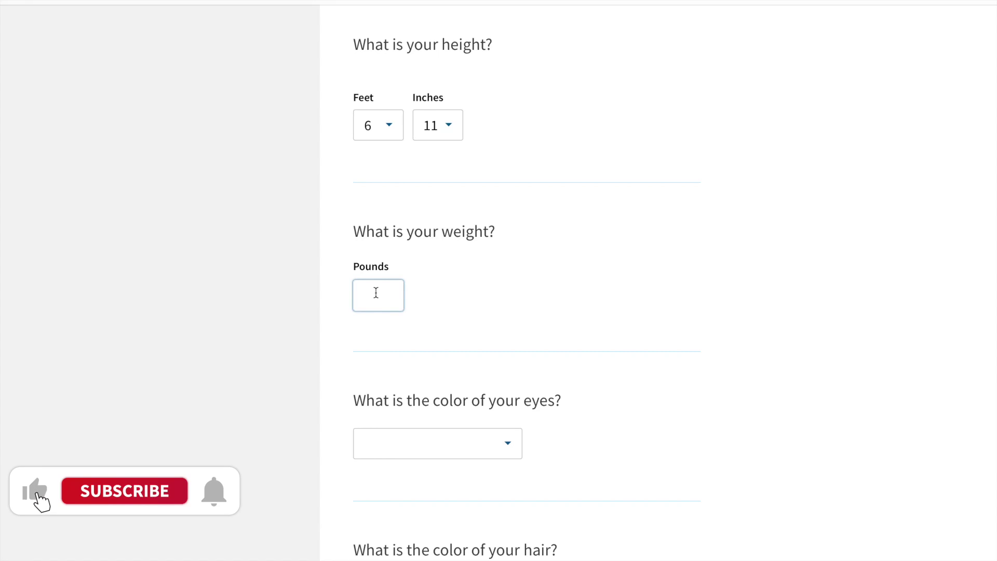
{"action": "type", "text": "100"}
{"action": "scroll", "coordinate": [376, 293], "scroll_direction": "down", "scroll_amount": 4}
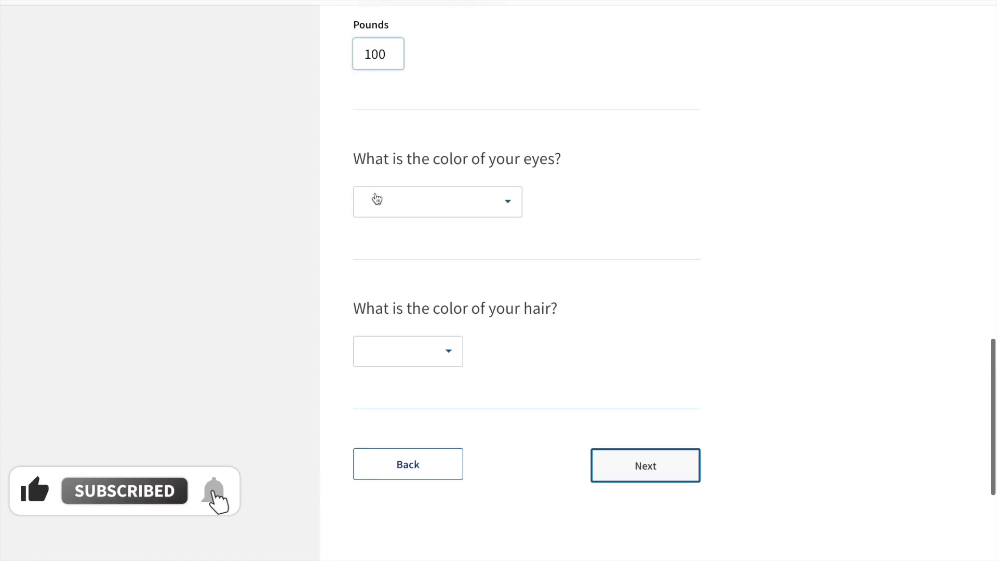
{"action": "left_click", "coordinate": [509, 204]}
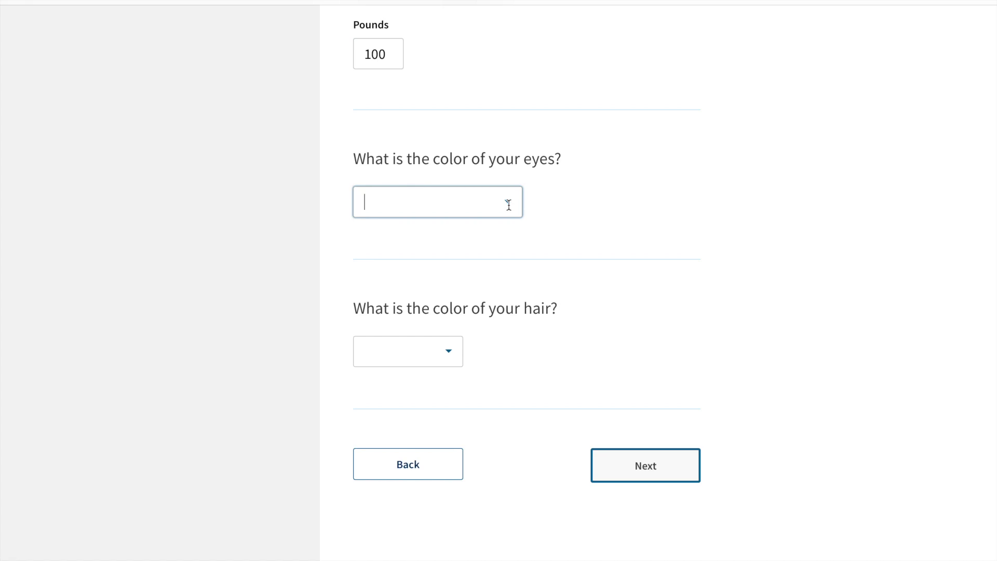
{"action": "left_click", "coordinate": [402, 286]}
{"action": "scroll", "coordinate": [467, 233], "scroll_direction": "down", "scroll_amount": 2}
{"action": "left_click", "coordinate": [449, 237]}
{"action": "left_click", "coordinate": [628, 329]}
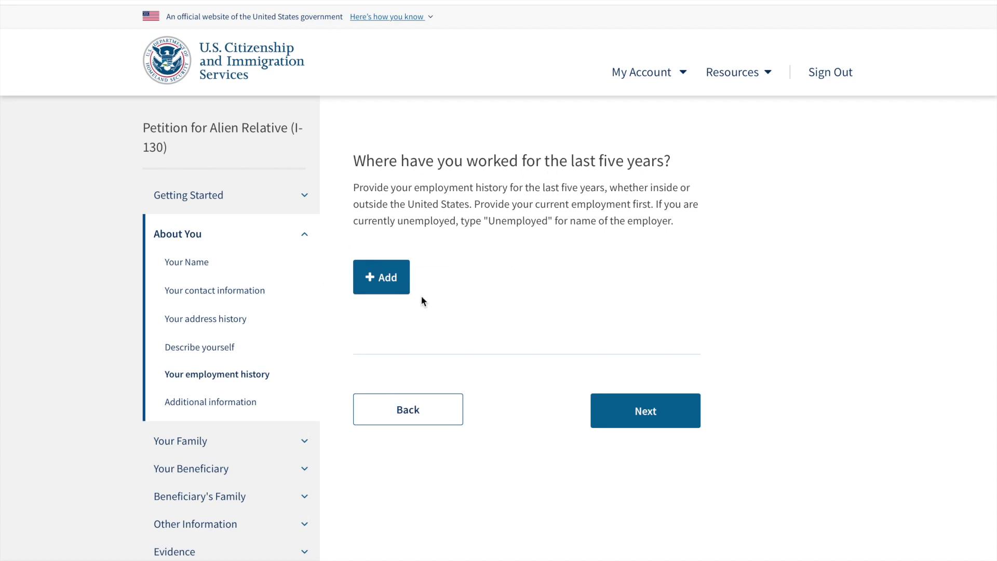
- Leave employment history without entries and continue to the Additional information page
{"action": "left_click", "coordinate": [382, 283]}
{"action": "left_click", "coordinate": [623, 413]}
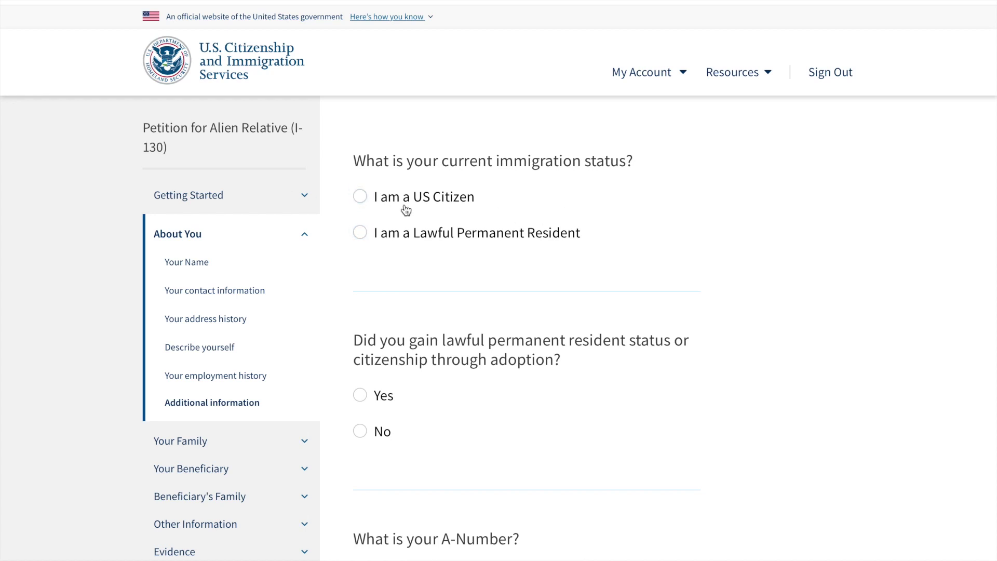
- Declare current status as US citizen, not obtained through adoption
{"action": "left_click", "coordinate": [370, 197]}
{"action": "scroll", "coordinate": [369, 198], "scroll_direction": "down", "scroll_amount": 2}
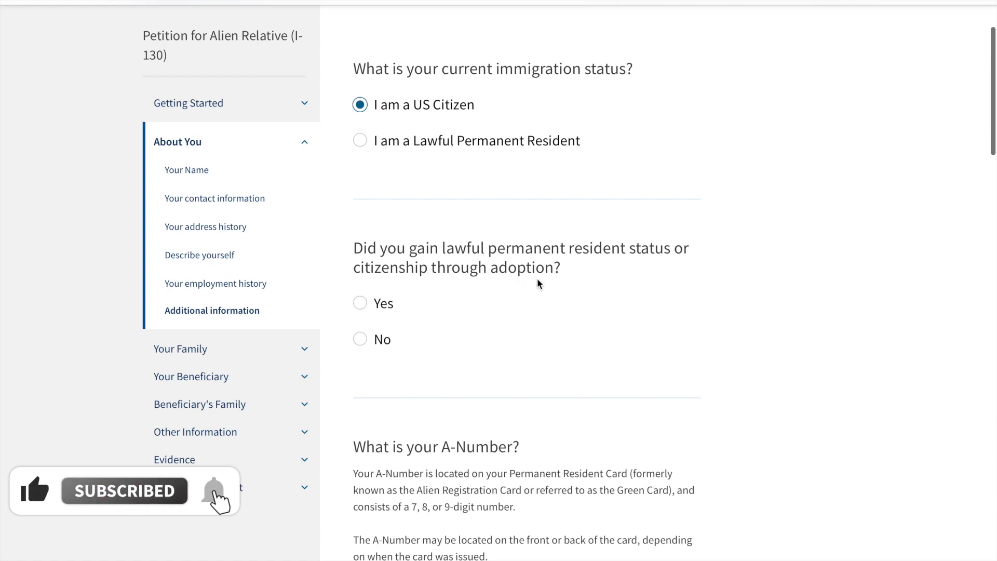
{"action": "left_click", "coordinate": [360, 339]}
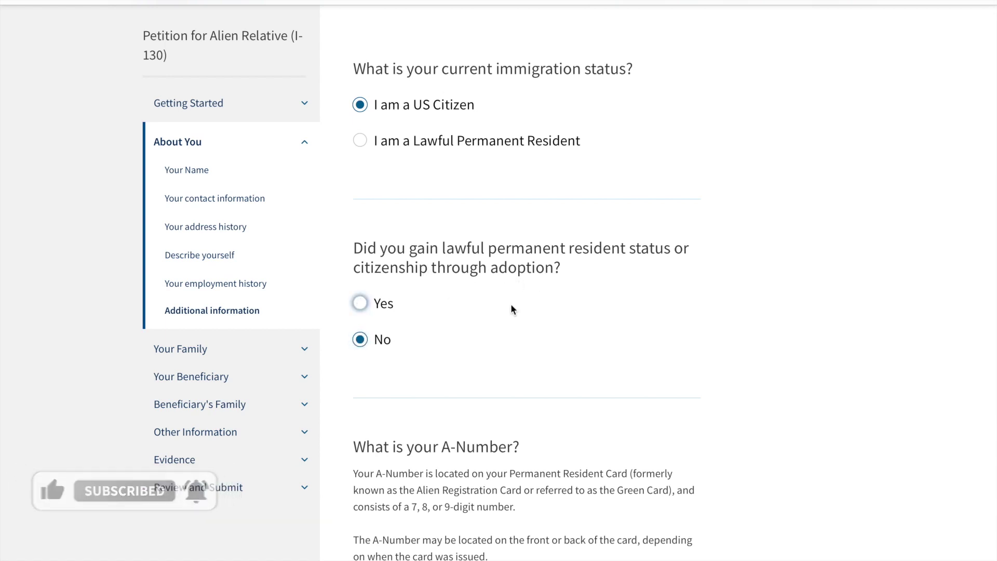
- Indicate there is no USCIS Online Account Number
{"action": "scroll", "coordinate": [548, 317], "scroll_direction": "down", "scroll_amount": 4}
{"action": "scroll", "coordinate": [548, 317], "scroll_direction": "down", "scroll_amount": 1}
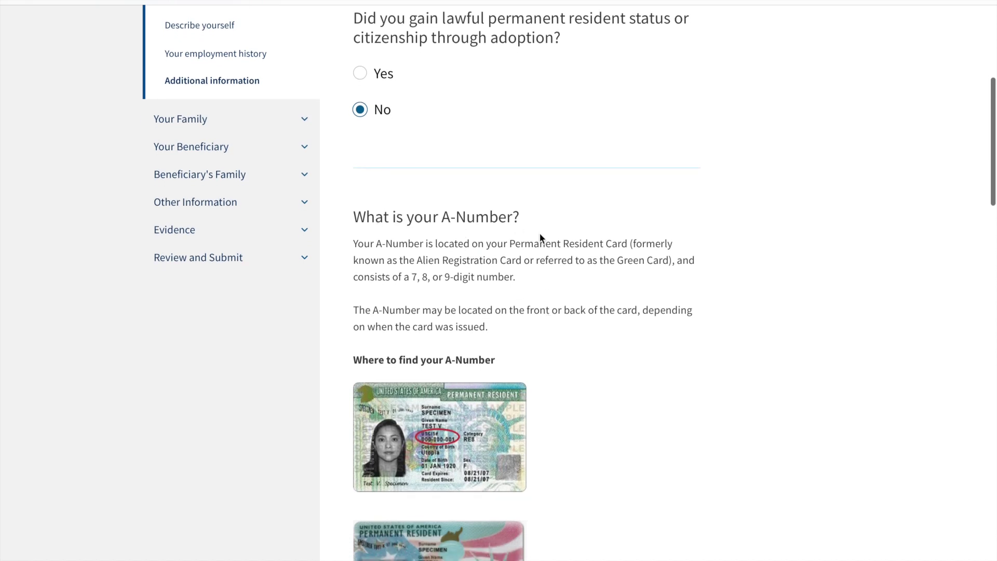
{"action": "scroll", "coordinate": [585, 334], "scroll_direction": "down", "scroll_amount": 6}
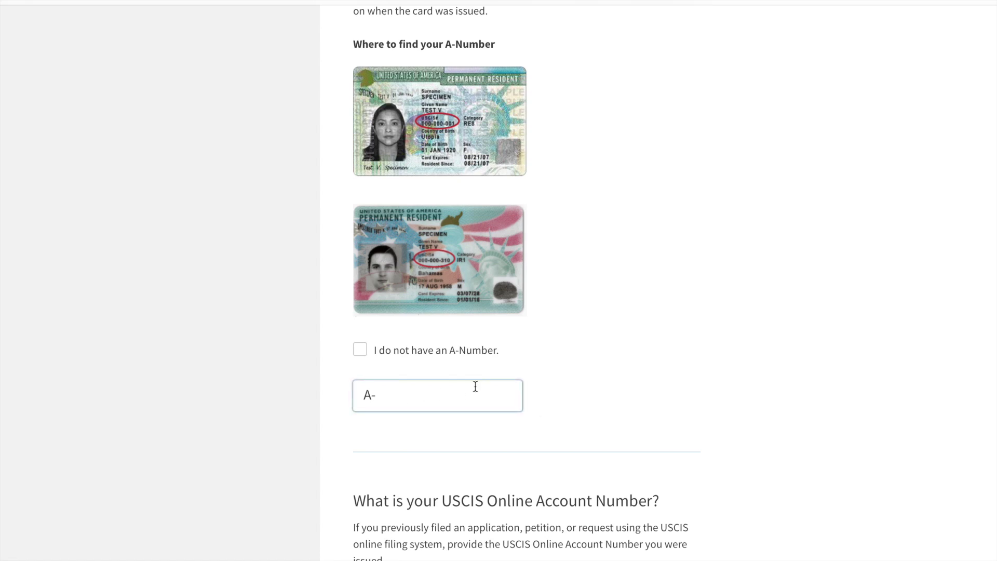
{"action": "scroll", "coordinate": [418, 406], "scroll_direction": "down", "scroll_amount": 10}
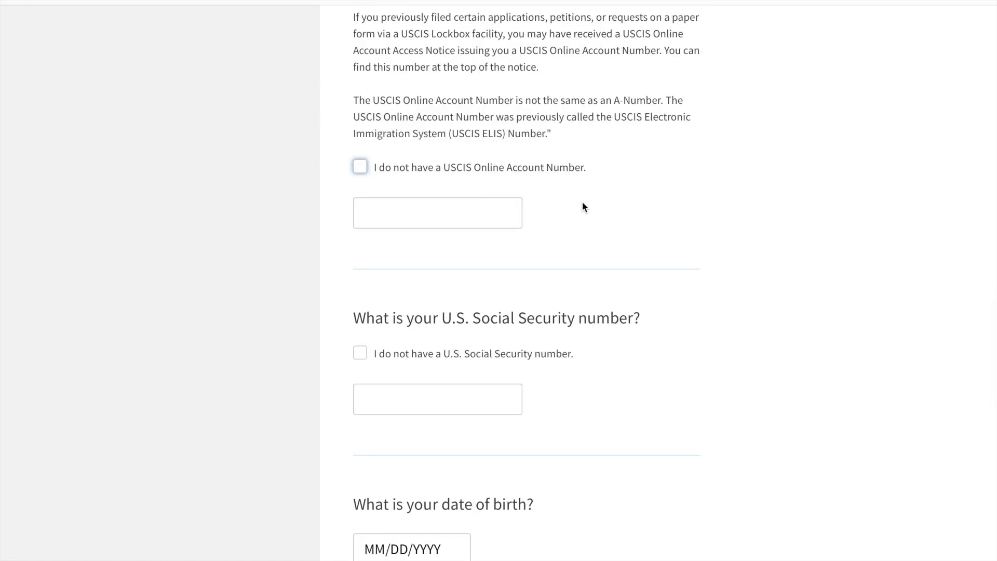
{"action": "left_click", "coordinate": [452, 215]}
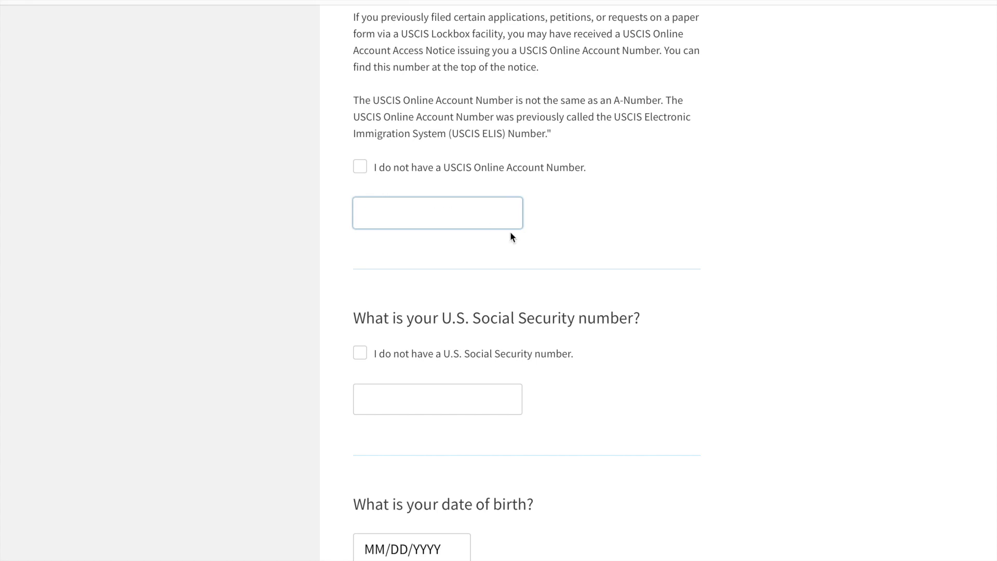
{"action": "scroll", "coordinate": [440, 210], "scroll_direction": "up", "scroll_amount": 5}
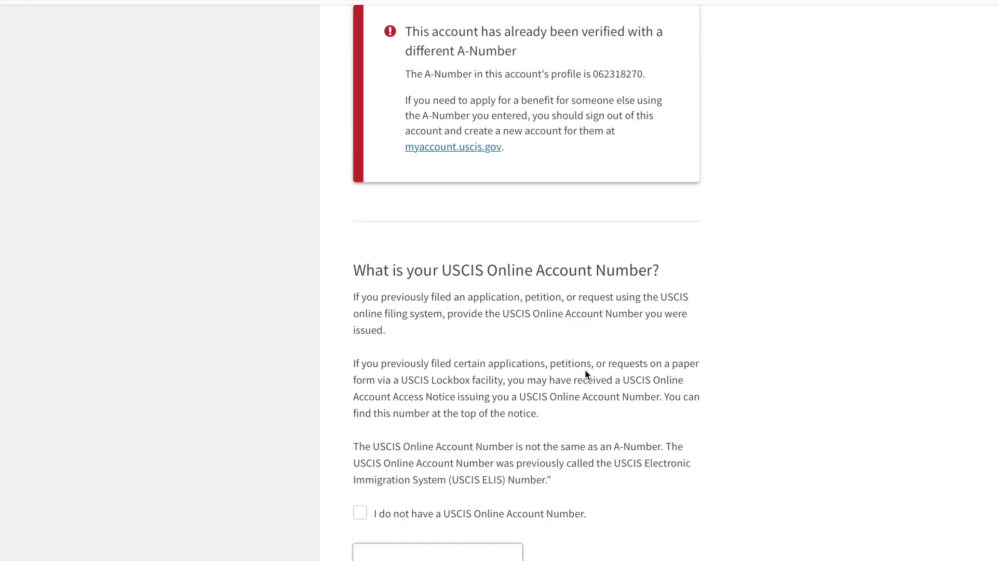
{"action": "scroll", "coordinate": [585, 369], "scroll_direction": "up", "scroll_amount": 5}
{"action": "scroll", "coordinate": [585, 369], "scroll_direction": "down", "scroll_amount": 10}
{"action": "left_click", "coordinate": [360, 226]}
{"action": "scroll", "coordinate": [467, 353], "scroll_direction": "down", "scroll_amount": 1}
- Enter the petitioner's Social Security number
{"action": "left_click", "coordinate": [408, 454]}
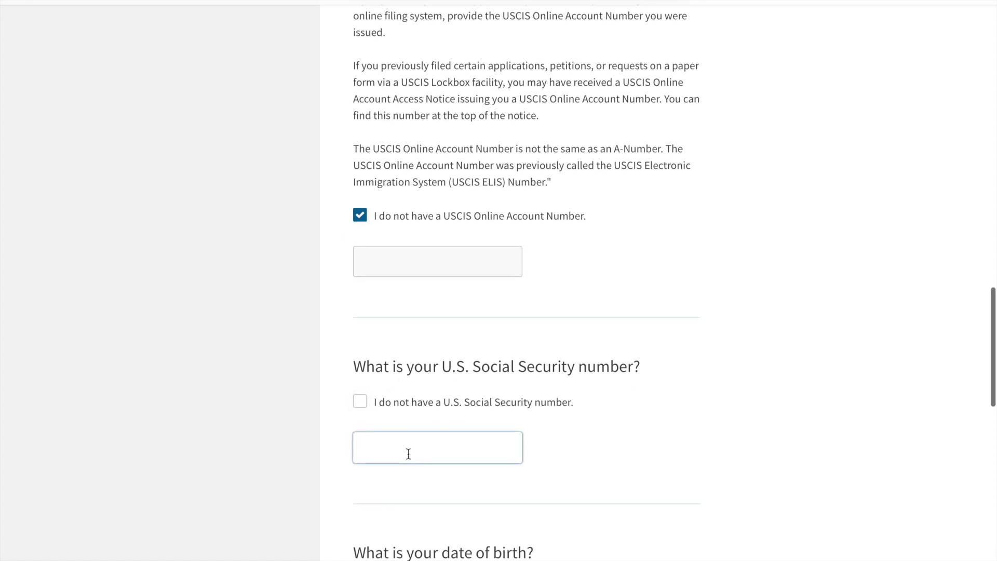
{"action": "left_click", "coordinate": [362, 404]}
{"action": "left_click", "coordinate": [362, 404]}
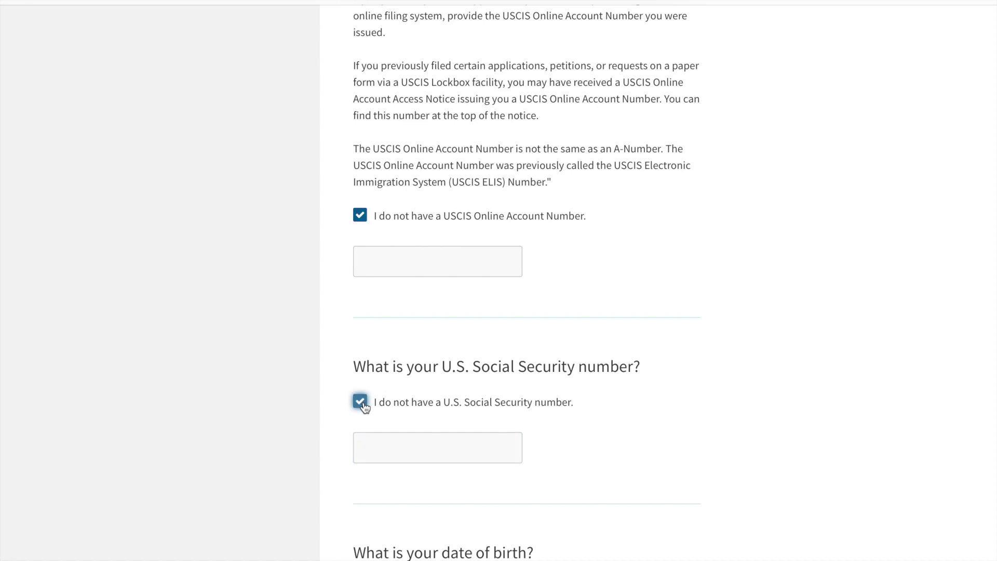
{"action": "left_click", "coordinate": [364, 406]}
{"action": "left_click", "coordinate": [418, 452]}
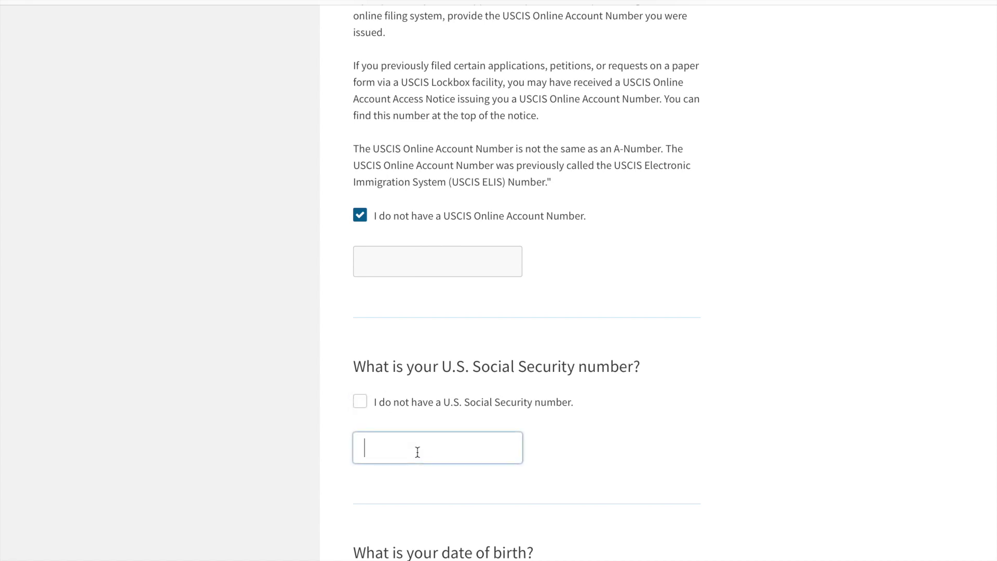
{"action": "type", "text": "123-45-6789"}
{"action": "scroll", "coordinate": [471, 289], "scroll_direction": "down", "scroll_amount": 5}
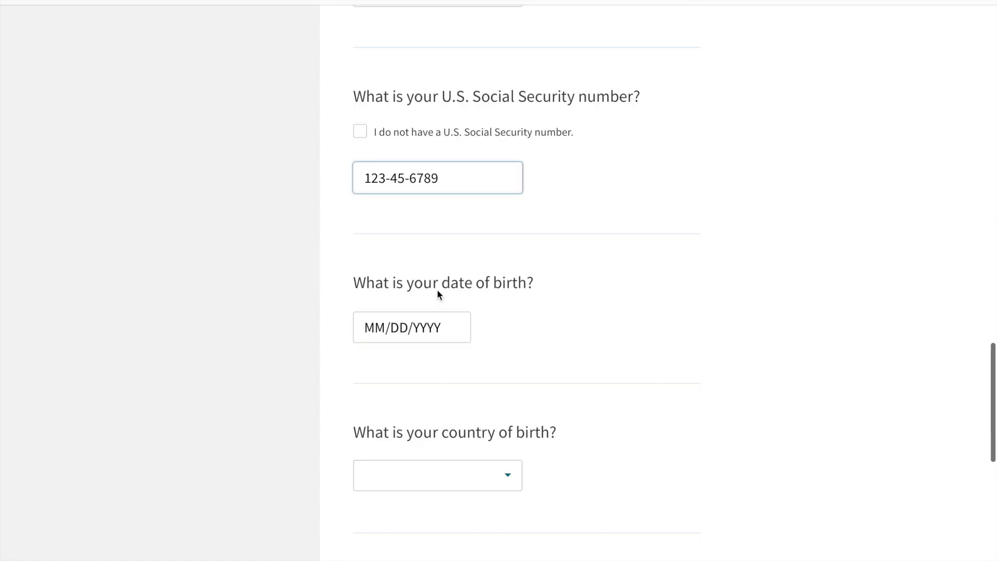
{"action": "left_click", "coordinate": [377, 318]}
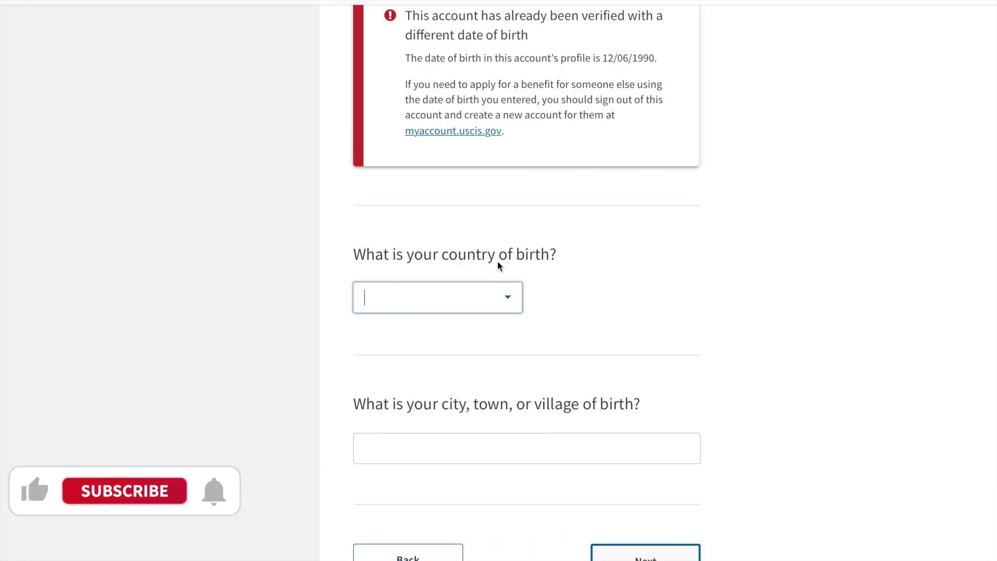
- Choose Ghana as country of birth, fill in the city of birth, and continue
{"action": "scroll", "coordinate": [472, 285], "scroll_direction": "down", "scroll_amount": 3}
{"action": "type", "text": "gh"}
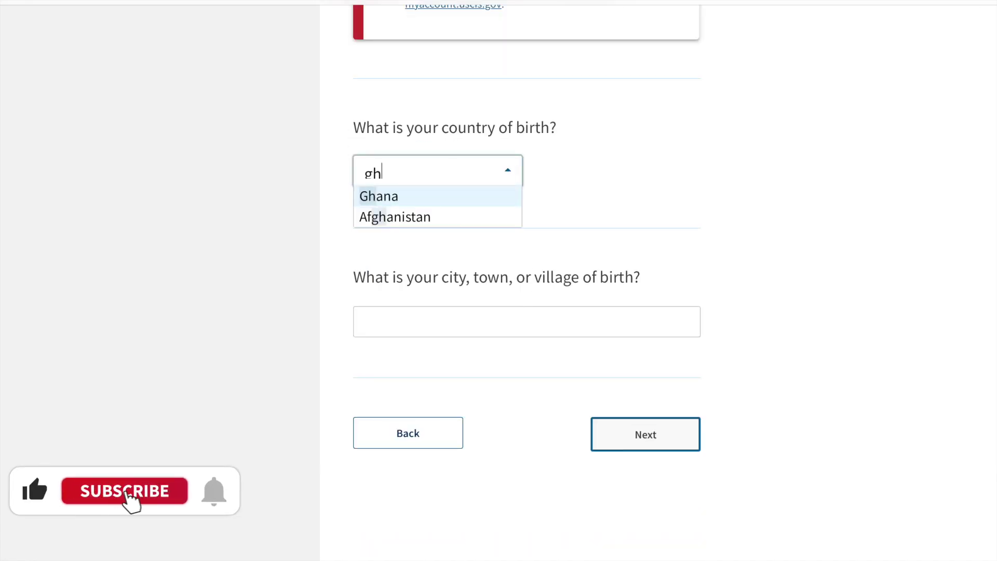
{"action": "left_click", "coordinate": [434, 197]}
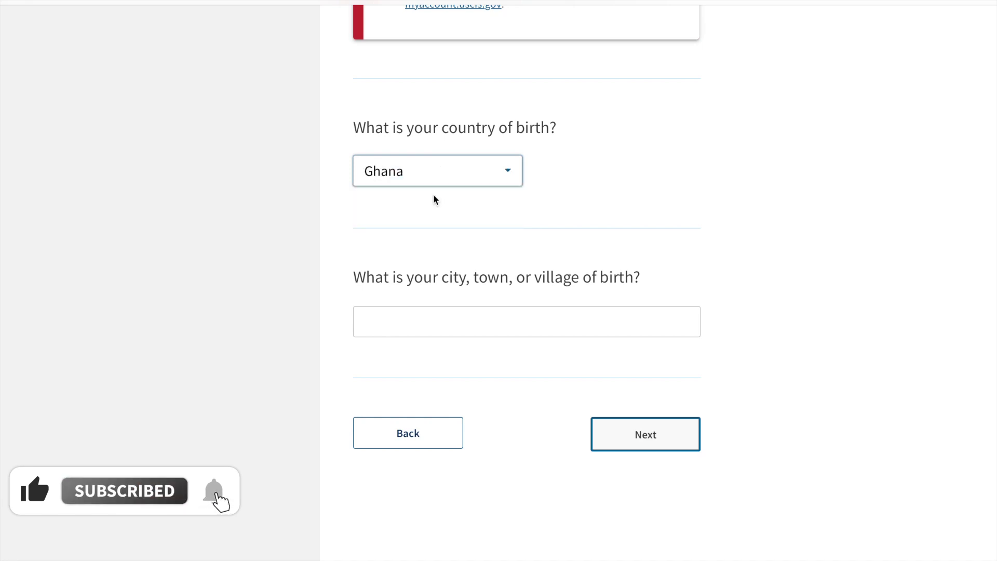
{"action": "scroll", "coordinate": [435, 199], "scroll_direction": "up", "scroll_amount": 1}
{"action": "scroll", "coordinate": [436, 200], "scroll_direction": "up", "scroll_amount": 2}
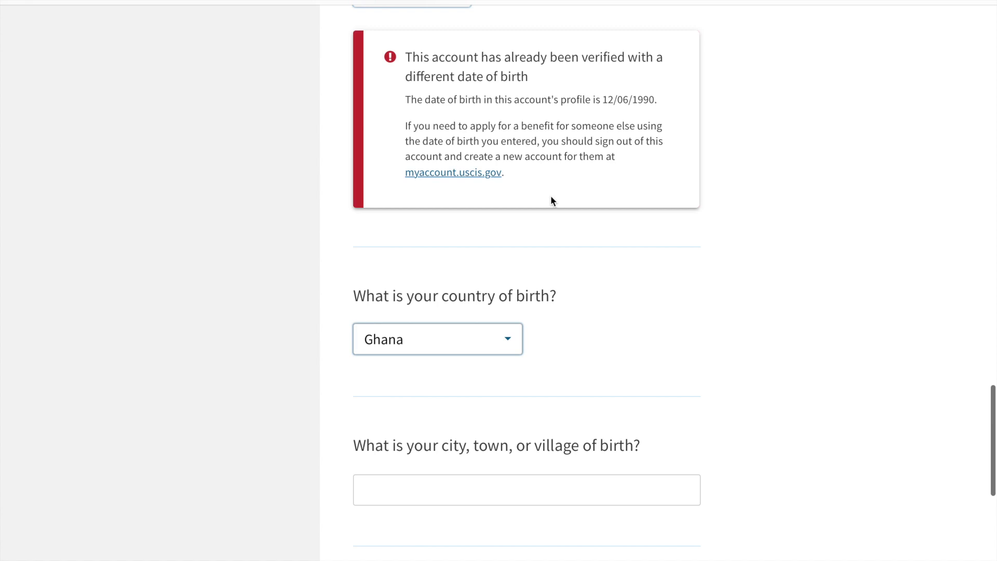
{"action": "scroll", "coordinate": [551, 201], "scroll_direction": "down", "scroll_amount": 2}
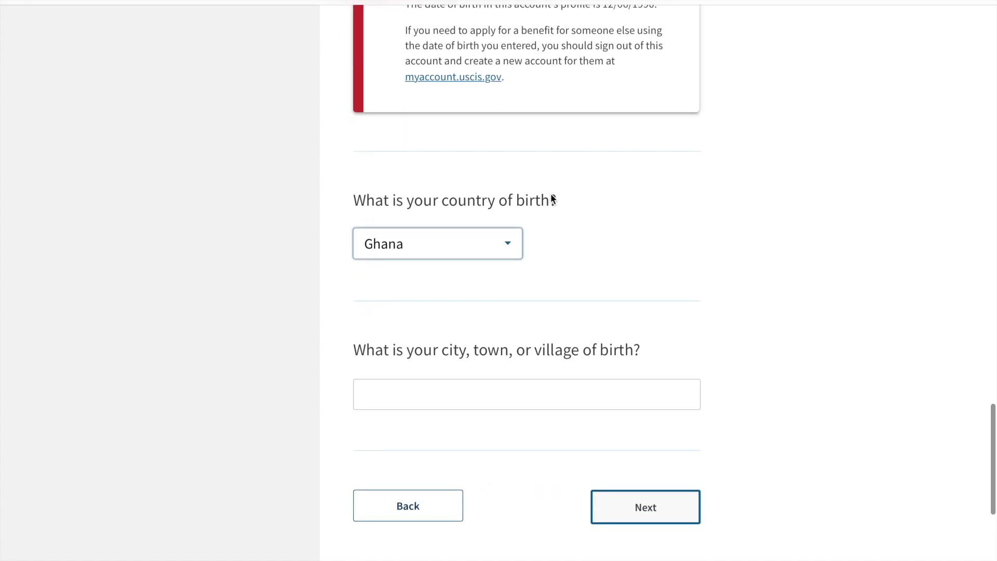
{"action": "scroll", "coordinate": [552, 201], "scroll_direction": "down", "scroll_amount": 1}
{"action": "left_click", "coordinate": [533, 317]}
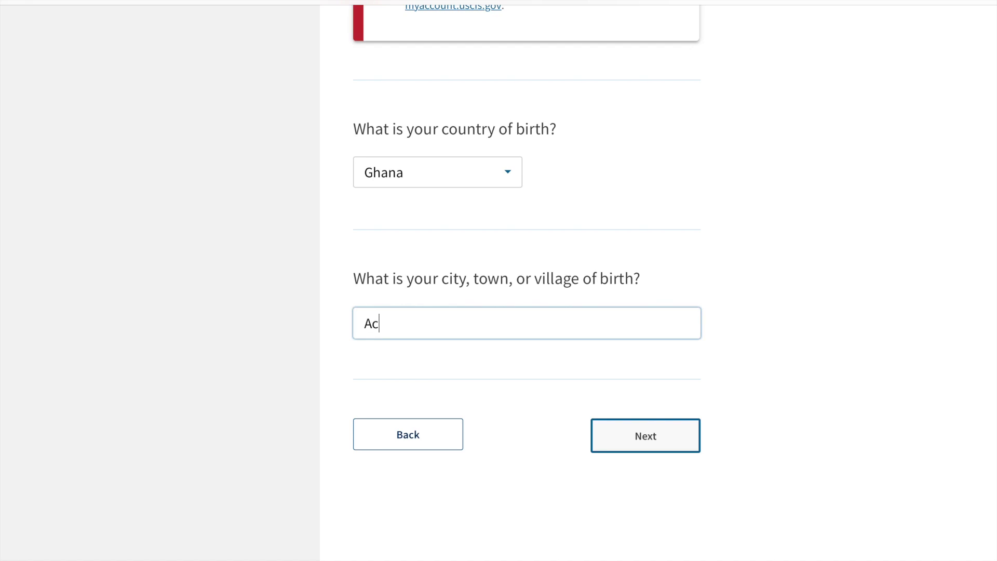
{"action": "left_click", "coordinate": [637, 436]}
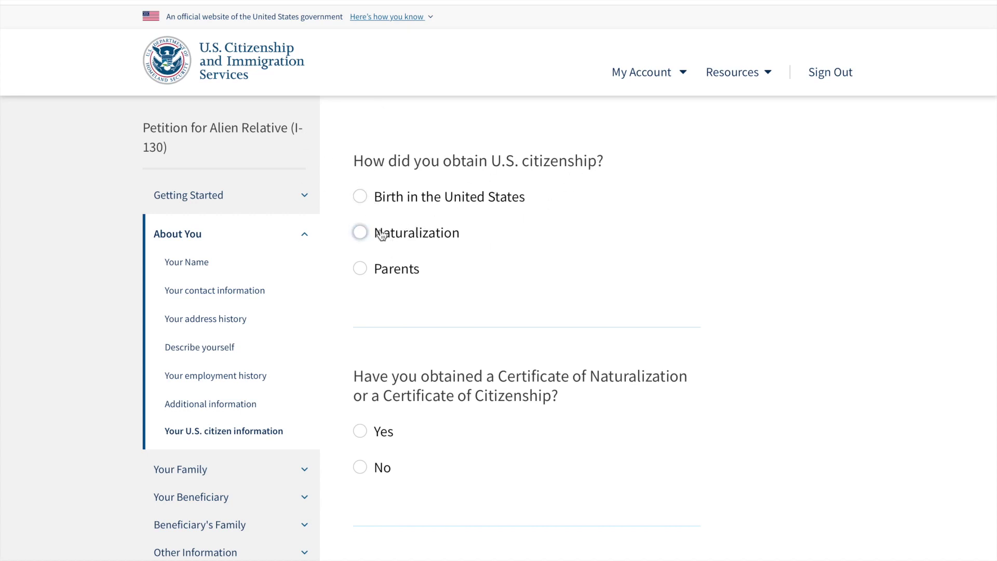
- Select Naturalization and enter the certificate number, issue place fairfax and issue date 05/14/2018
{"action": "left_click", "coordinate": [364, 236]}
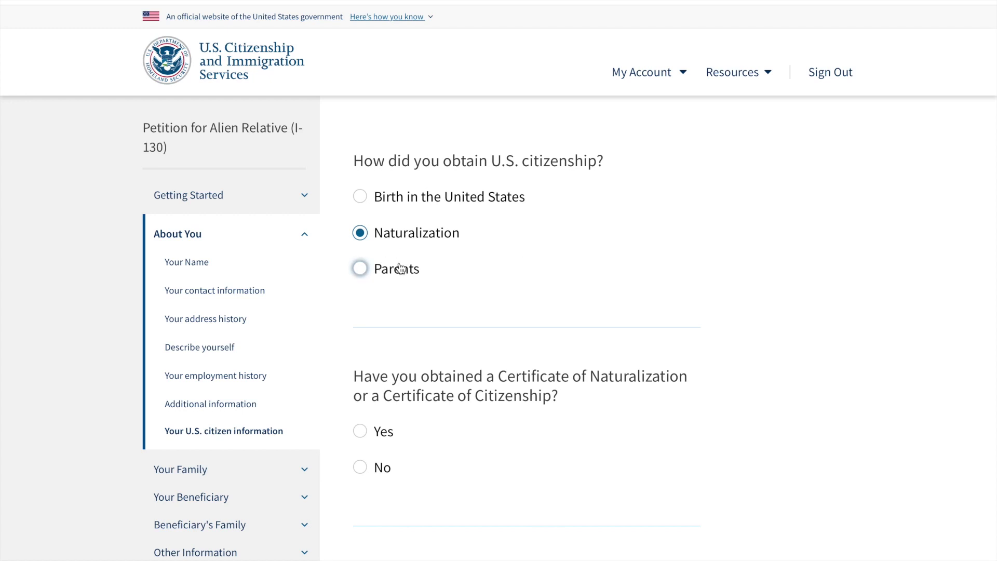
{"action": "scroll", "coordinate": [518, 305], "scroll_direction": "down", "scroll_amount": 2}
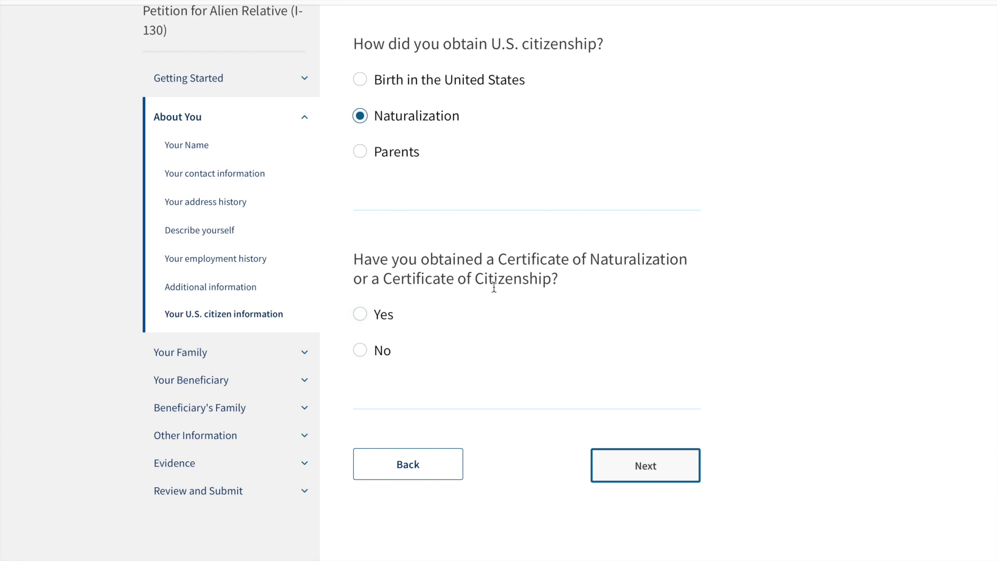
{"action": "left_click", "coordinate": [360, 313]}
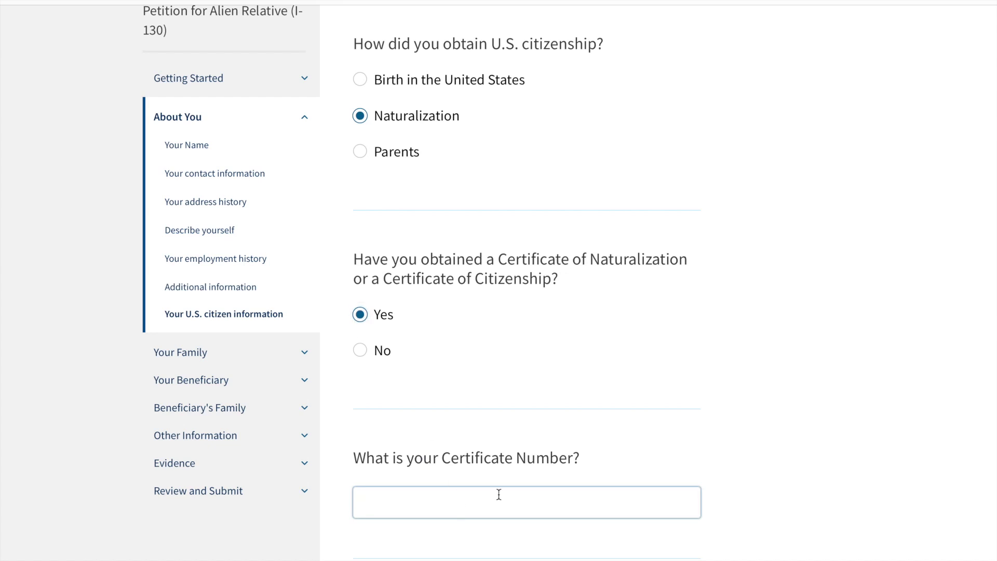
{"action": "scroll", "coordinate": [499, 494], "scroll_direction": "down", "scroll_amount": 2}
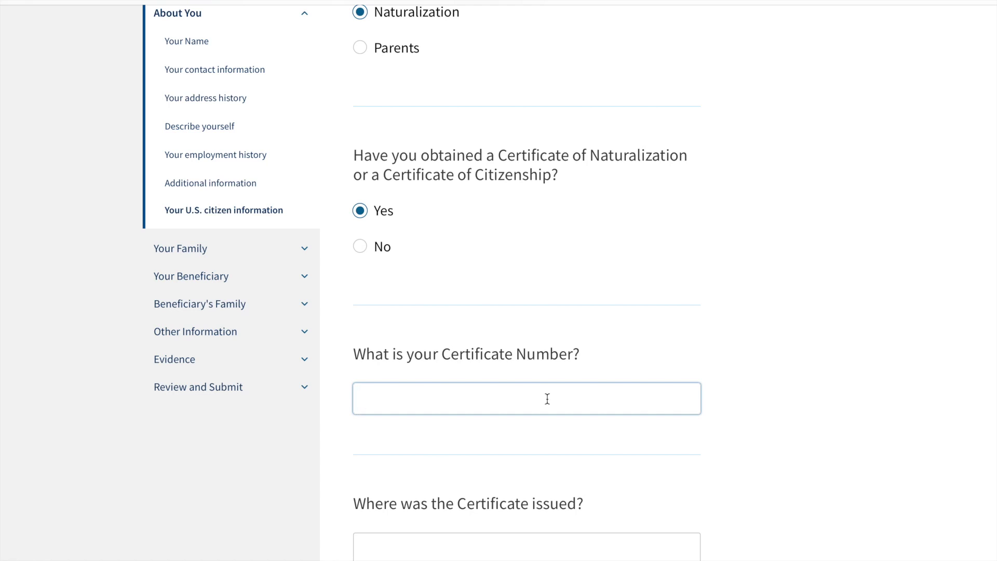
{"action": "type", "text": "123456789"}
{"action": "scroll", "coordinate": [470, 364], "scroll_direction": "down", "scroll_amount": 3}
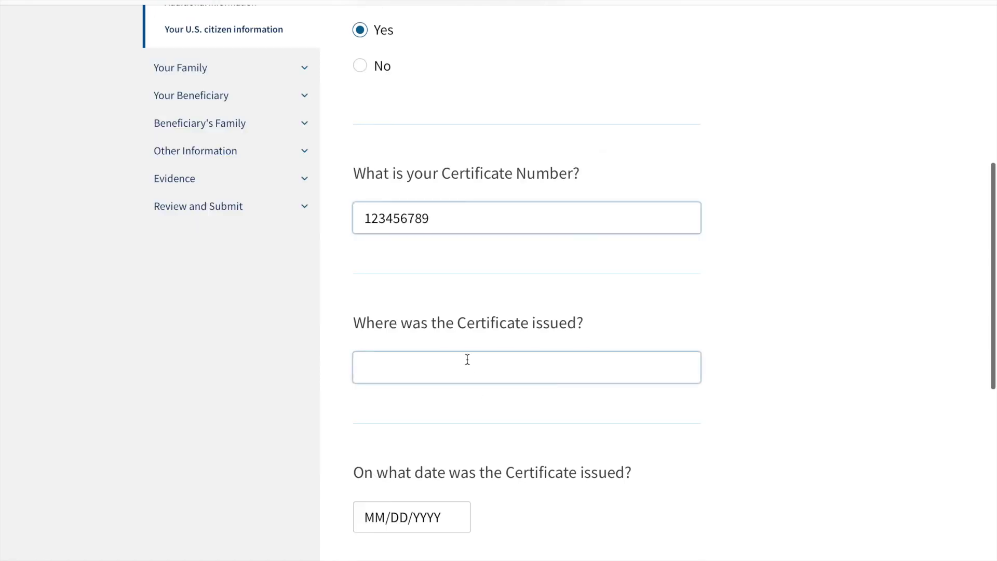
{"action": "left_click", "coordinate": [468, 359]}
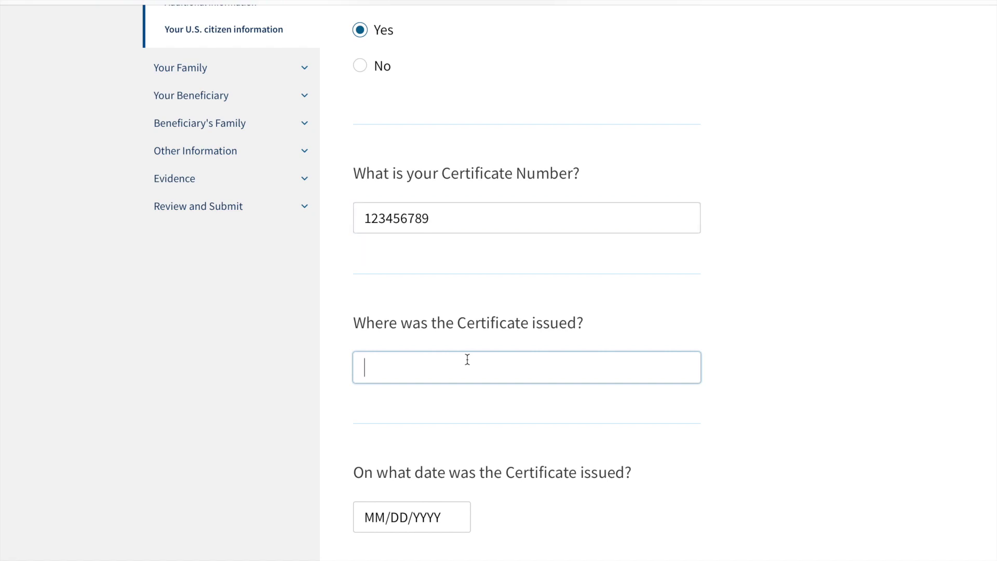
{"action": "type", "text": "fairfax"}
{"action": "scroll", "coordinate": [347, 447], "scroll_direction": "down", "scroll_amount": 2}
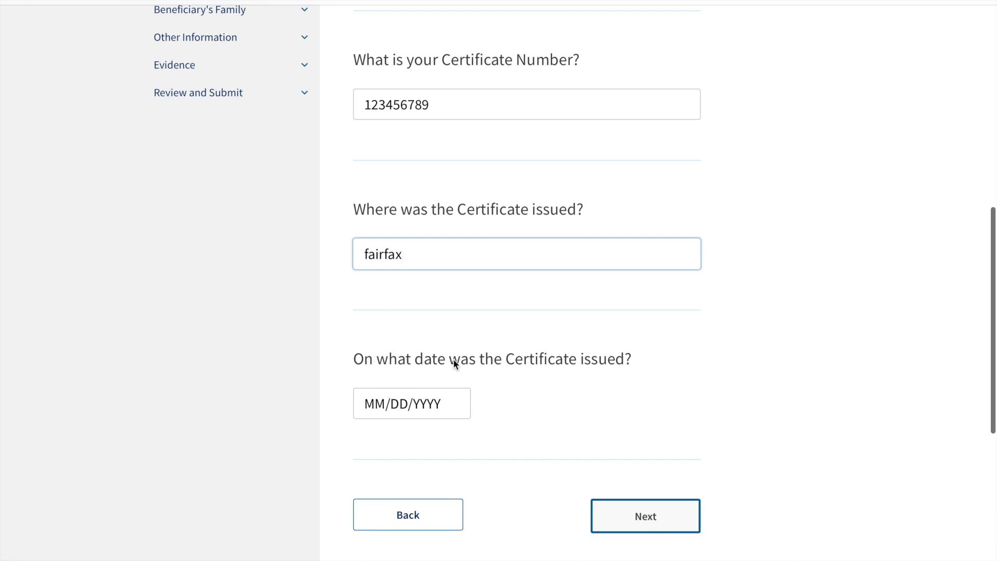
{"action": "left_click", "coordinate": [368, 407]}
{"action": "type", "text": "05/"}
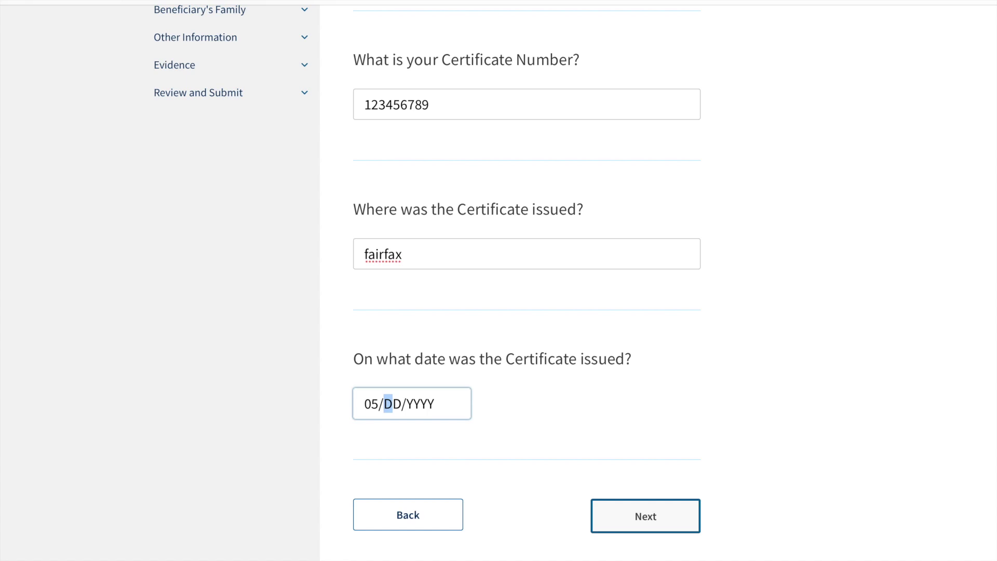
{"action": "type", "text": "14/2018"}
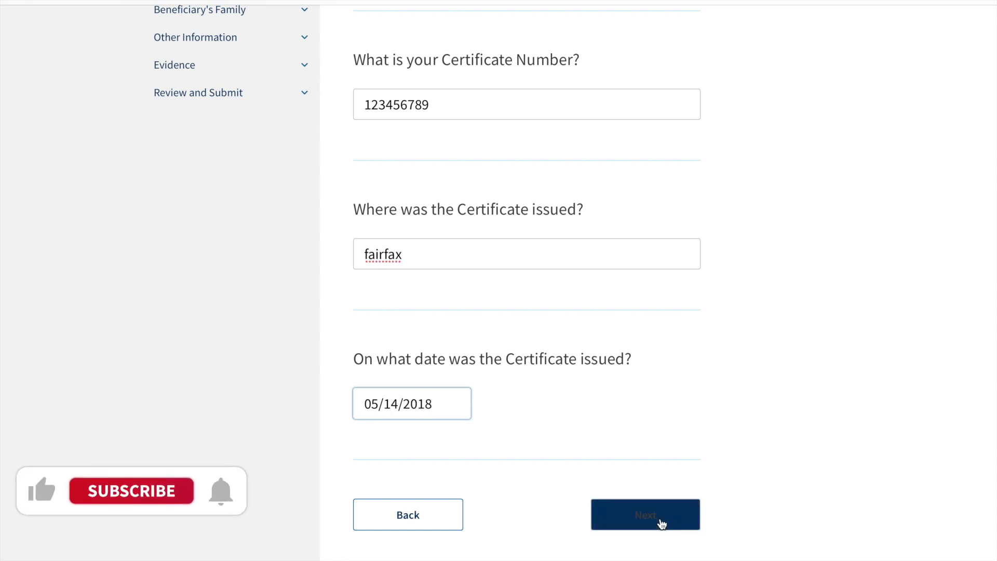
{"action": "left_click", "coordinate": [661, 523]}
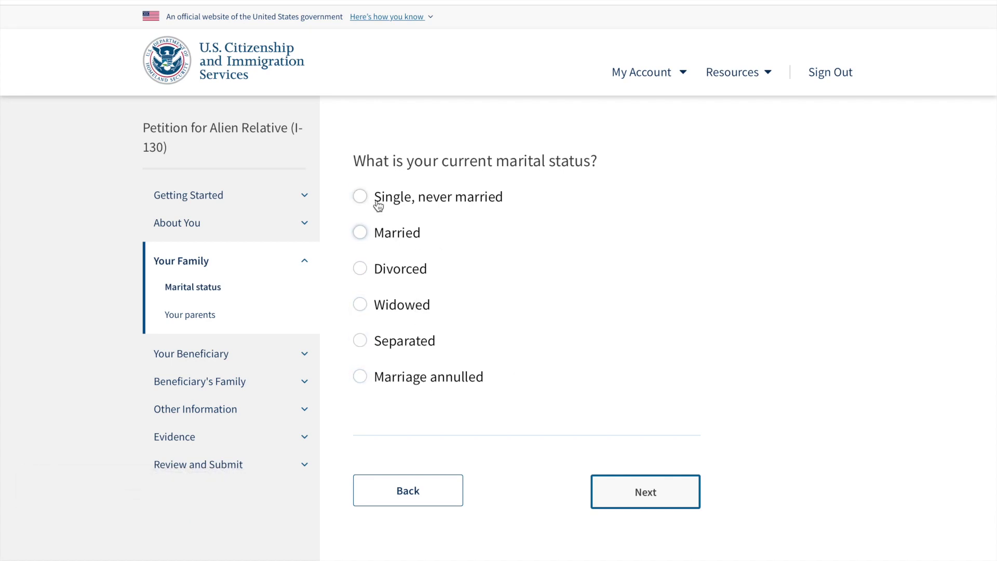
- Mark marital status as single, never married, and enter parent 1's given and family names
{"action": "left_click", "coordinate": [361, 197]}
{"action": "left_click", "coordinate": [641, 503]}
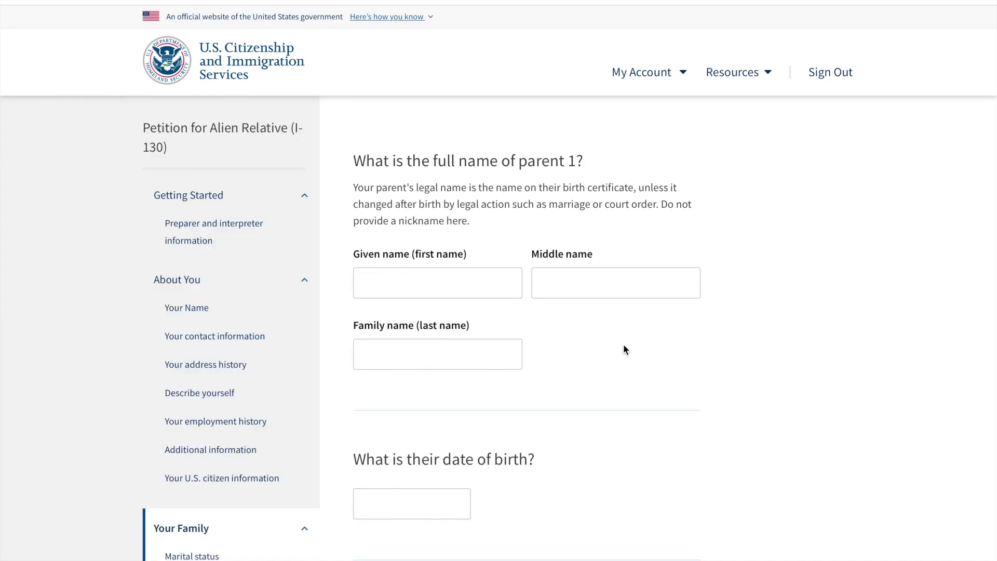
{"action": "left_click", "coordinate": [427, 287]}
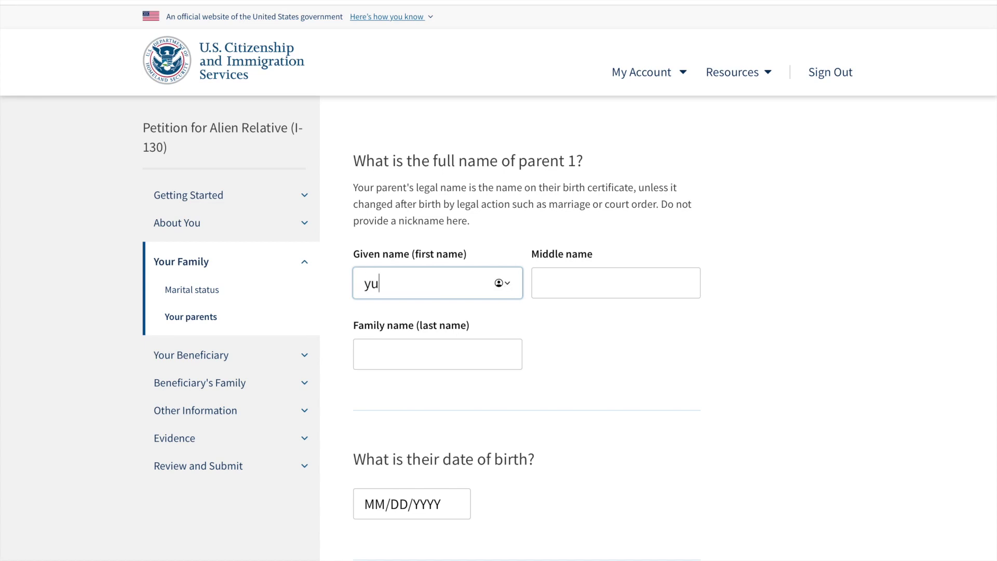
{"action": "left_click", "coordinate": [388, 341]}
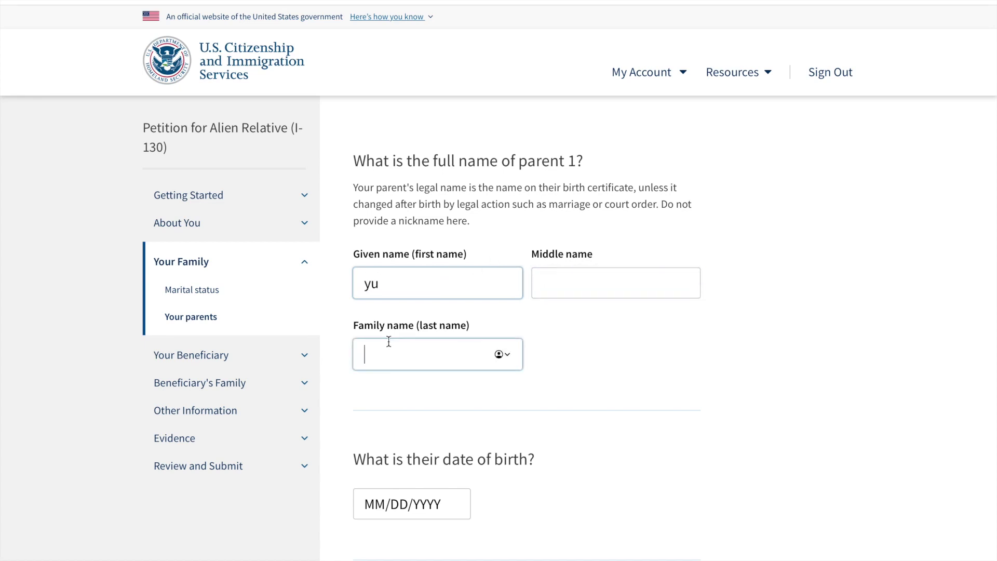
{"action": "type", "text": "dr"}
{"action": "scroll", "coordinate": [391, 357], "scroll_direction": "down", "scroll_amount": 3}
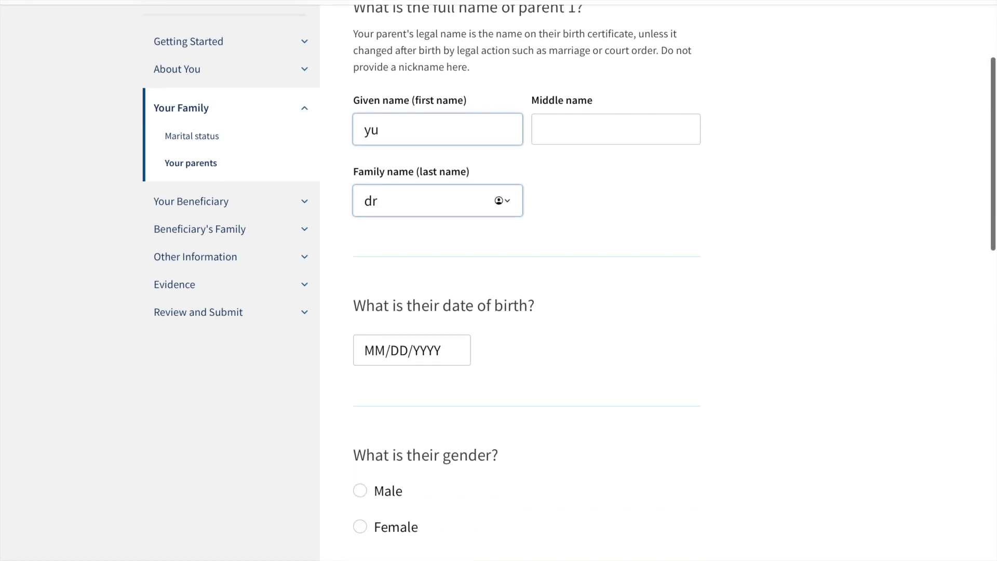
{"action": "left_click", "coordinate": [372, 343]}
{"action": "type", "text": "12/05/1965"}
{"action": "left_click", "coordinate": [361, 482]}
{"action": "scroll", "coordinate": [625, 447], "scroll_direction": "down", "scroll_amount": 3}
{"action": "left_click", "coordinate": [467, 502]}
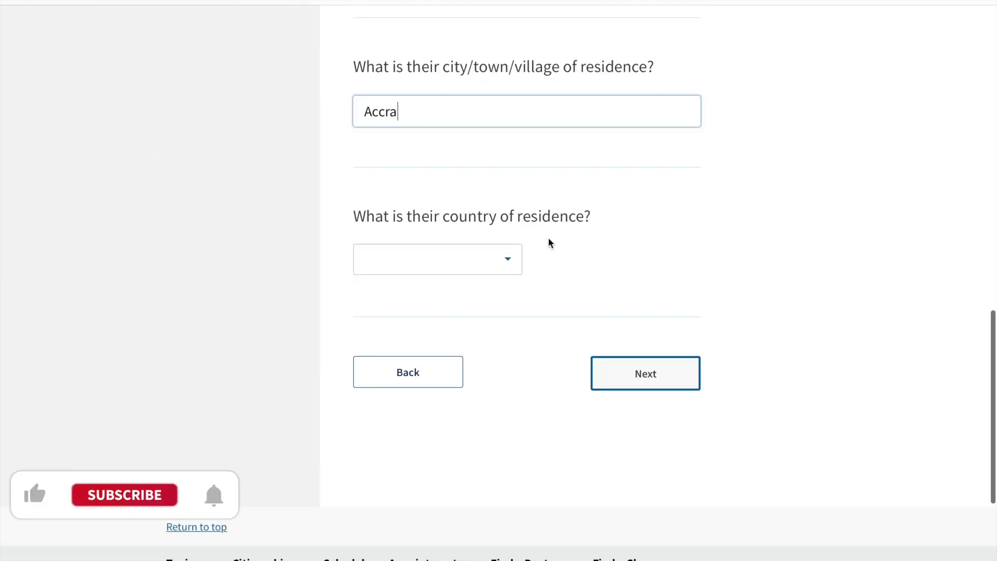
{"action": "left_click", "coordinate": [476, 260]}
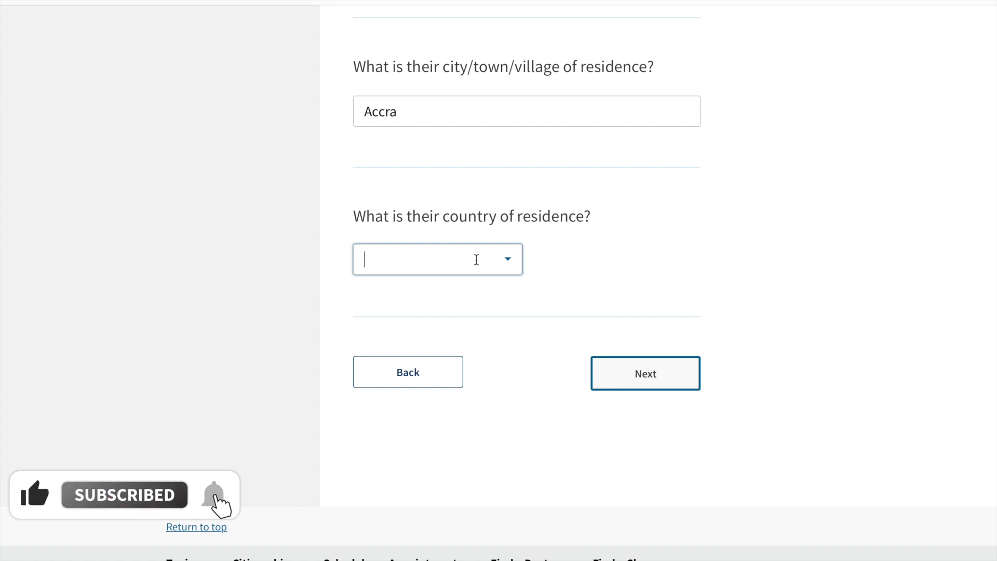
{"action": "type", "text": "us"}
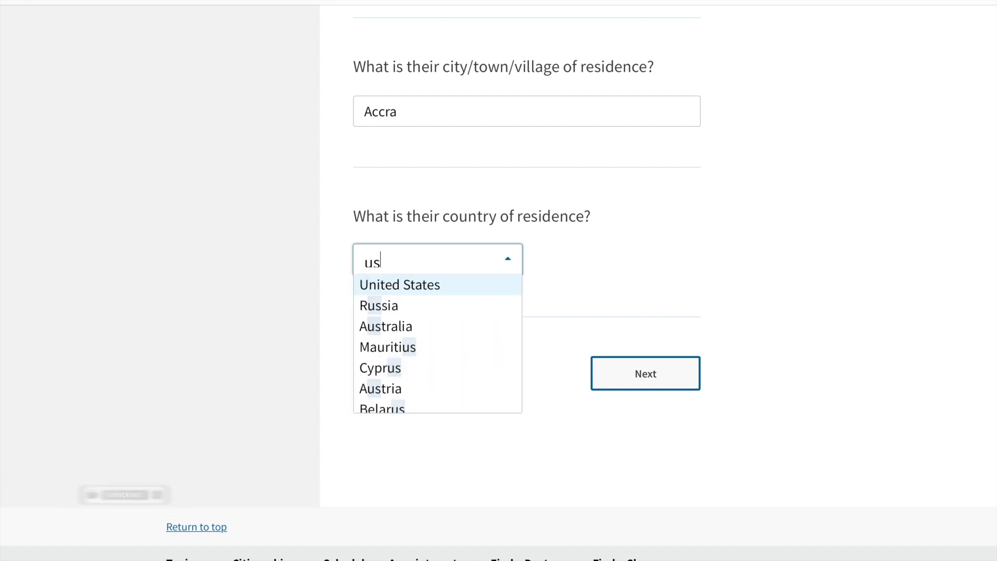
{"action": "key", "text": "Return"}
{"action": "left_click", "coordinate": [671, 368]}
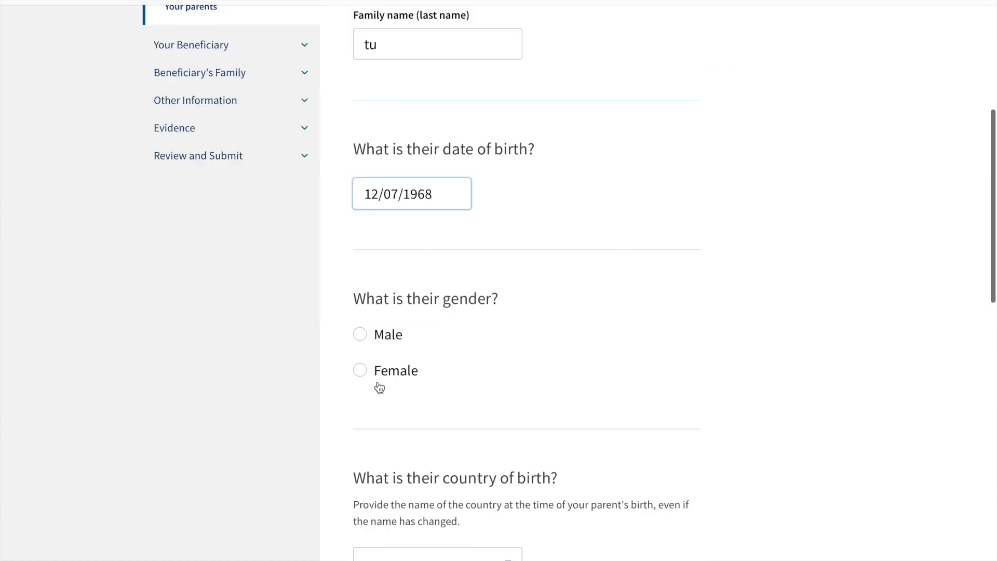
- Record parent 2 as female, born in Ghana, living in Accra
{"action": "left_click", "coordinate": [360, 370]}
{"action": "scroll", "coordinate": [563, 422], "scroll_direction": "down", "scroll_amount": 5}
{"action": "left_click", "coordinate": [422, 265]}
{"action": "type", "text": "gh"}
{"action": "left_click", "coordinate": [425, 423]}
{"action": "type", "text": "us"}
{"action": "key", "text": "BackSpace"}
{"action": "key", "text": "BackSpace"}
{"action": "type", "text": "Accra"}
{"action": "scroll", "coordinate": [594, 431], "scroll_direction": "down", "scroll_amount": 3}
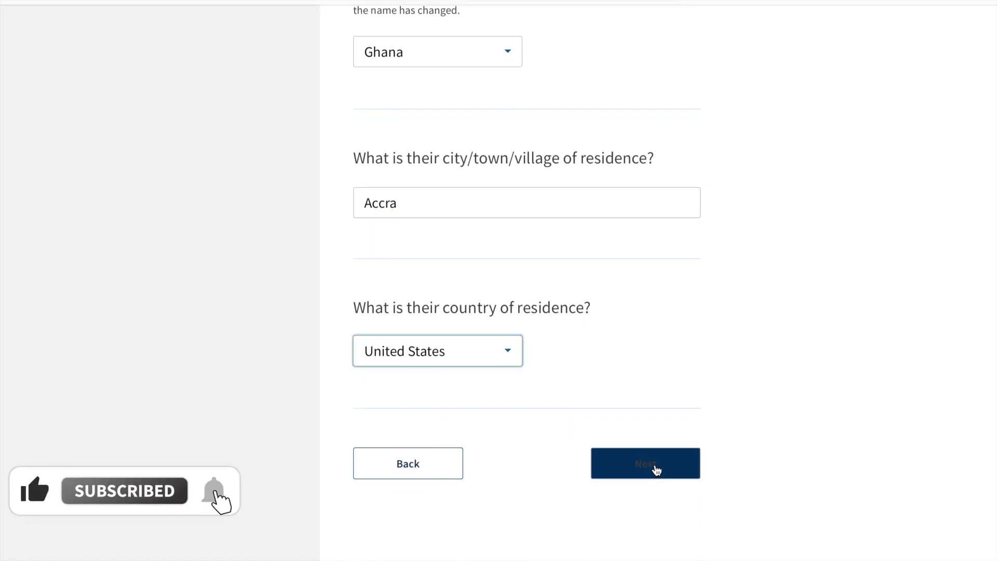
{"action": "left_click", "coordinate": [655, 469]}
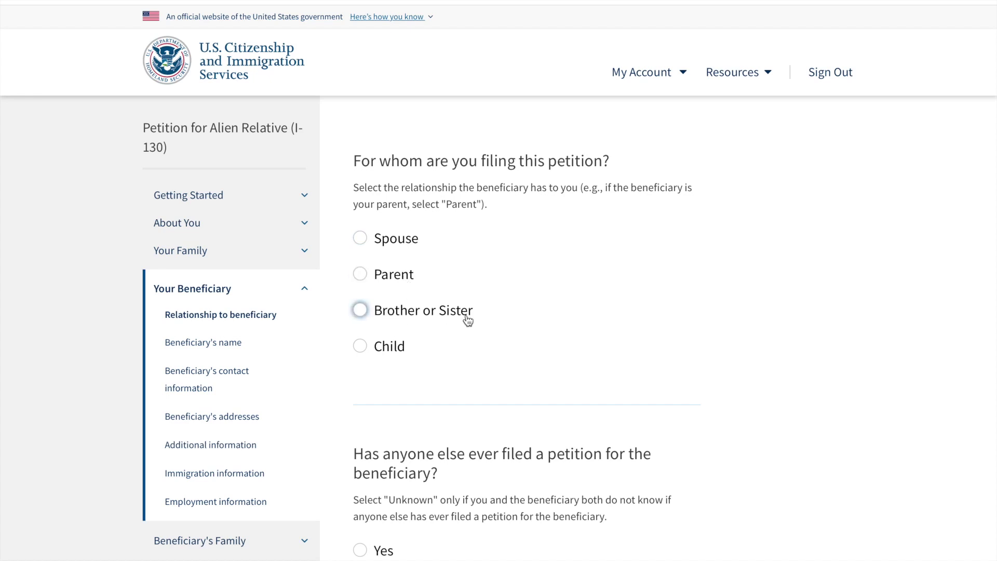
- Choose Brother or Sister as the relationship and answer No to any prior petitions
{"action": "left_click", "coordinate": [423, 312]}
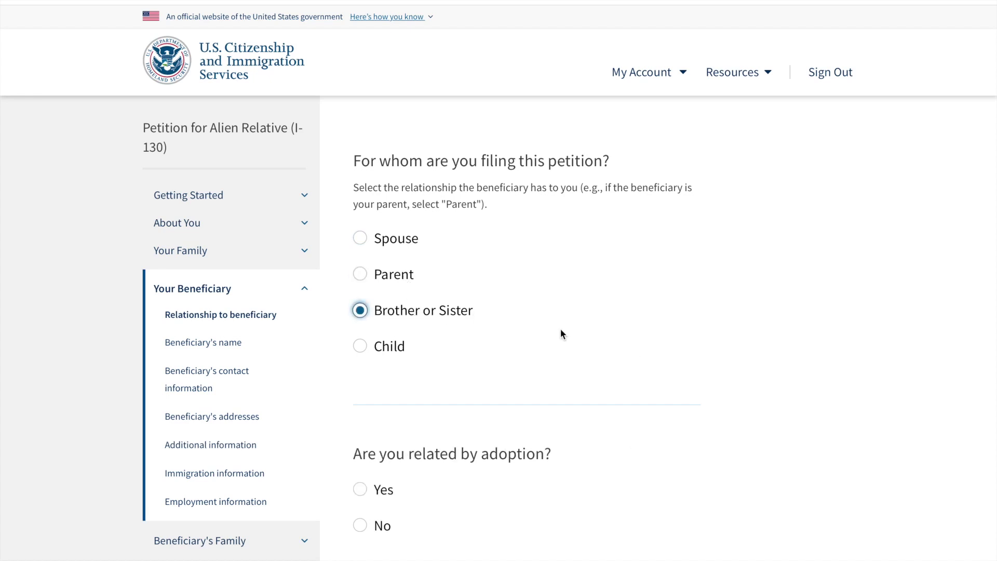
{"action": "scroll", "coordinate": [638, 359], "scroll_direction": "down", "scroll_amount": 5}
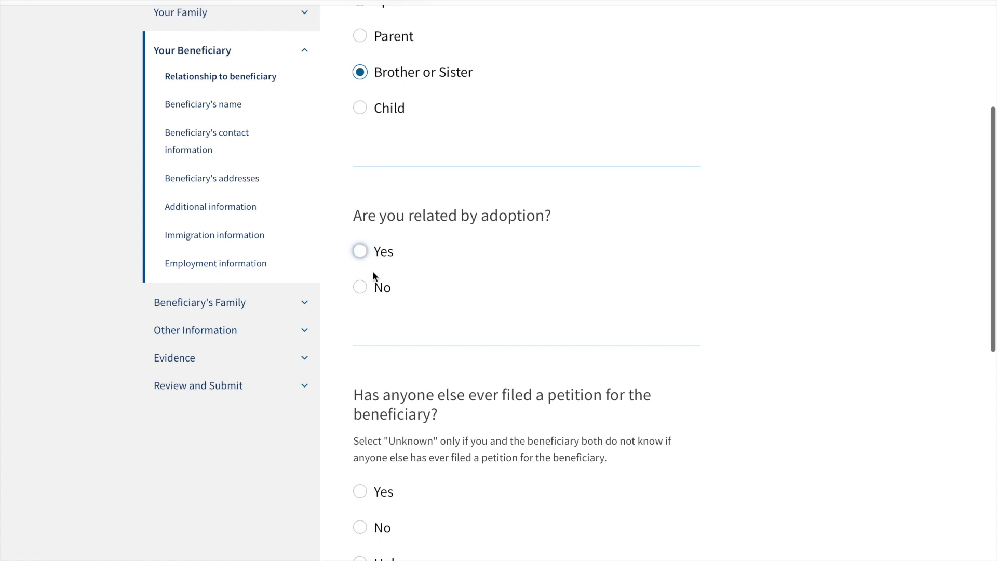
{"action": "scroll", "coordinate": [350, 297], "scroll_direction": "down", "scroll_amount": 2}
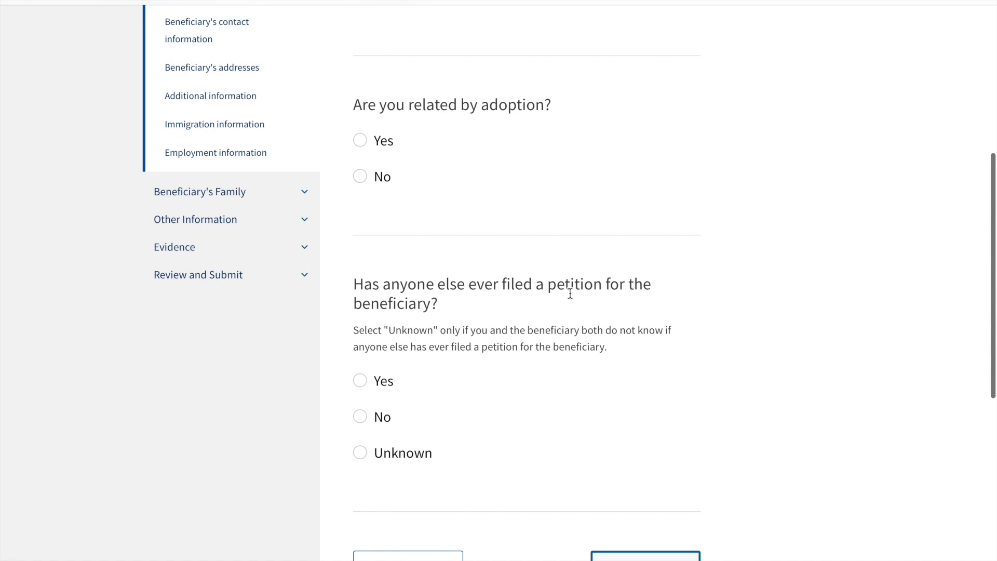
{"action": "scroll", "coordinate": [441, 385], "scroll_direction": "down", "scroll_amount": 2}
{"action": "left_click", "coordinate": [360, 338]}
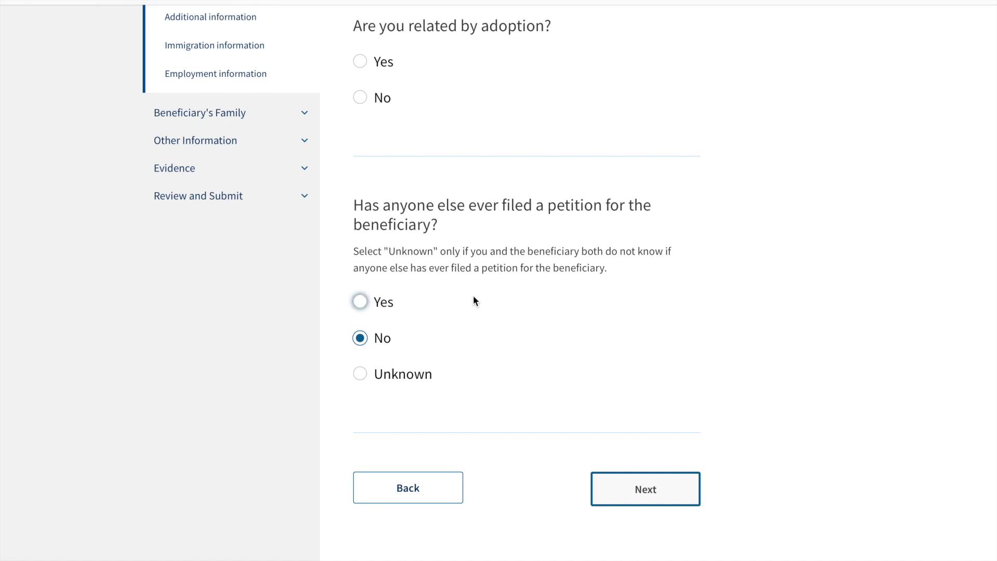
{"action": "scroll", "coordinate": [474, 299], "scroll_direction": "down", "scroll_amount": 1}
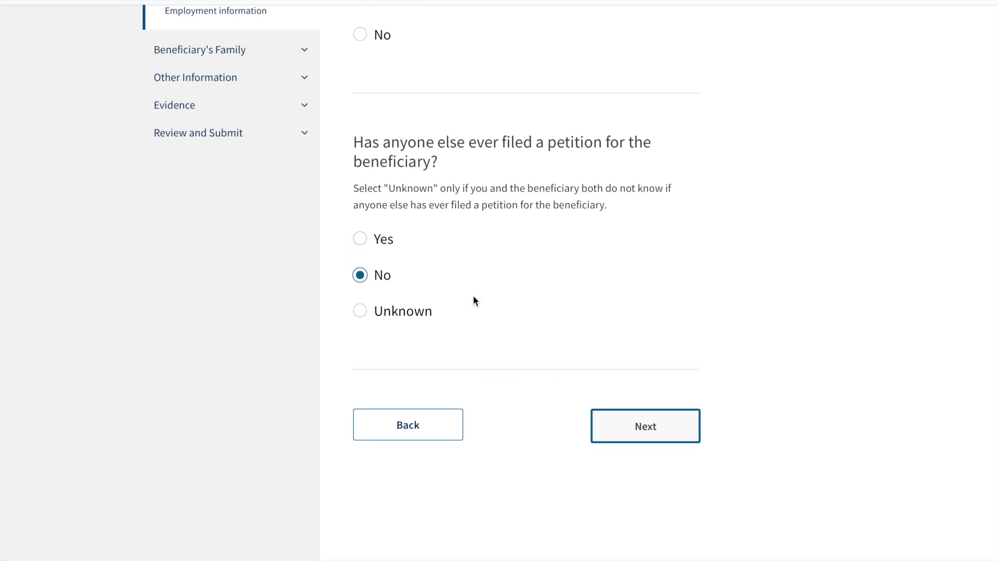
{"action": "left_click", "coordinate": [643, 436]}
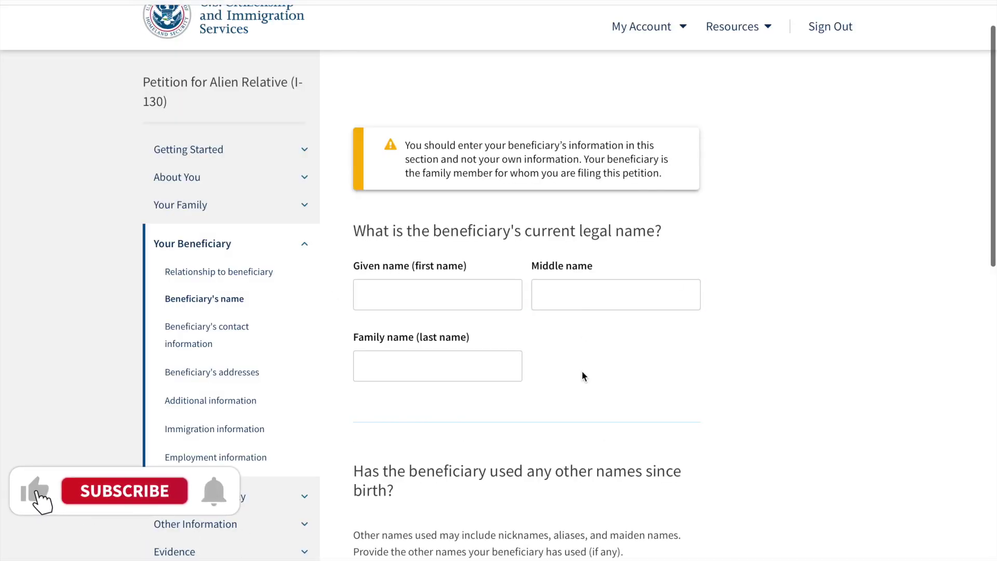
- Enter the beneficiary's given and family names, then their daytime and mobile phone numbers
{"action": "left_click", "coordinate": [442, 295]}
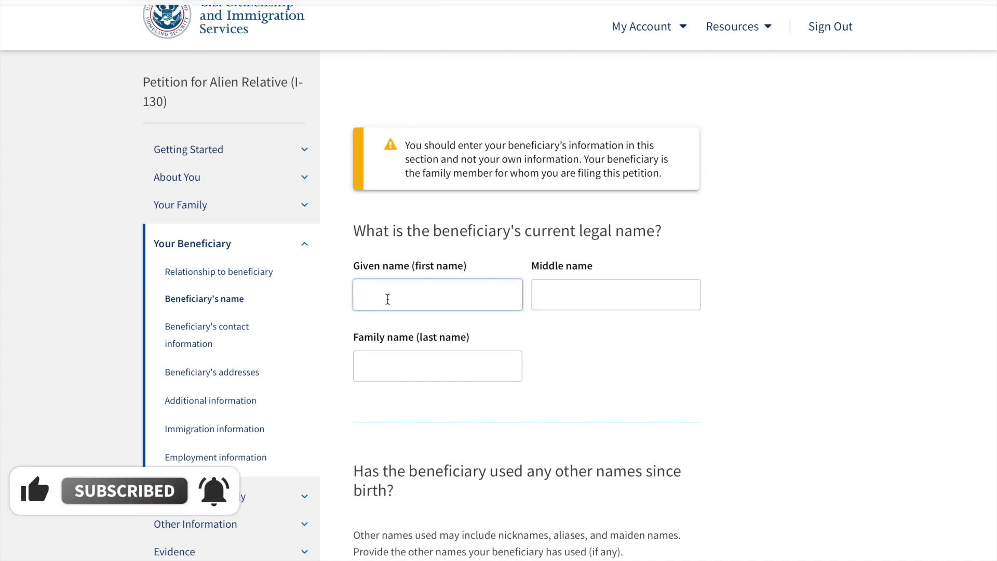
{"action": "left_click", "coordinate": [639, 292]}
{"action": "left_click", "coordinate": [453, 355]}
{"action": "left_click", "coordinate": [436, 299]}
{"action": "left_click", "coordinate": [420, 358]}
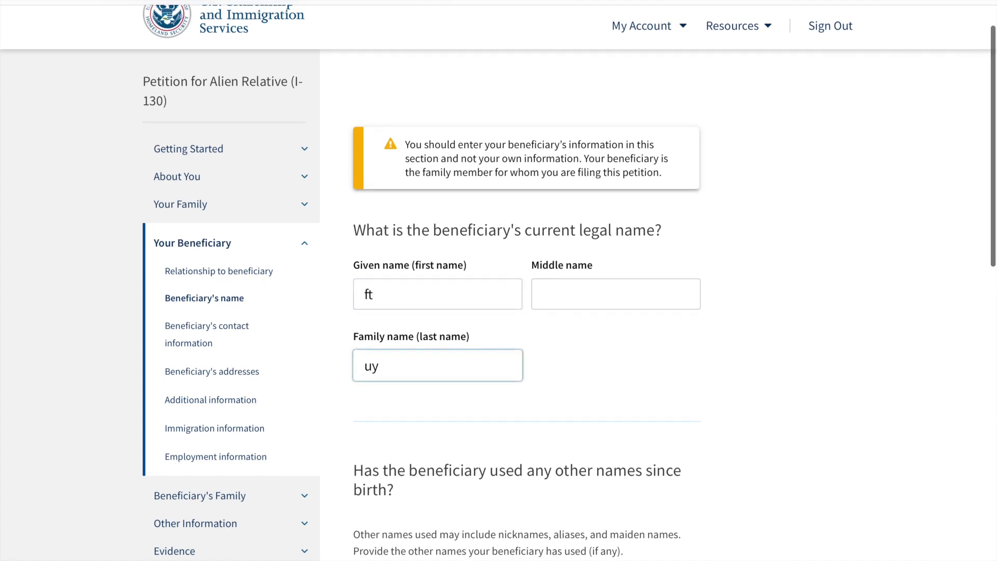
{"action": "scroll", "coordinate": [364, 177], "scroll_direction": "down", "scroll_amount": 7}
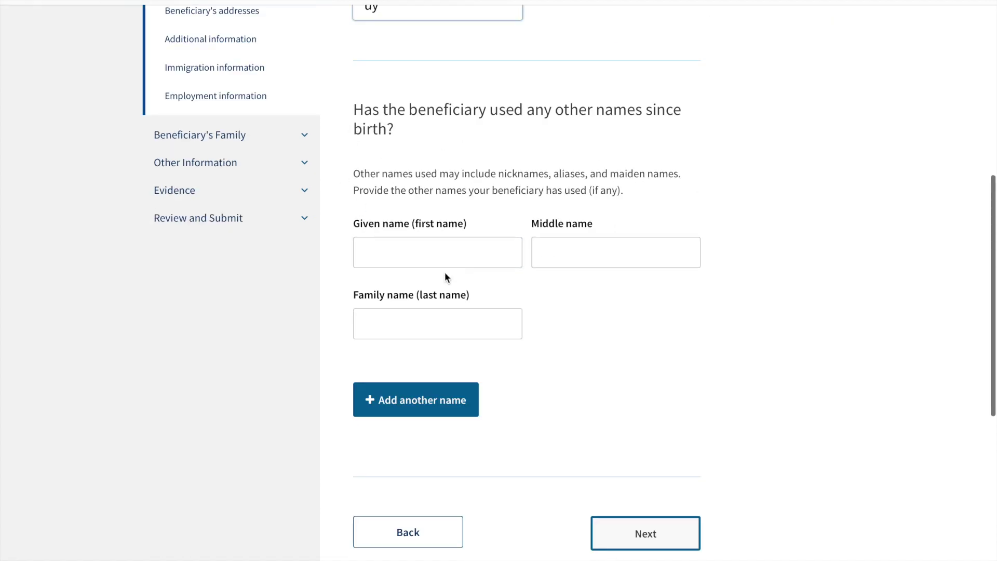
{"action": "left_click", "coordinate": [635, 527]}
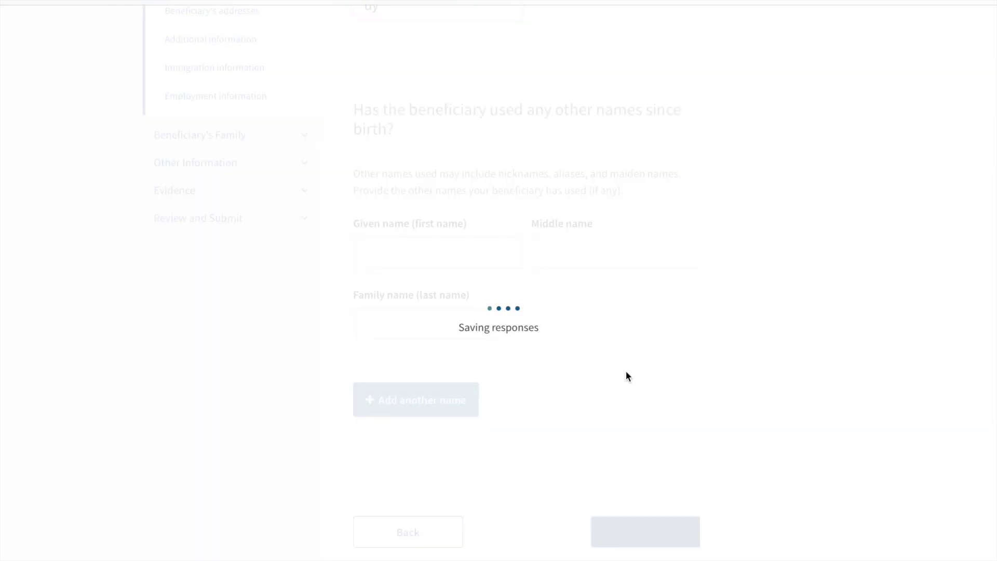
{"action": "left_click", "coordinate": [505, 337]}
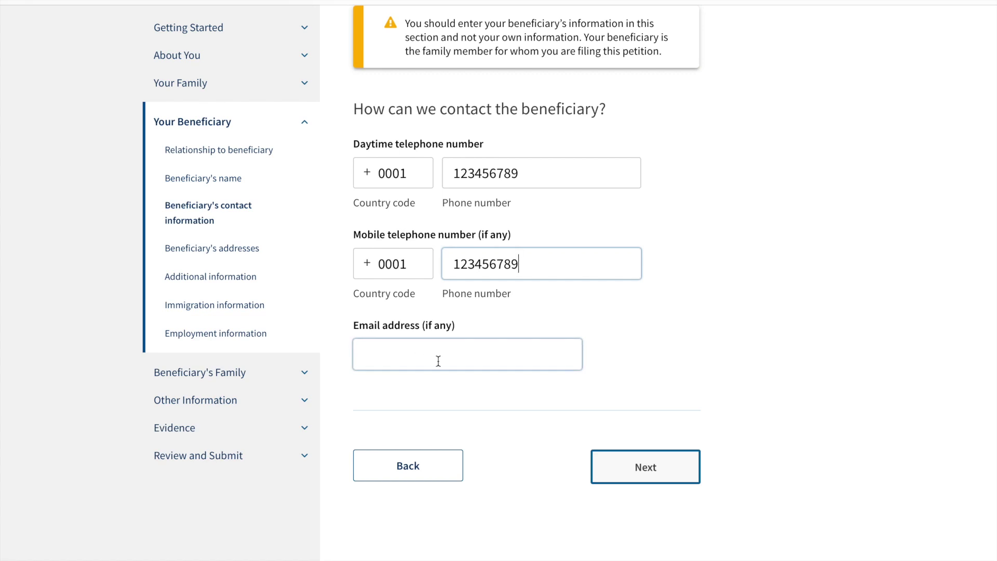
{"action": "left_click", "coordinate": [648, 485]}
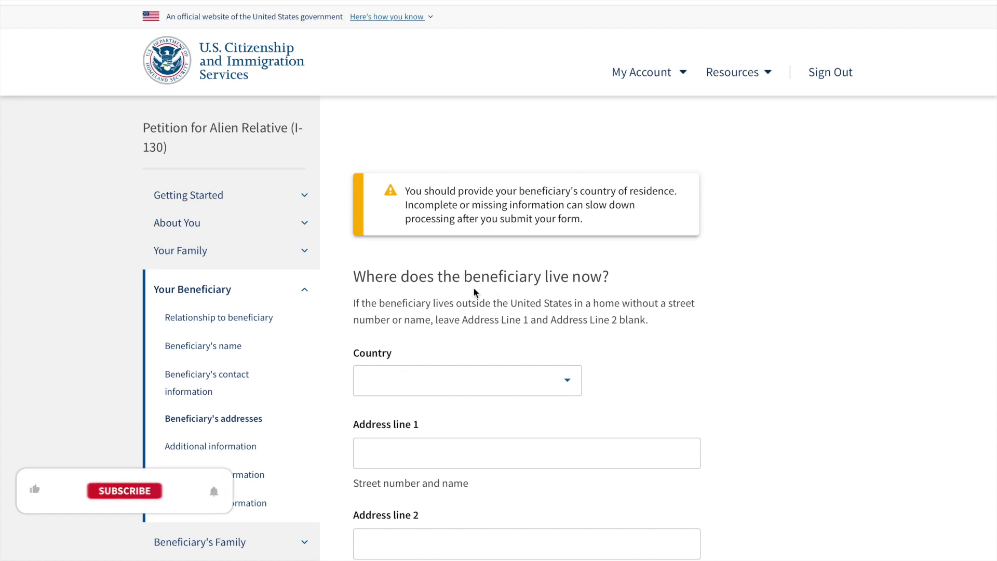
- Enter the beneficiary's current address in Ghana: street line and city Accra
{"action": "left_click", "coordinate": [494, 382]}
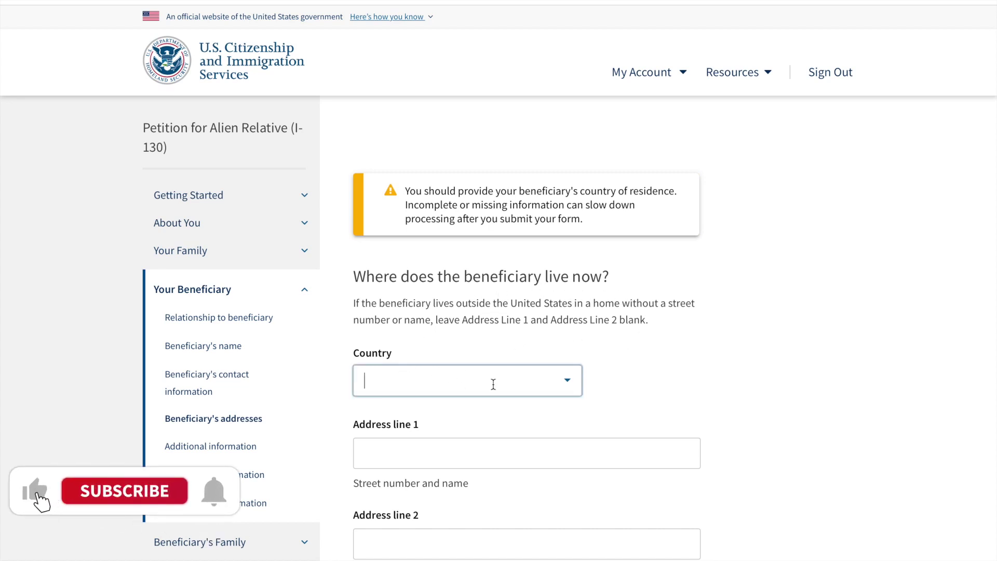
{"action": "type", "text": "gh"}
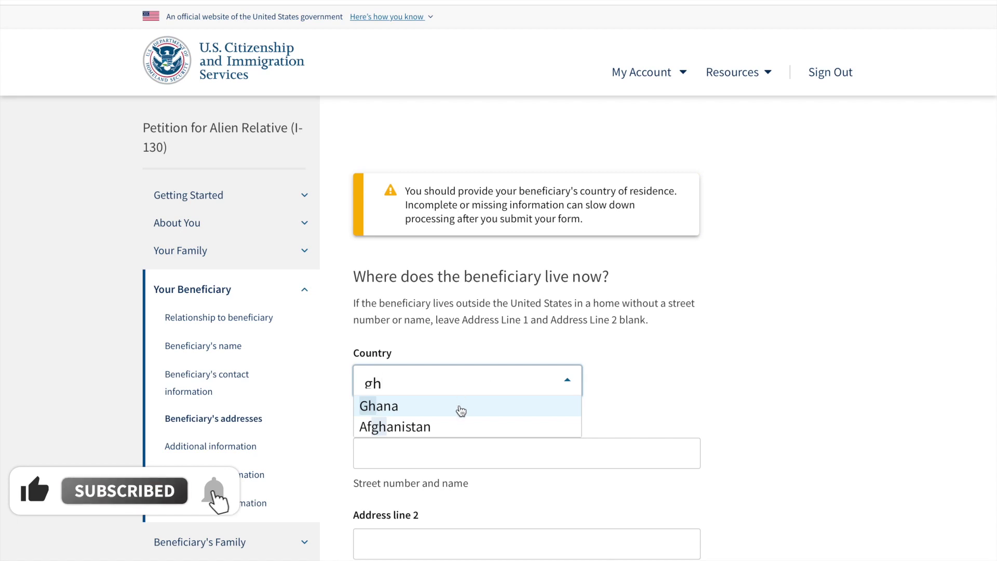
{"action": "left_click", "coordinate": [460, 410]}
{"action": "scroll", "coordinate": [456, 456], "scroll_direction": "down", "scroll_amount": 2}
{"action": "left_click", "coordinate": [425, 363]}
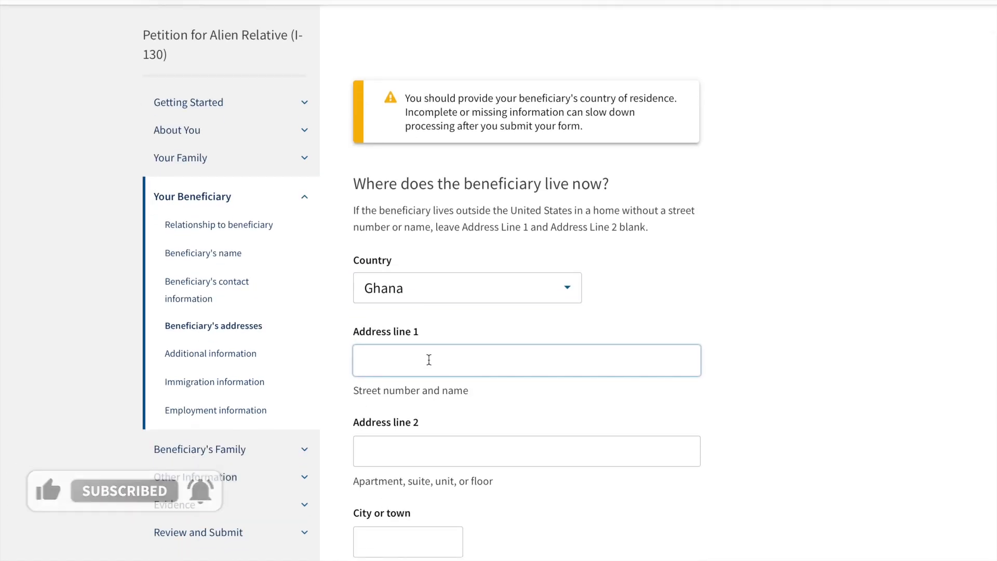
{"action": "type", "text": "123 kojo rd"}
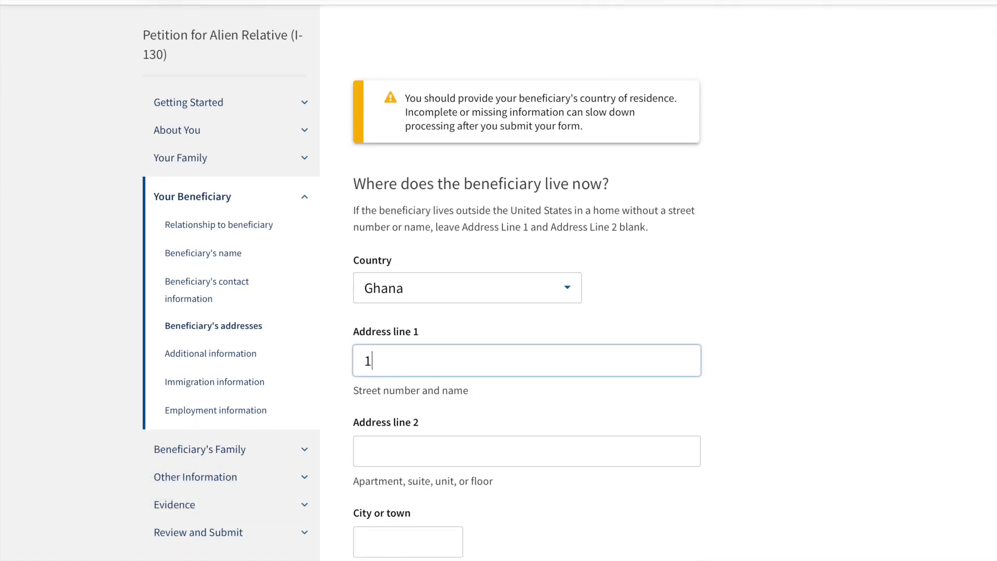
{"action": "scroll", "coordinate": [447, 372], "scroll_direction": "down", "scroll_amount": 3}
{"action": "left_click", "coordinate": [448, 372]}
{"action": "type", "text": "Accra"}
{"action": "scroll", "coordinate": [564, 427], "scroll_direction": "down", "scroll_amount": 3}
{"action": "left_click", "coordinate": [563, 423]}
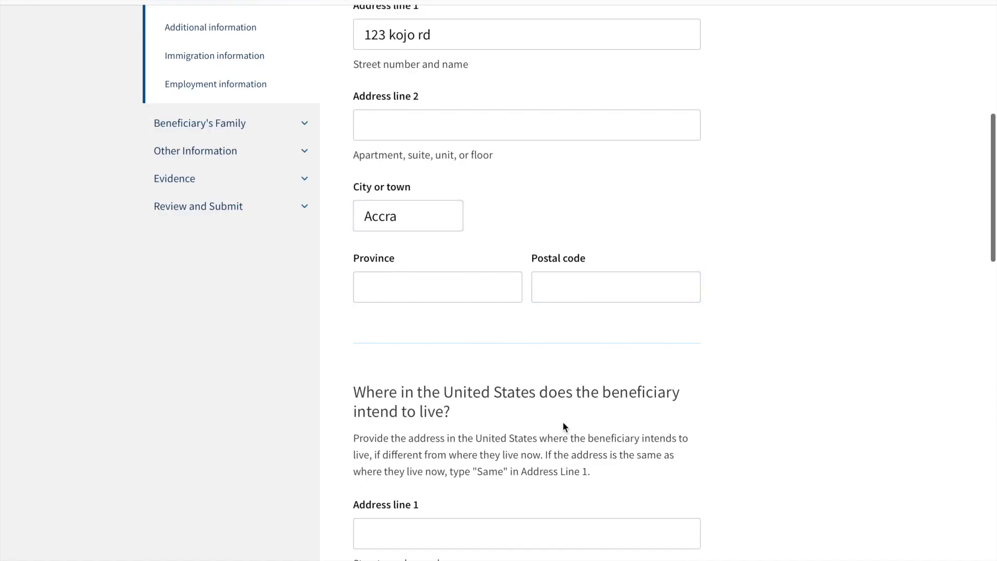
{"action": "scroll", "coordinate": [543, 357], "scroll_direction": "down", "scroll_amount": 2}
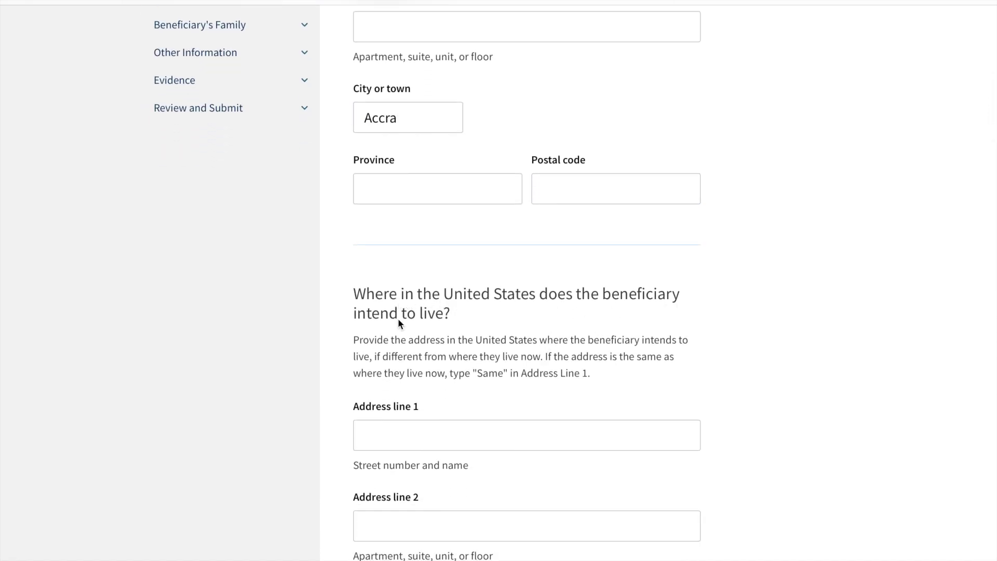
{"action": "scroll", "coordinate": [524, 330], "scroll_direction": "down", "scroll_amount": 2}
- Fill in the intended Virginia address with its street, city and ZIP code
{"action": "left_click", "coordinate": [477, 364]}
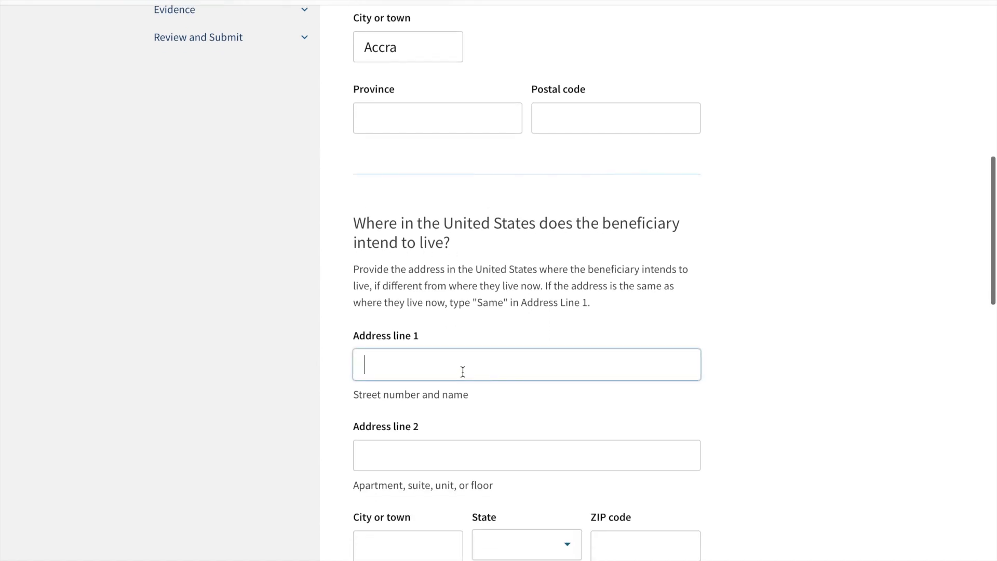
{"action": "type", "text": "123"}
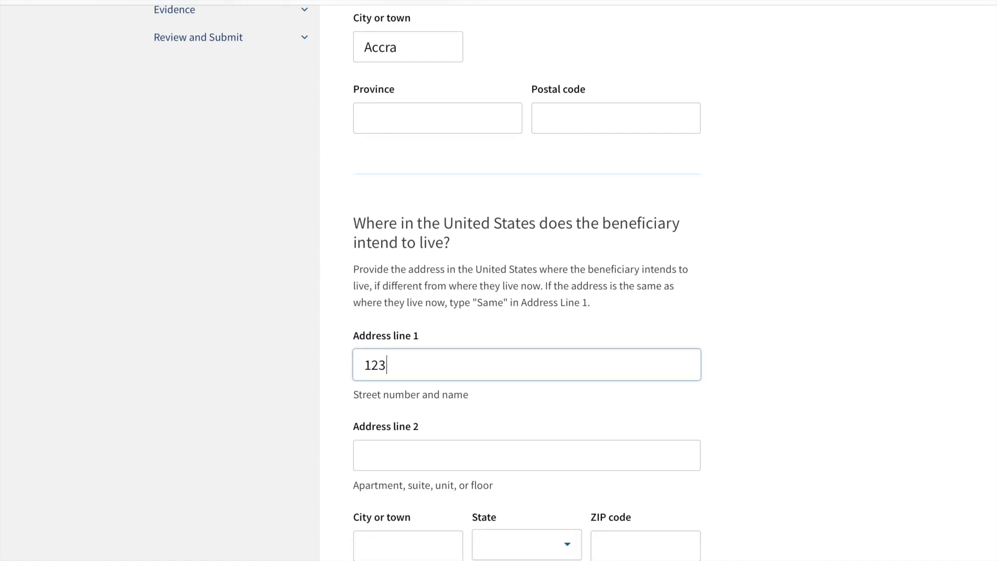
{"action": "type", "text": " redd blvd"}
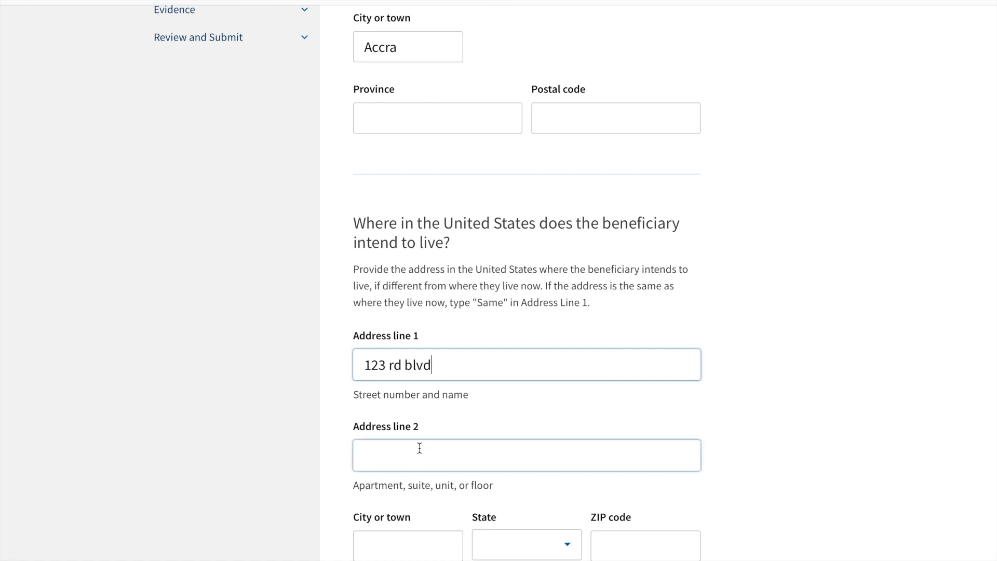
{"action": "left_click", "coordinate": [401, 546]}
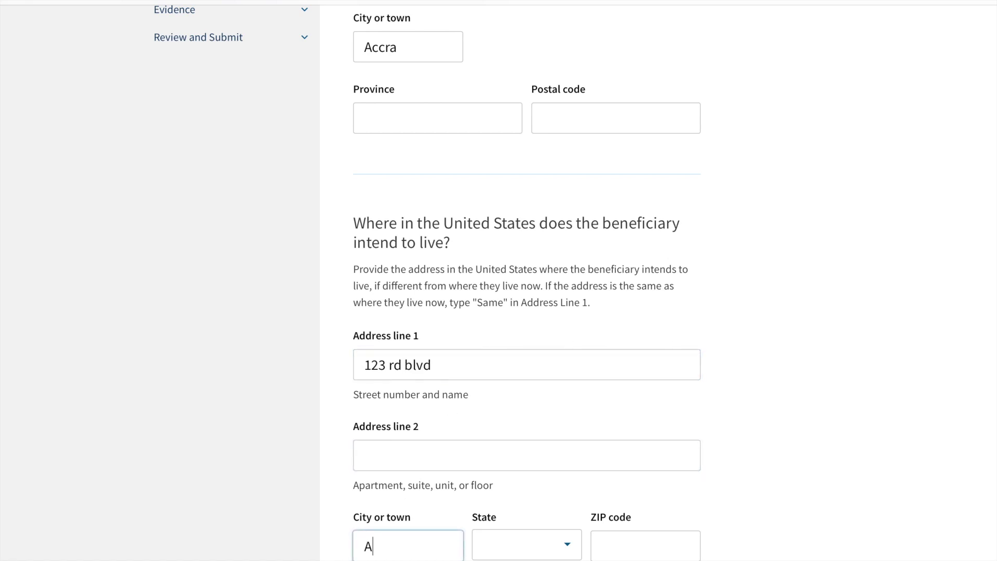
{"action": "type", "text": "Alaxe"}
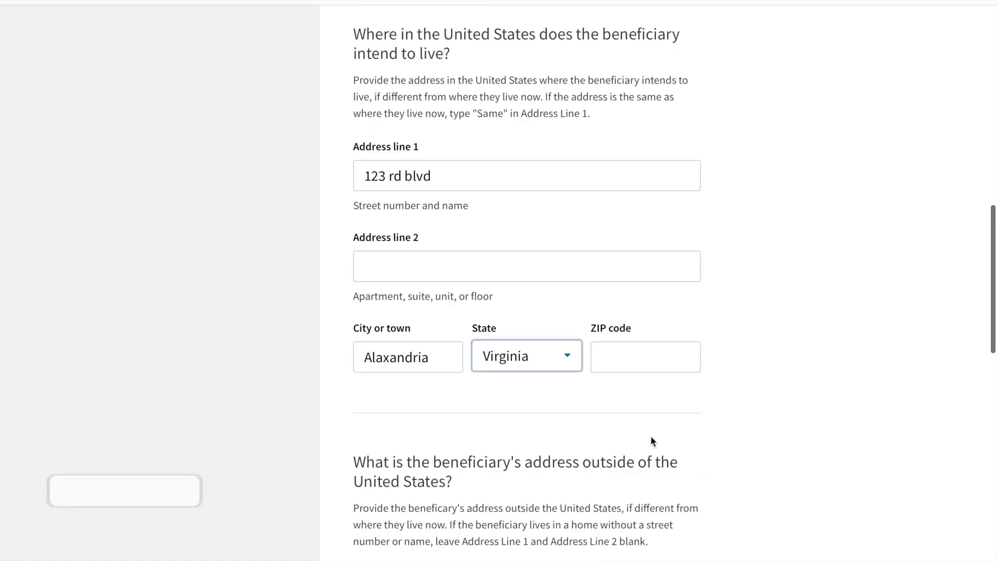
{"action": "left_click", "coordinate": [651, 370]}
{"action": "type", "text": "22310"}
{"action": "scroll", "coordinate": [651, 364], "scroll_direction": "down", "scroll_amount": 5}
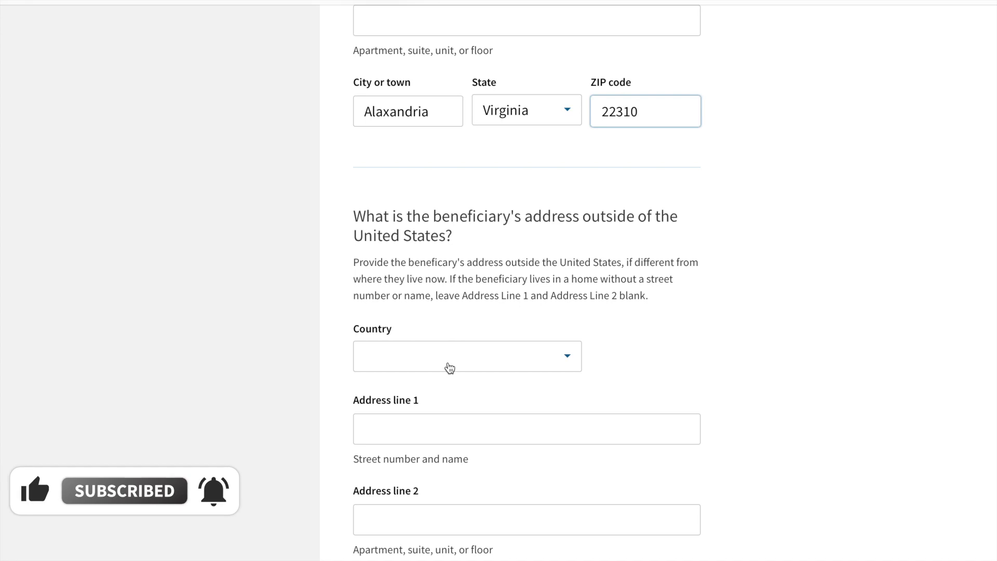
{"action": "scroll", "coordinate": [445, 363], "scroll_direction": "up", "scroll_amount": 6}
{"action": "scroll", "coordinate": [486, 178], "scroll_direction": "up", "scroll_amount": 3}
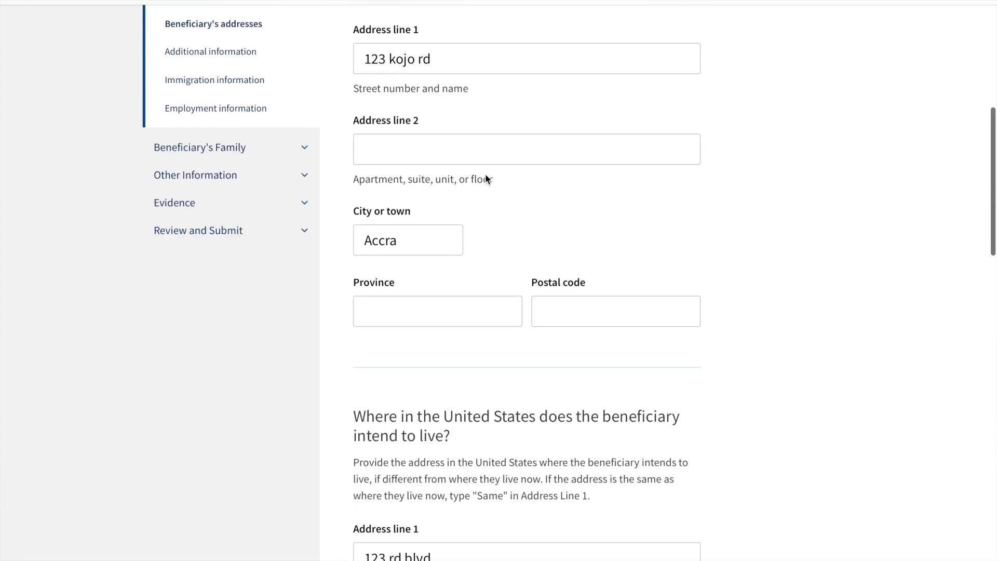
{"action": "scroll", "coordinate": [475, 238], "scroll_direction": "down", "scroll_amount": 1}
{"action": "scroll", "coordinate": [475, 235], "scroll_direction": "down", "scroll_amount": 15}
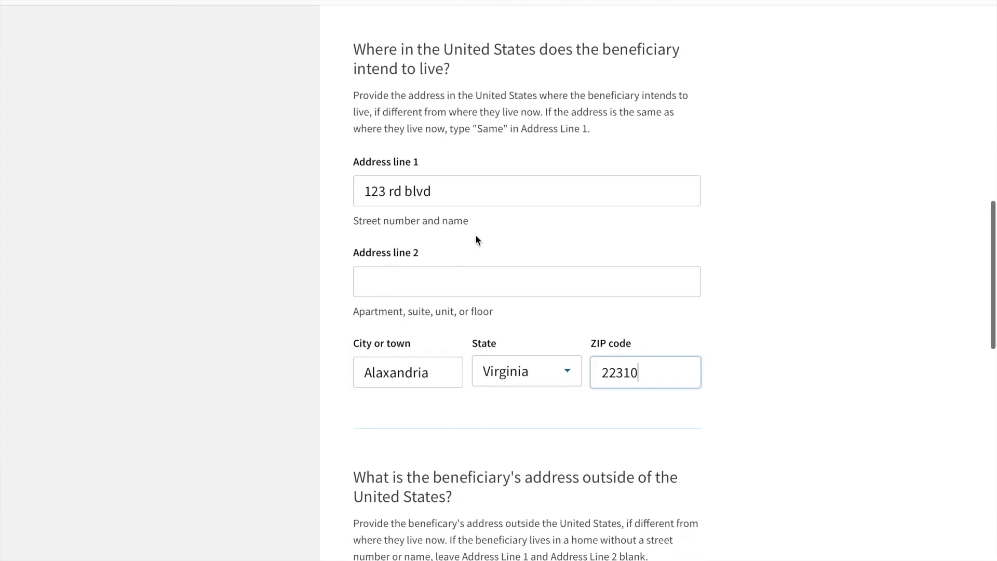
- Add the beneficiary's address outside the US: country Ghana, street line, city Accra
{"action": "left_click", "coordinate": [471, 260]}
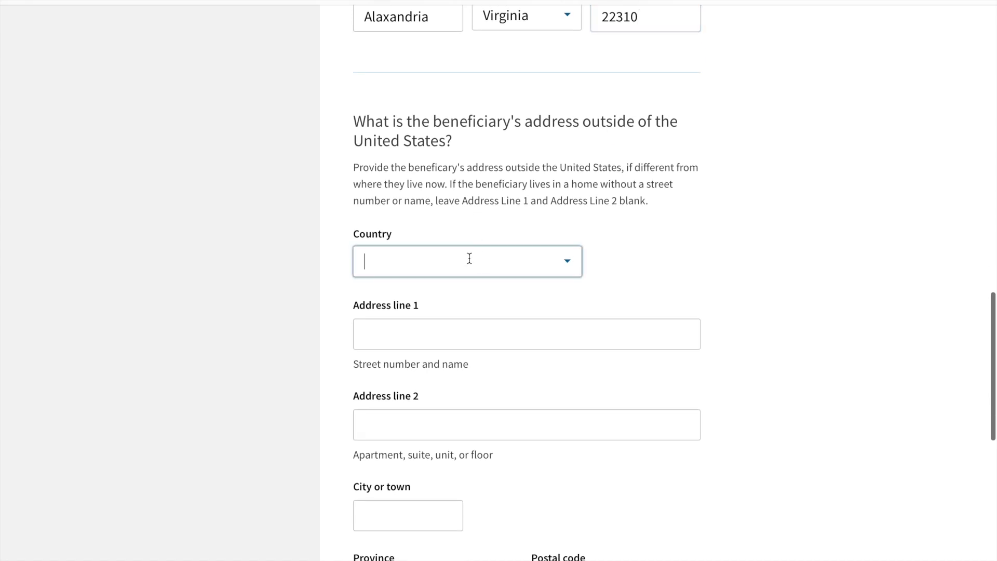
{"action": "type", "text": "gh"}
{"action": "left_click", "coordinate": [448, 295]}
{"action": "left_click", "coordinate": [450, 334]}
{"action": "type", "text": "123 koj"}
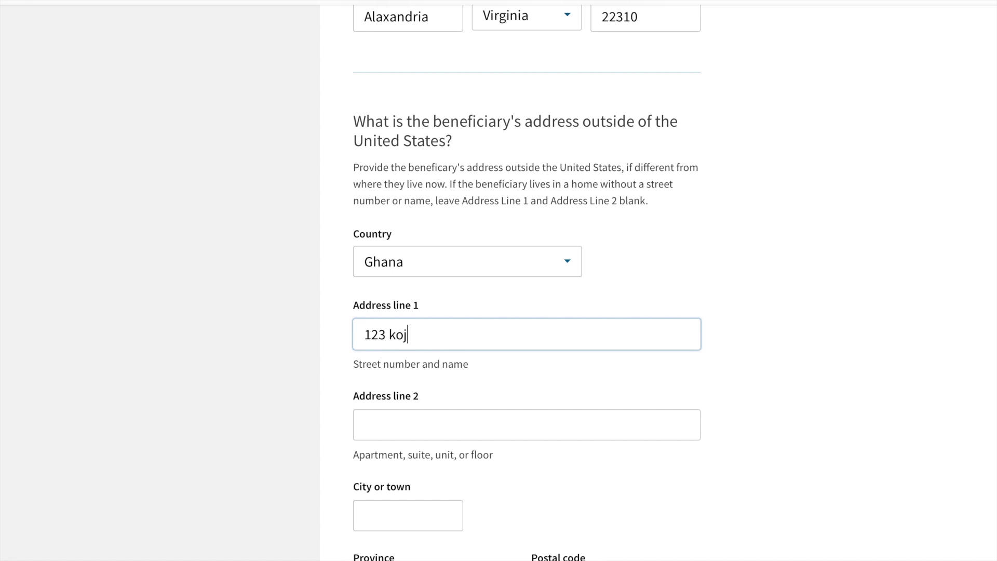
{"action": "type", "text": "i"}
{"action": "key", "text": "BackSpace"}
{"action": "type", "text": "o rd"}
{"action": "left_click", "coordinate": [408, 515]}
{"action": "type", "text": "Accra"}
{"action": "scroll", "coordinate": [642, 421], "scroll_direction": "down", "scroll_amount": 2}
- Mark the beneficiary as having no A-Number, USCIS Online Account Number or Social Security number
{"action": "left_click", "coordinate": [642, 422]}
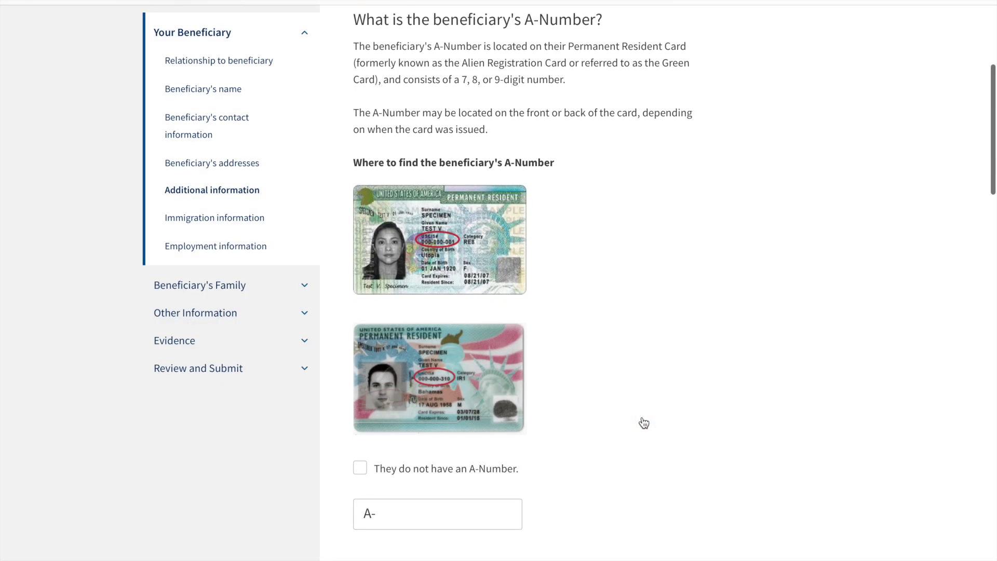
{"action": "scroll", "coordinate": [644, 422], "scroll_direction": "down", "scroll_amount": 4}
{"action": "left_click", "coordinate": [477, 323]}
{"action": "key", "text": "shift+Tab"}
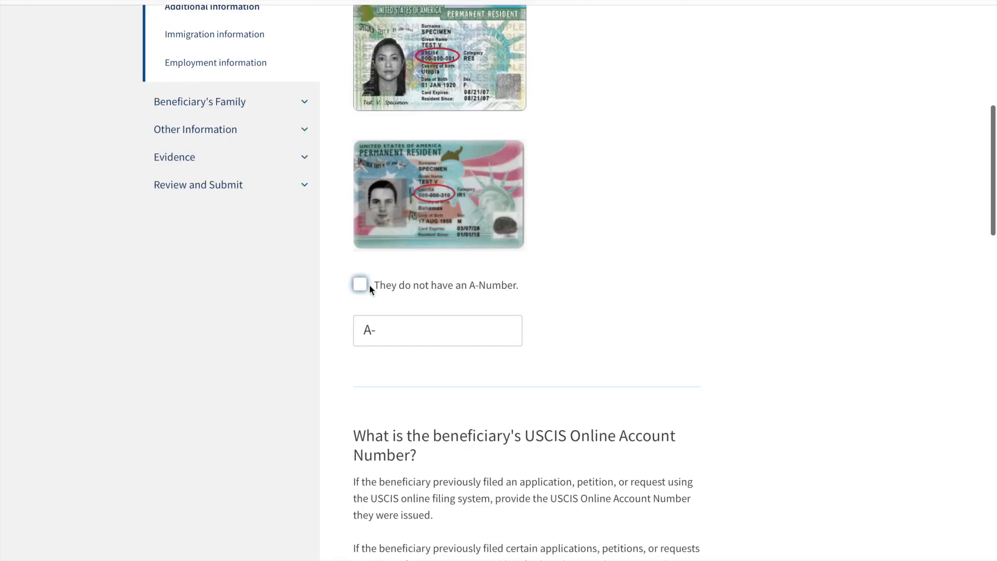
{"action": "left_click", "coordinate": [361, 286]}
{"action": "scroll", "coordinate": [562, 343], "scroll_direction": "down", "scroll_amount": 4}
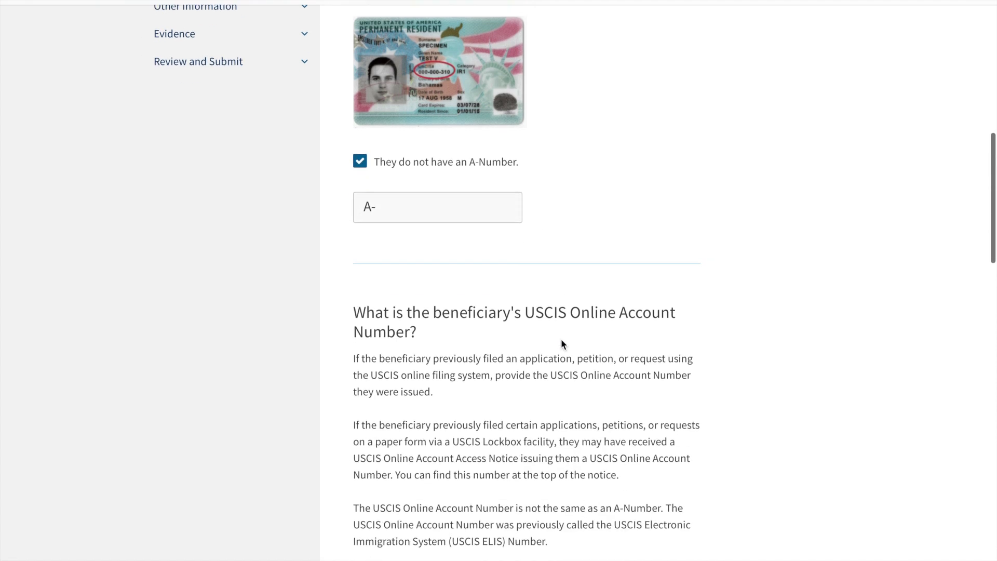
{"action": "scroll", "coordinate": [561, 338], "scroll_direction": "down", "scroll_amount": 5}
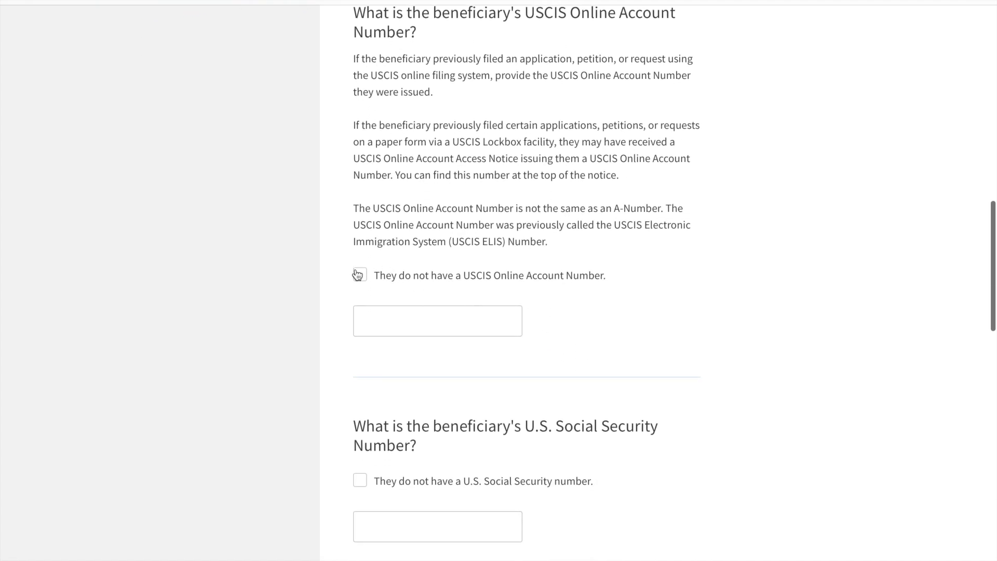
{"action": "left_click", "coordinate": [360, 275]}
{"action": "scroll", "coordinate": [591, 347], "scroll_direction": "down", "scroll_amount": 2}
{"action": "left_click", "coordinate": [360, 384]}
{"action": "scroll", "coordinate": [574, 416], "scroll_direction": "down", "scroll_amount": 7}
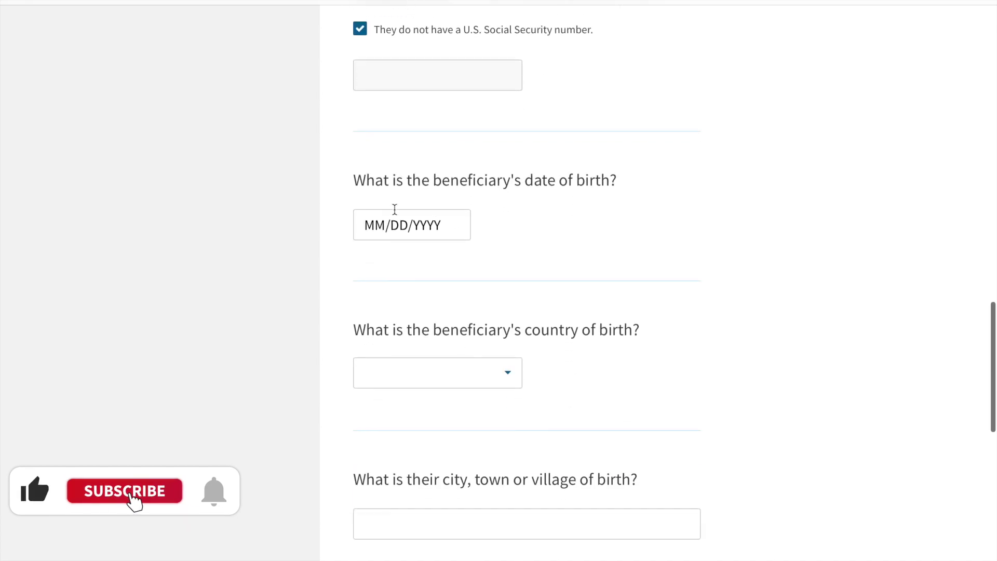
{"action": "left_click", "coordinate": [410, 225]}
{"action": "type", "text": "01/04/2000"}
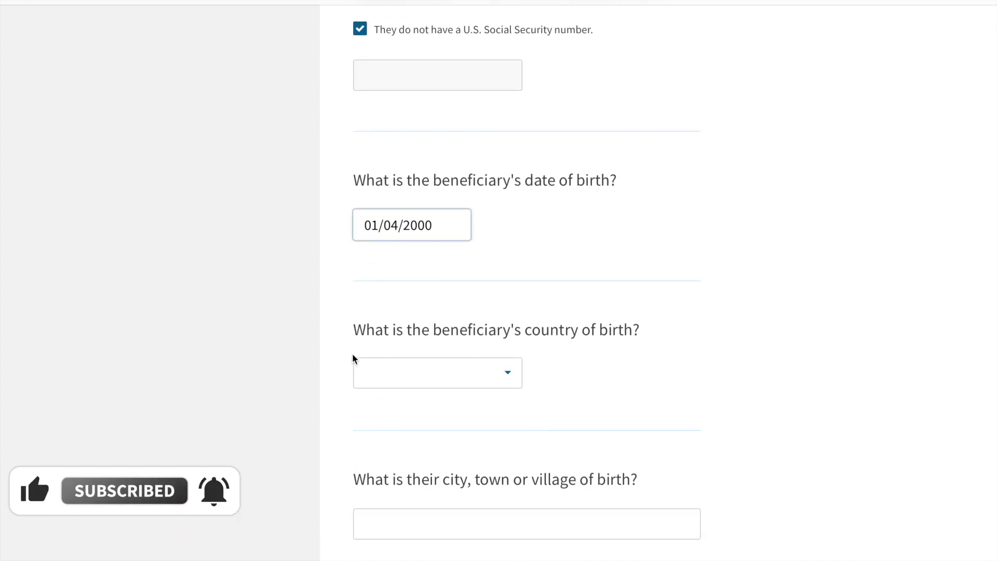
{"action": "left_click", "coordinate": [410, 366]}
{"action": "type", "text": "gh"}
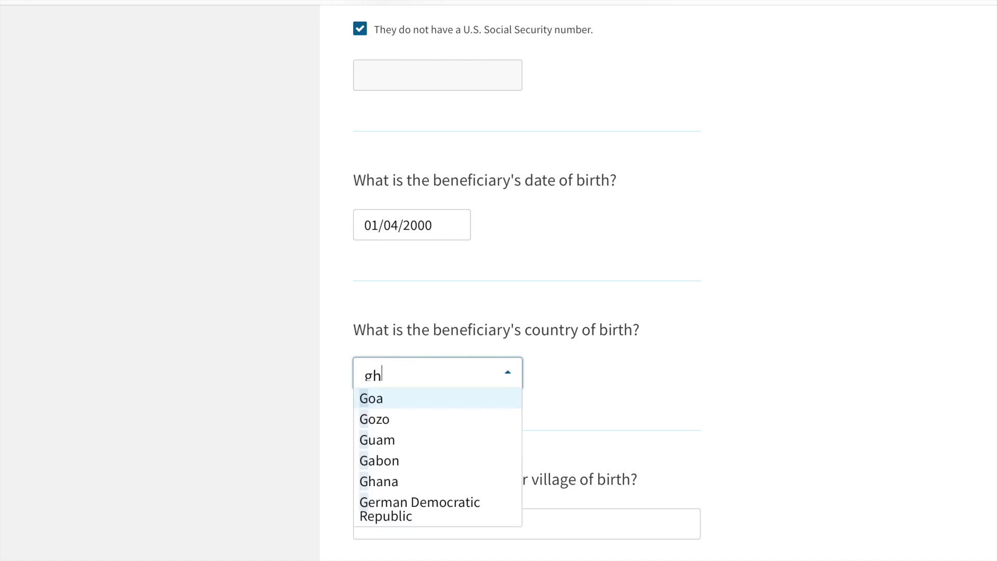
{"action": "key", "text": "Return"}
{"action": "scroll", "coordinate": [454, 361], "scroll_direction": "down", "scroll_amount": 3}
{"action": "left_click", "coordinate": [454, 361]}
{"action": "type", "text": "Accra"}
{"action": "scroll", "coordinate": [396, 211], "scroll_direction": "down", "scroll_amount": 5}
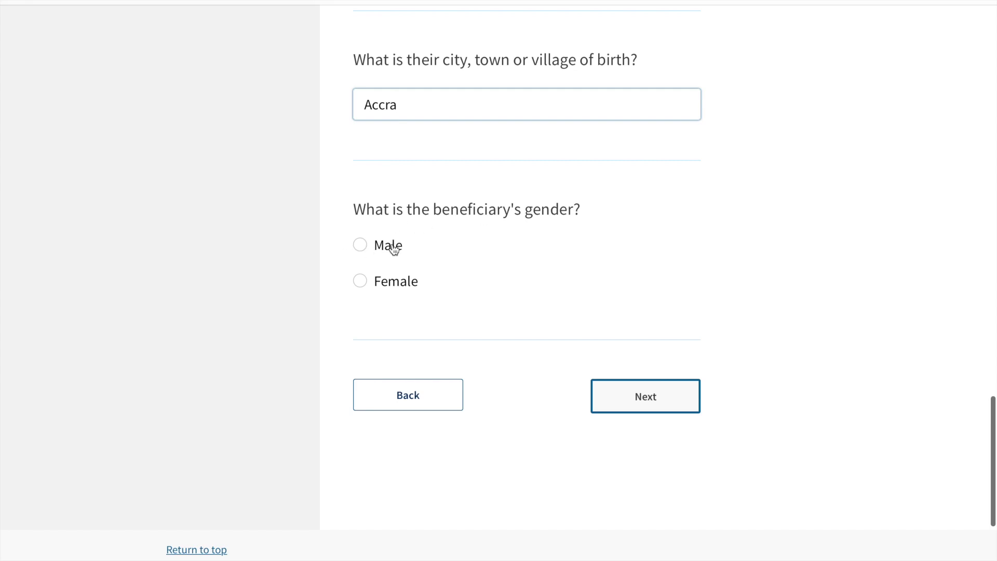
{"action": "left_click", "coordinate": [407, 288]}
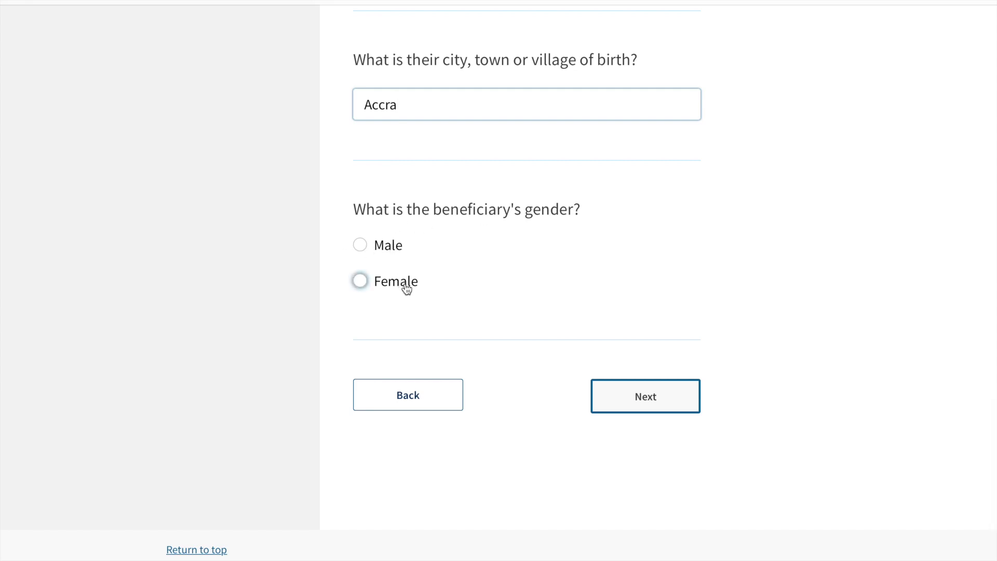
{"action": "left_click", "coordinate": [367, 240]}
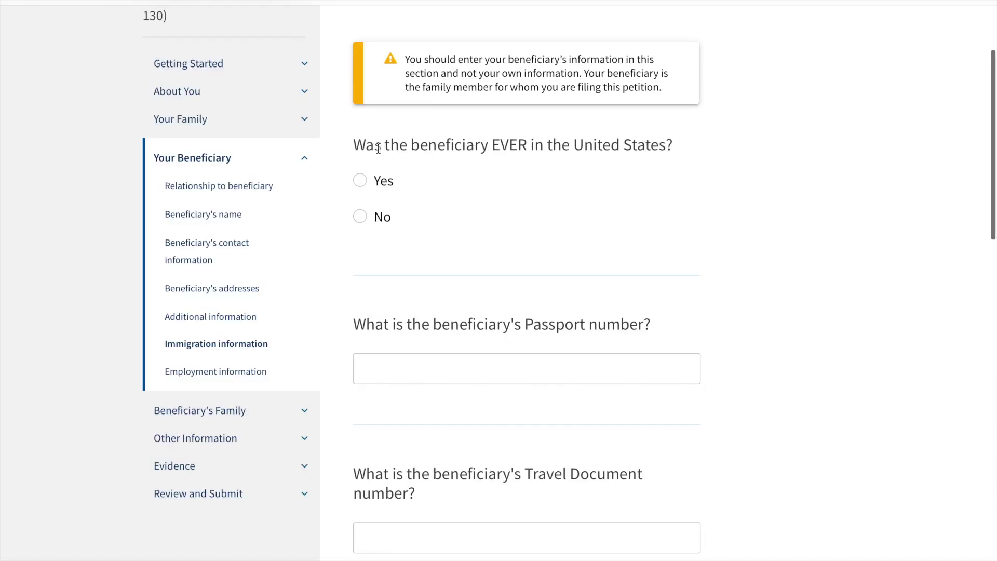
- Answer No to ever being in the US and enter the passport and travel document numbers
{"action": "left_click", "coordinate": [363, 220]}
{"action": "scroll", "coordinate": [552, 282], "scroll_direction": "down", "scroll_amount": 1}
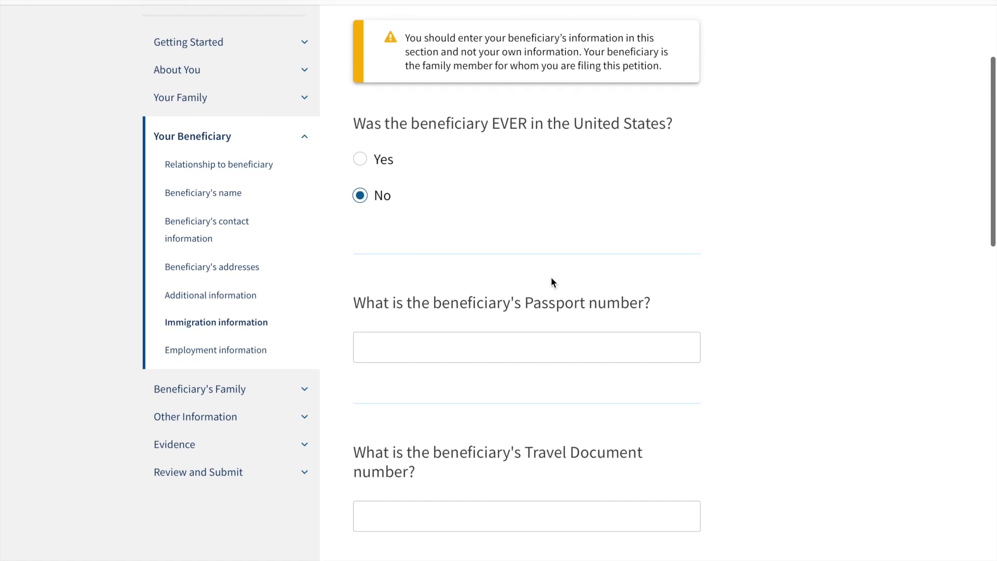
{"action": "key", "text": "Tab"}
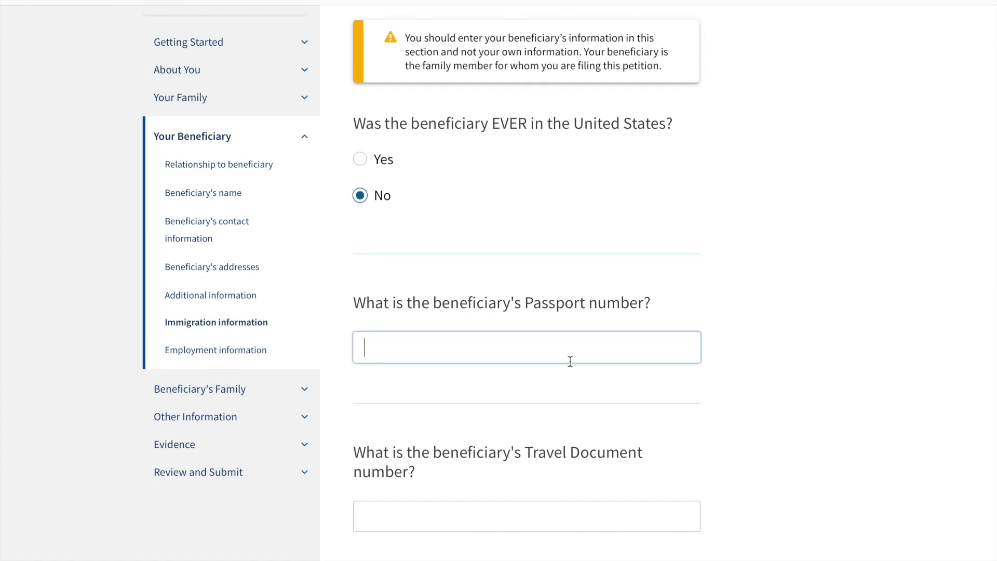
{"action": "type", "text": "g1234567"}
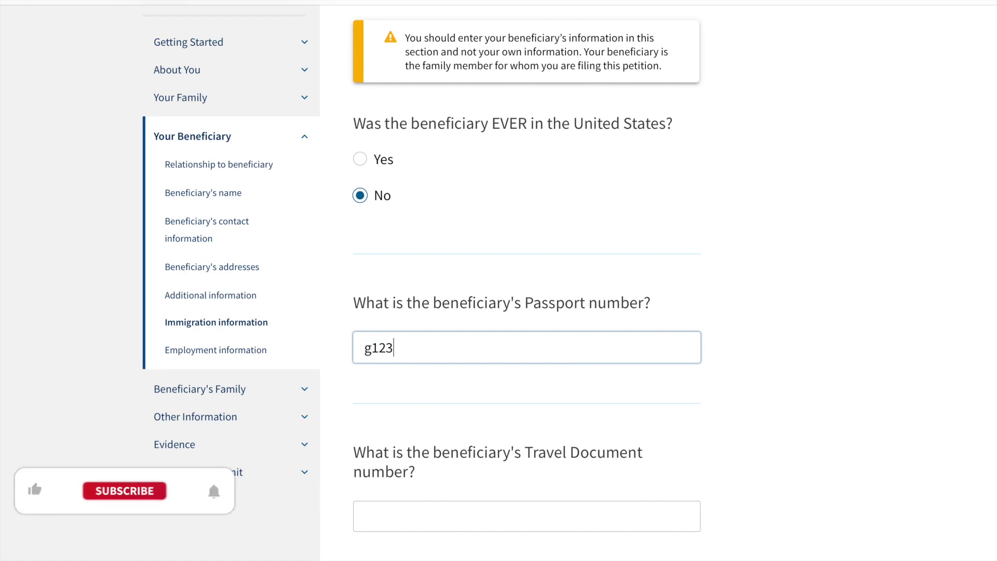
{"action": "left_click", "coordinate": [464, 516]}
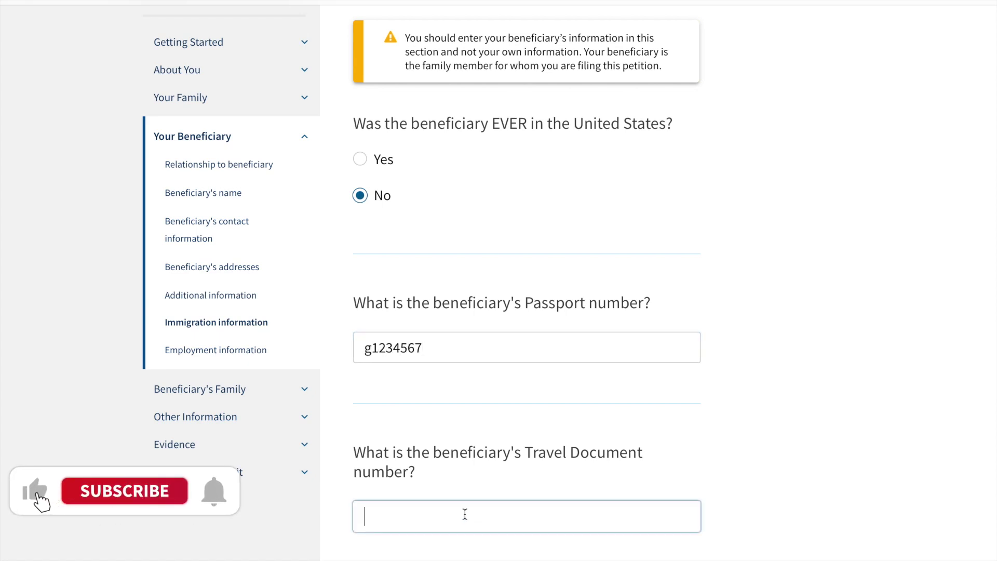
{"action": "type", "text": "g1"}
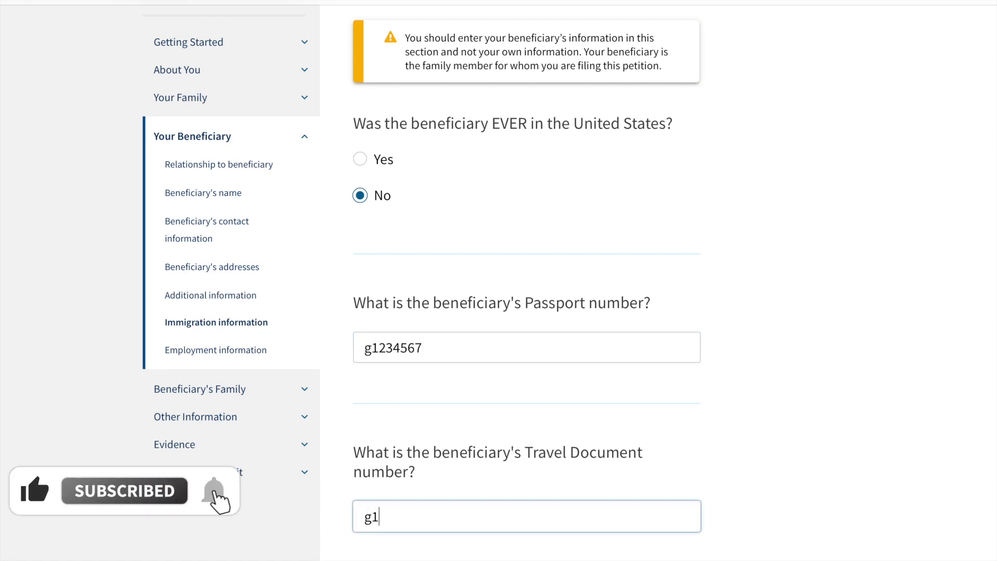
{"action": "type", "text": "234567"}
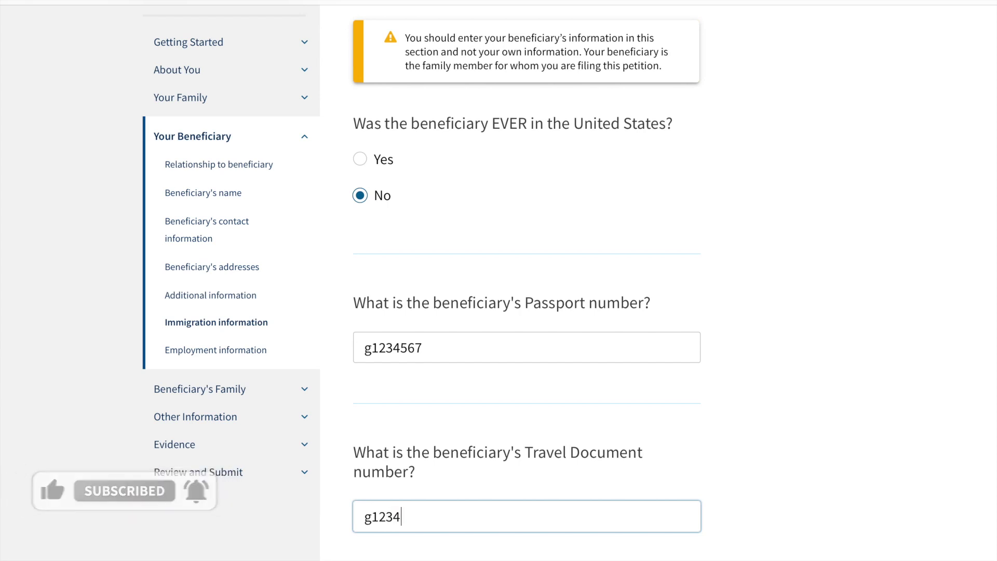
{"action": "scroll", "coordinate": [378, 361], "scroll_direction": "down", "scroll_amount": 7}
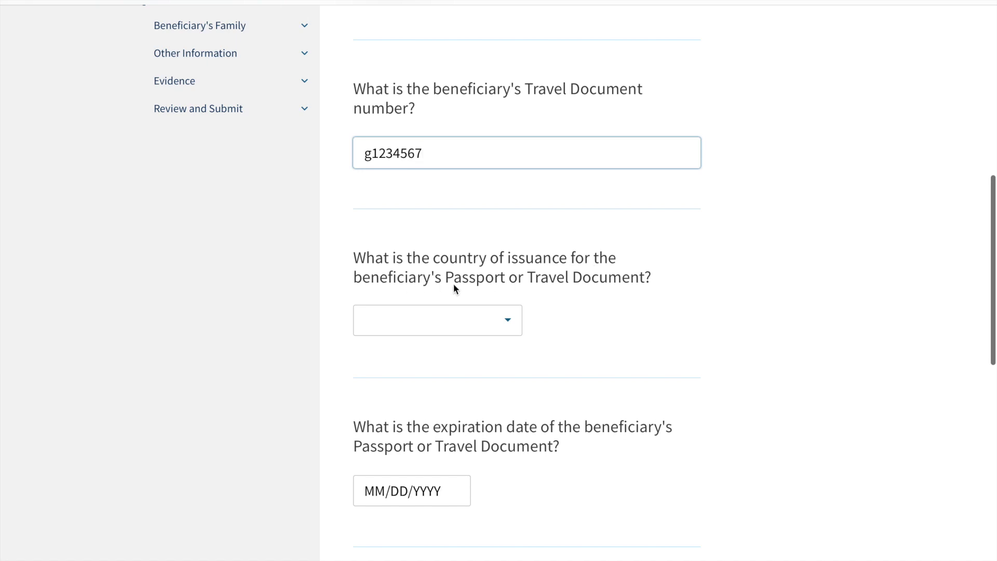
- Set Ghana as issuing country, expiry 02/02/2025, and answer No to immigration proceedings
{"action": "left_click", "coordinate": [460, 321]}
{"action": "type", "text": "gh"}
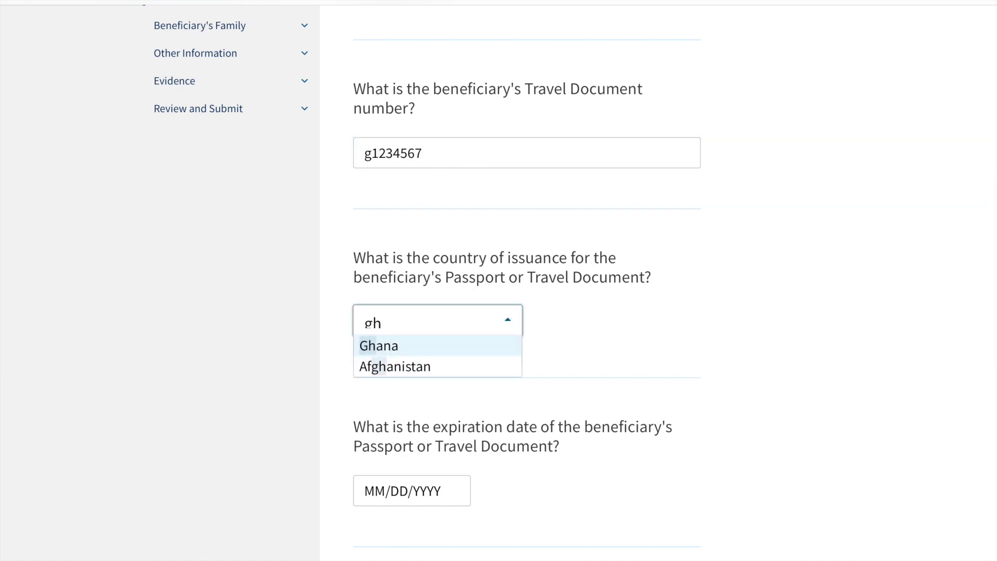
{"action": "key", "text": "Return"}
{"action": "left_click", "coordinate": [372, 488]}
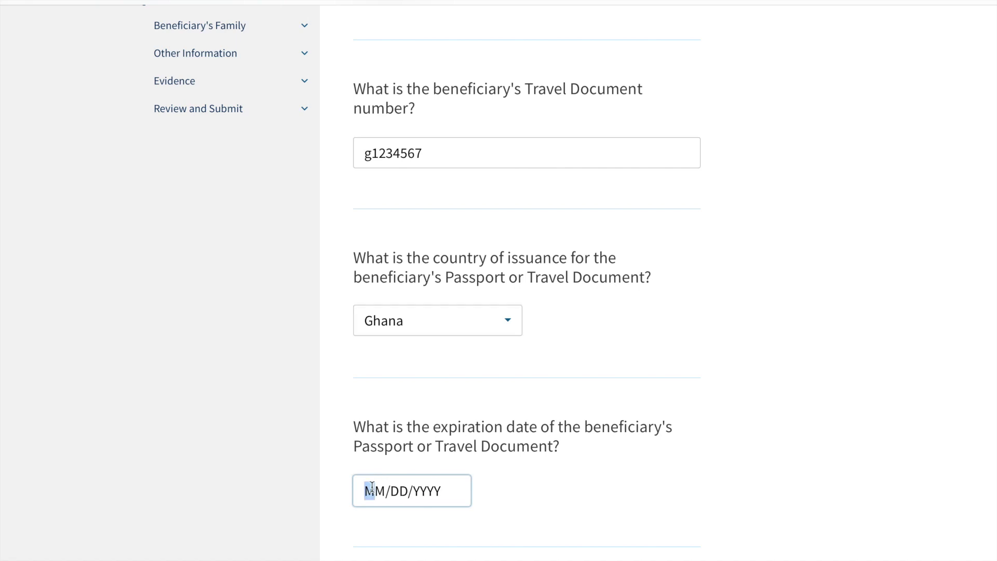
{"action": "type", "text": "01"}
{"action": "type", "text": "022025"}
{"action": "scroll", "coordinate": [403, 376], "scroll_direction": "down", "scroll_amount": 5}
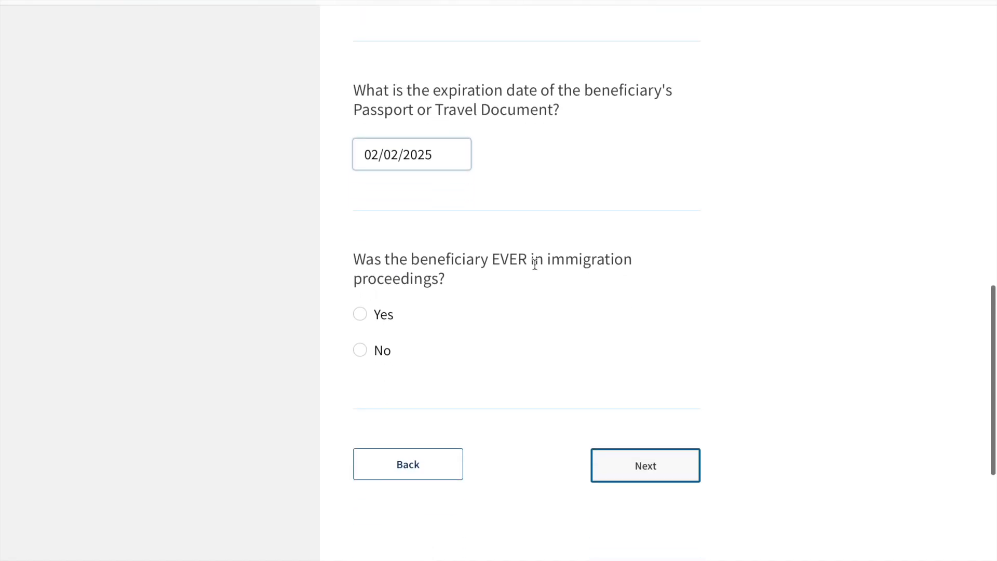
{"action": "left_click", "coordinate": [361, 350]}
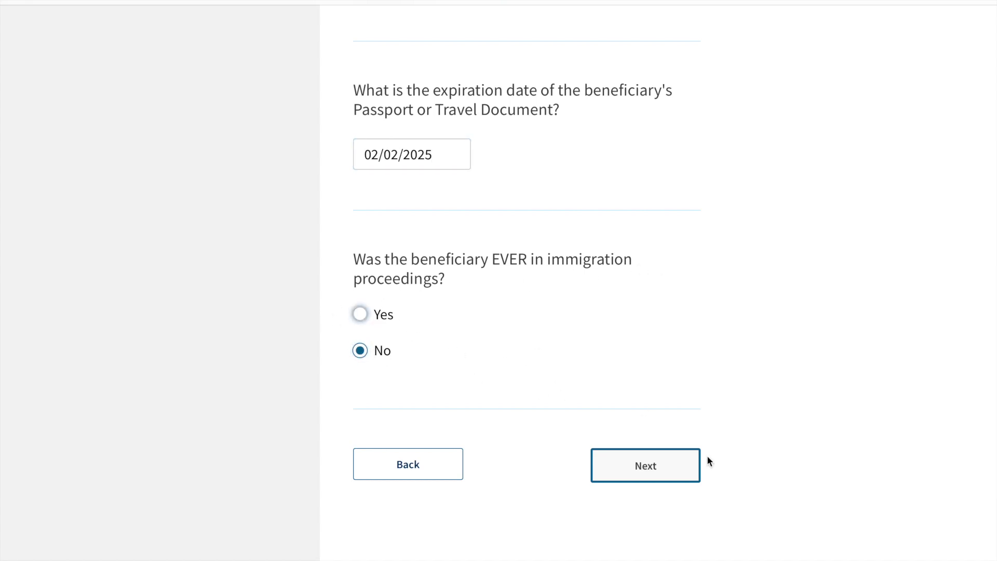
{"action": "left_click", "coordinate": [647, 487]}
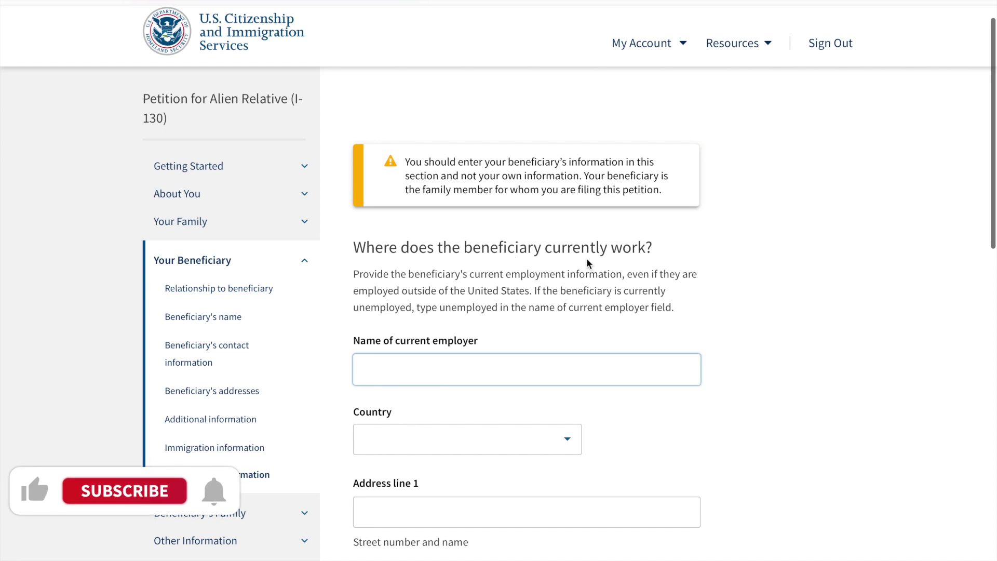
- Enter 'unemployed' as the beneficiary's current employer and leave the employment page
{"action": "scroll", "coordinate": [521, 336], "scroll_direction": "down", "scroll_amount": 3}
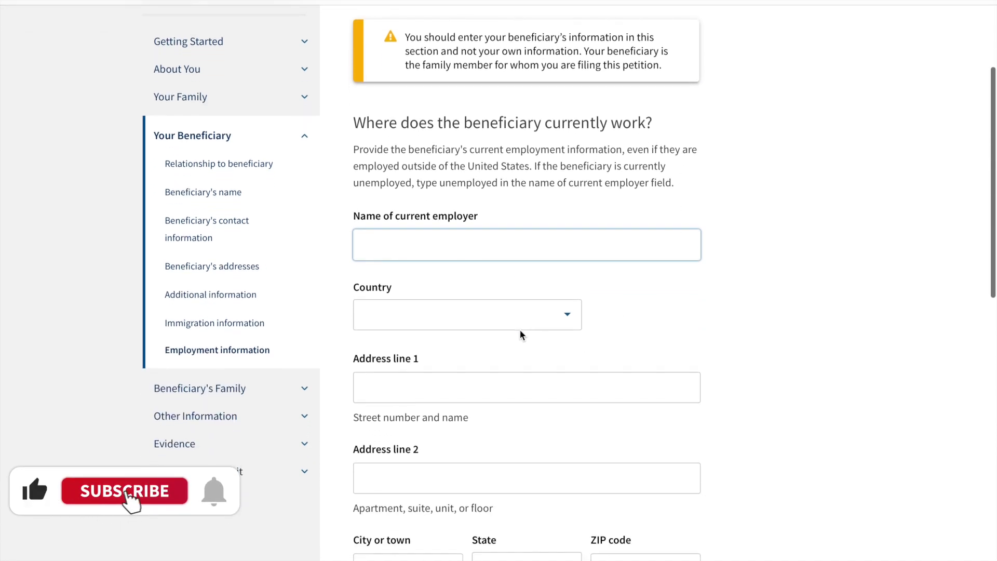
{"action": "left_click", "coordinate": [361, 241]}
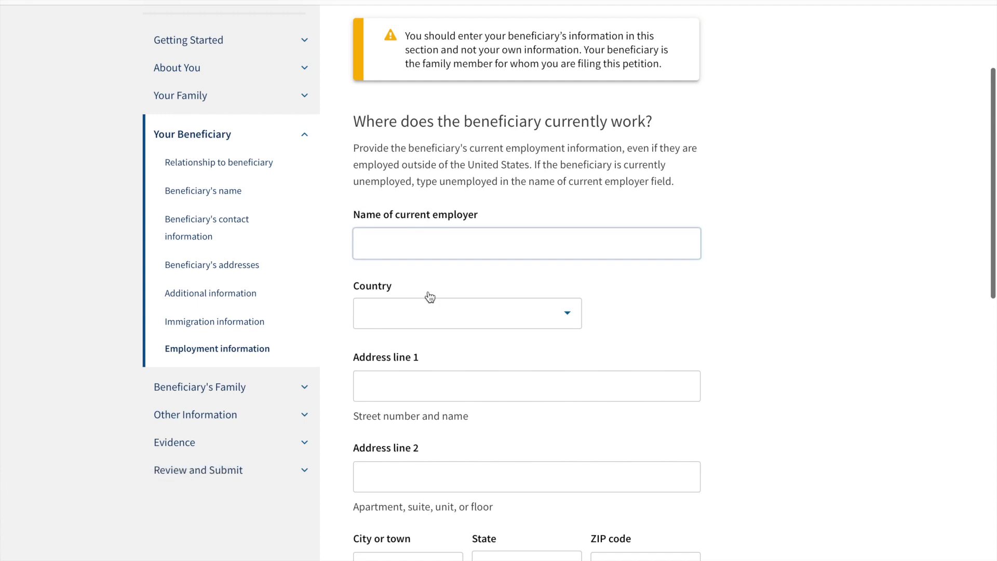
{"action": "left_click", "coordinate": [492, 231]}
{"action": "type", "text": "u"}
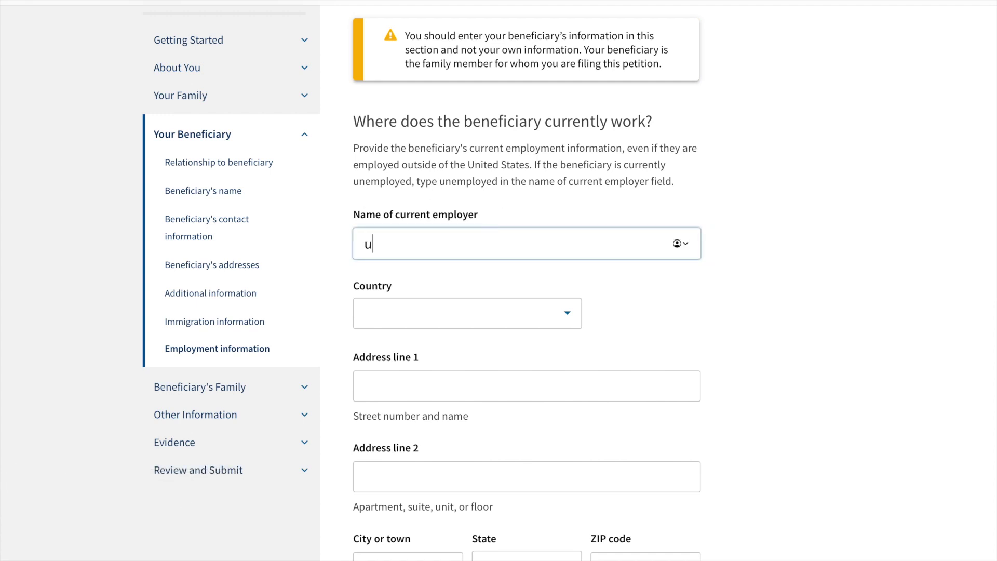
{"action": "type", "text": "nemployed"}
{"action": "scroll", "coordinate": [684, 288], "scroll_direction": "down", "scroll_amount": 3}
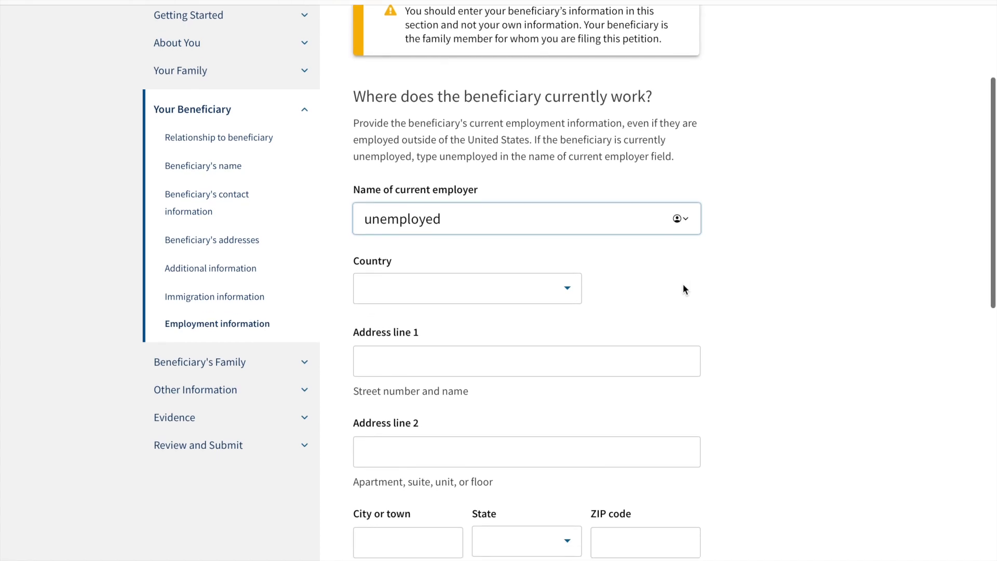
{"action": "scroll", "coordinate": [683, 288], "scroll_direction": "down", "scroll_amount": 8}
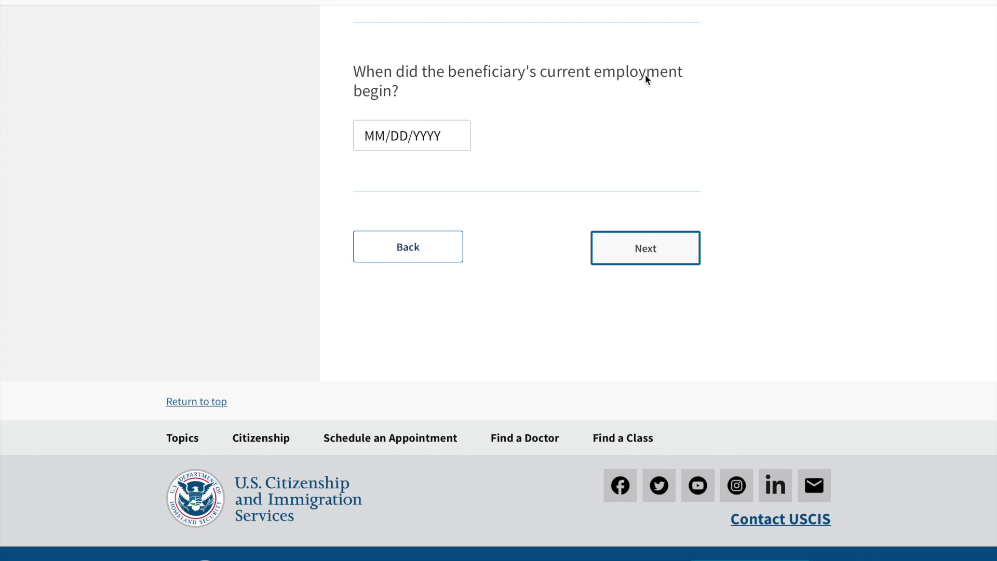
{"action": "left_click", "coordinate": [362, 96]}
{"action": "left_click", "coordinate": [632, 249]}
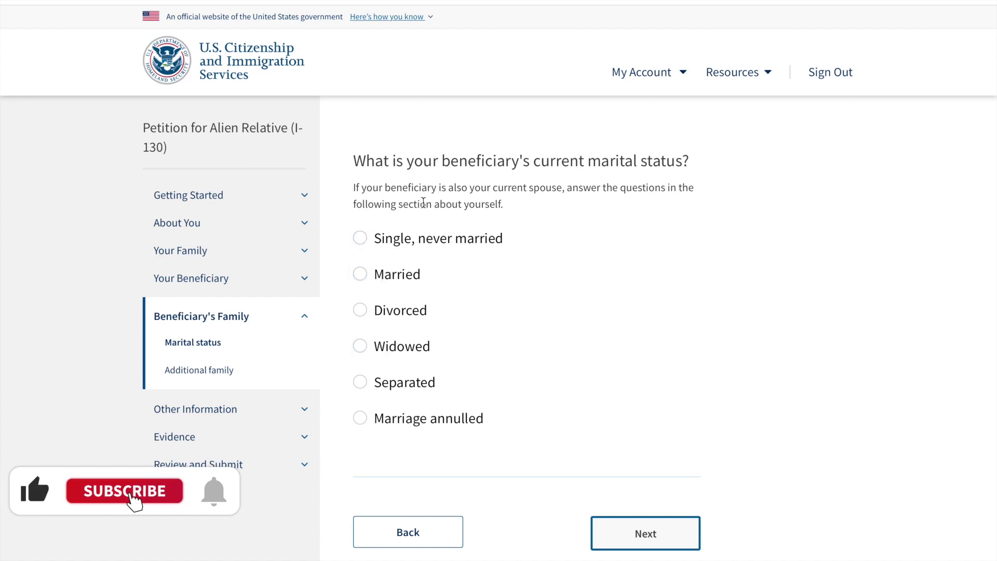
- Mark the beneficiary single, never married, and continue without adding family members
{"action": "left_click", "coordinate": [363, 239]}
{"action": "left_click", "coordinate": [649, 525]}
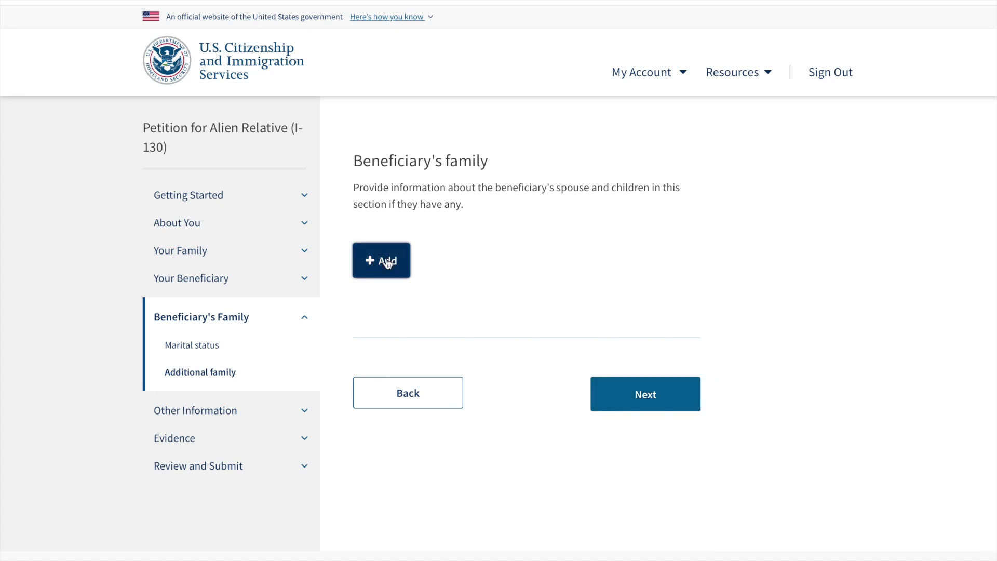
{"action": "left_click", "coordinate": [644, 396]}
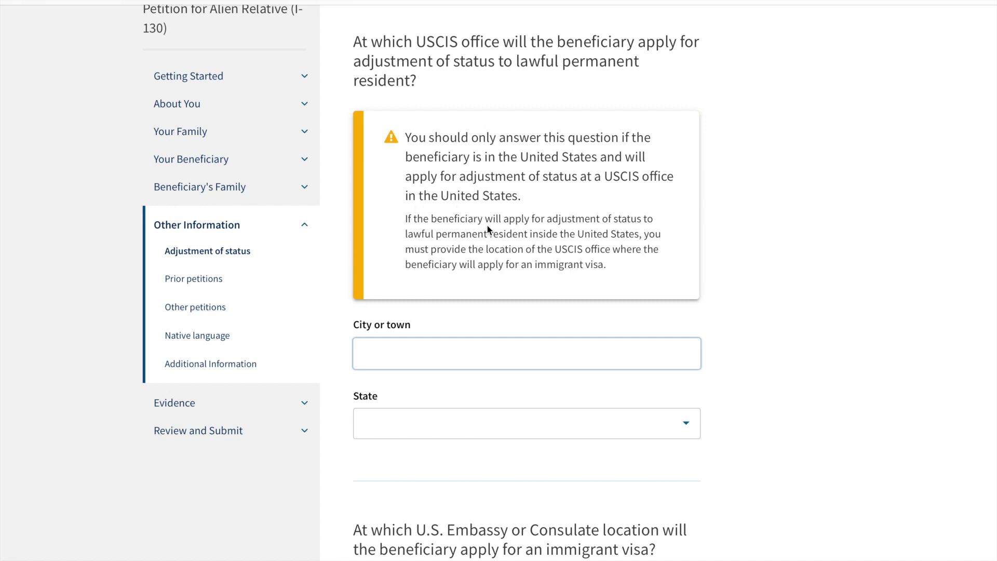
- Set the immigrant visa Embassy/Consulate to Ghana, city Accra, and save the page
{"action": "scroll", "coordinate": [499, 367], "scroll_direction": "down", "scroll_amount": 1}
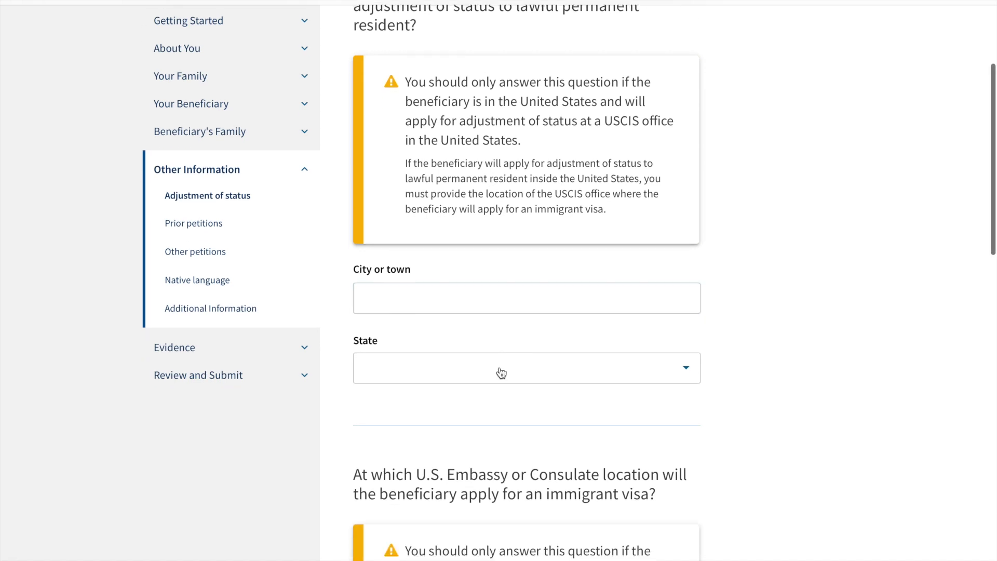
{"action": "scroll", "coordinate": [488, 349], "scroll_direction": "down", "scroll_amount": 2}
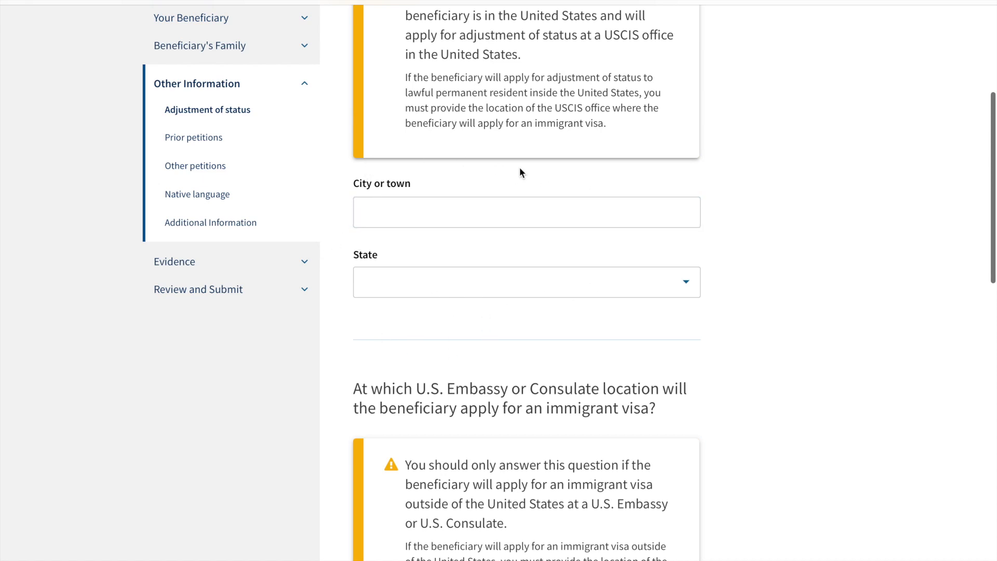
{"action": "scroll", "coordinate": [507, 317], "scroll_direction": "down", "scroll_amount": 5}
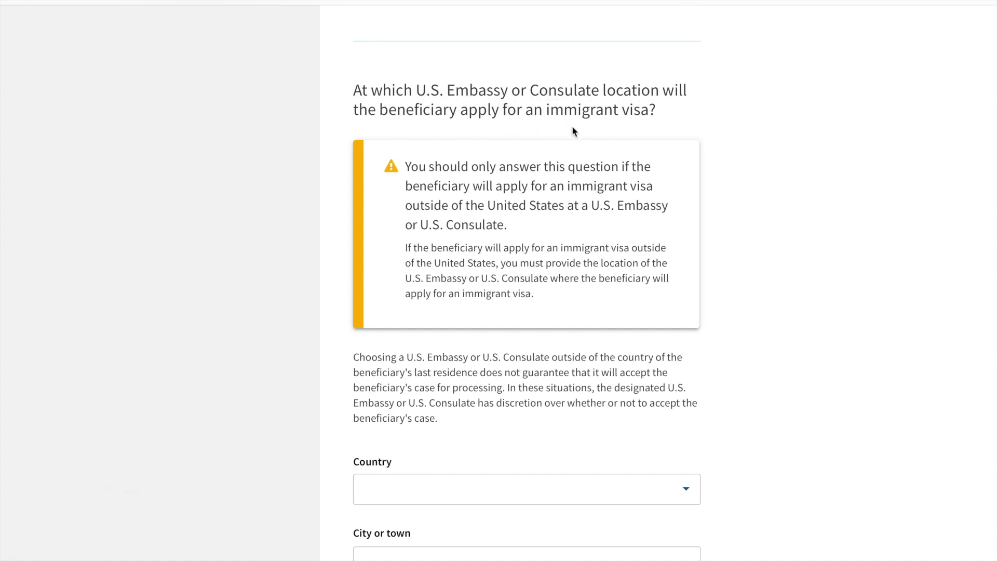
{"action": "scroll", "coordinate": [580, 227], "scroll_direction": "down", "scroll_amount": 2}
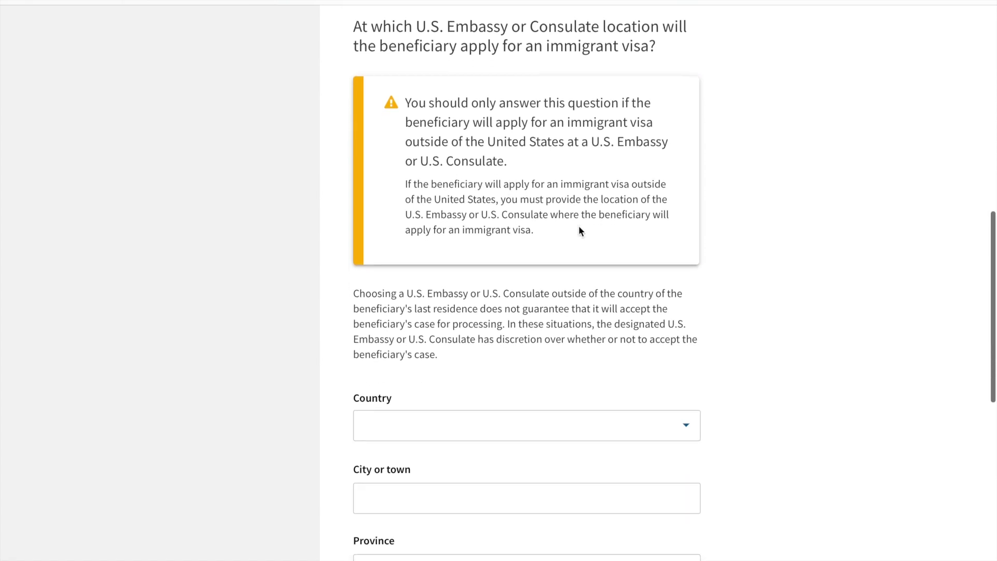
{"action": "left_click", "coordinate": [494, 425]}
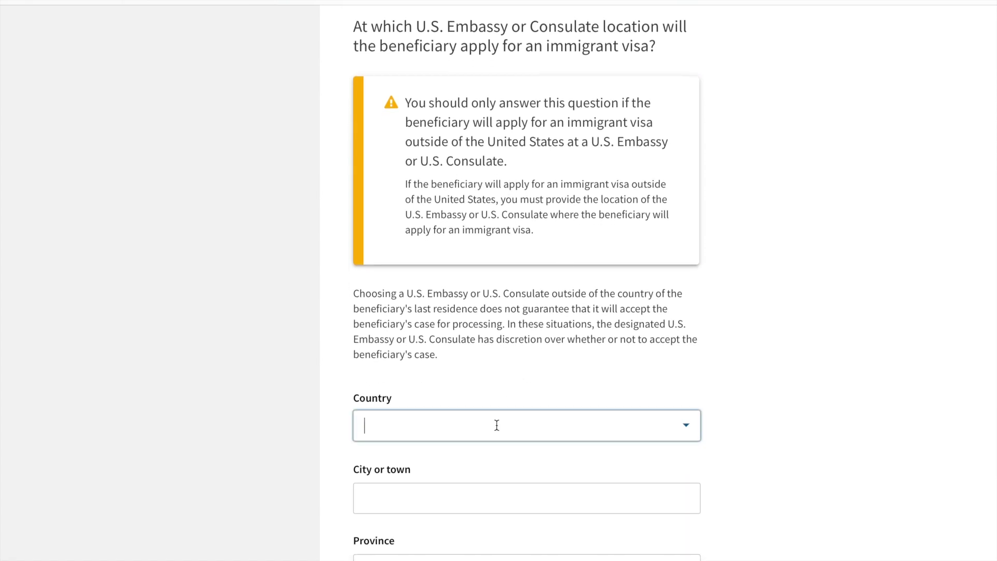
{"action": "type", "text": "gh"}
{"action": "key", "text": "Return"}
{"action": "left_click", "coordinate": [420, 497]}
{"action": "type", "text": "Accra"}
{"action": "scroll", "coordinate": [648, 343], "scroll_direction": "down", "scroll_amount": 6}
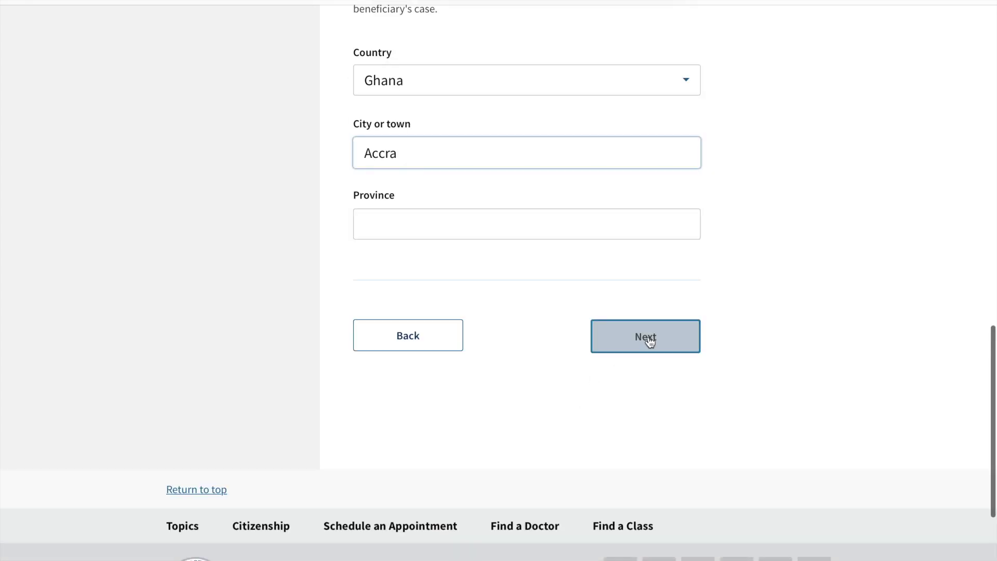
{"action": "left_click", "coordinate": [649, 345]}
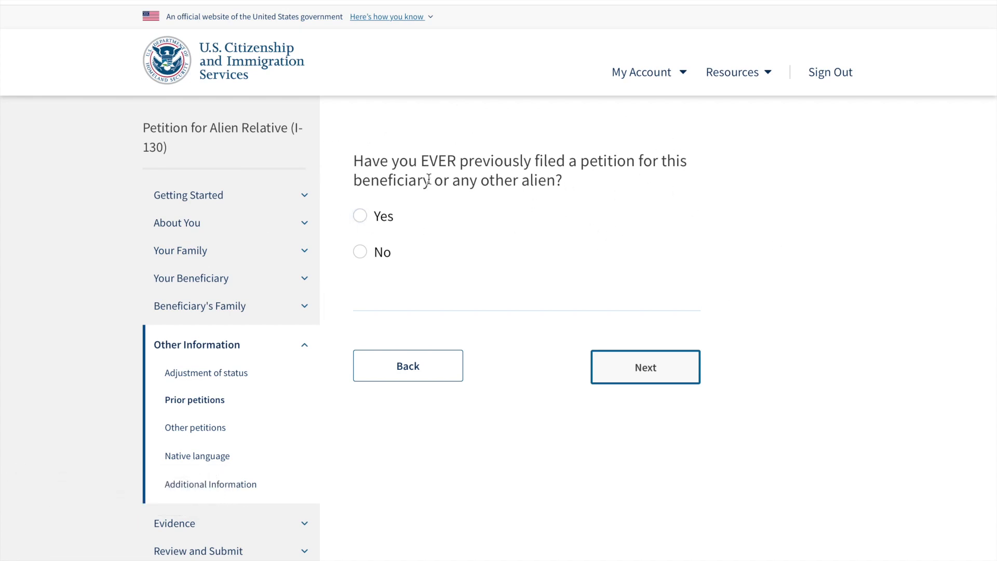
- Answer No to having previously filed petitions and save
{"action": "left_click", "coordinate": [383, 252]}
{"action": "left_click", "coordinate": [359, 254]}
{"action": "left_click", "coordinate": [643, 367]}
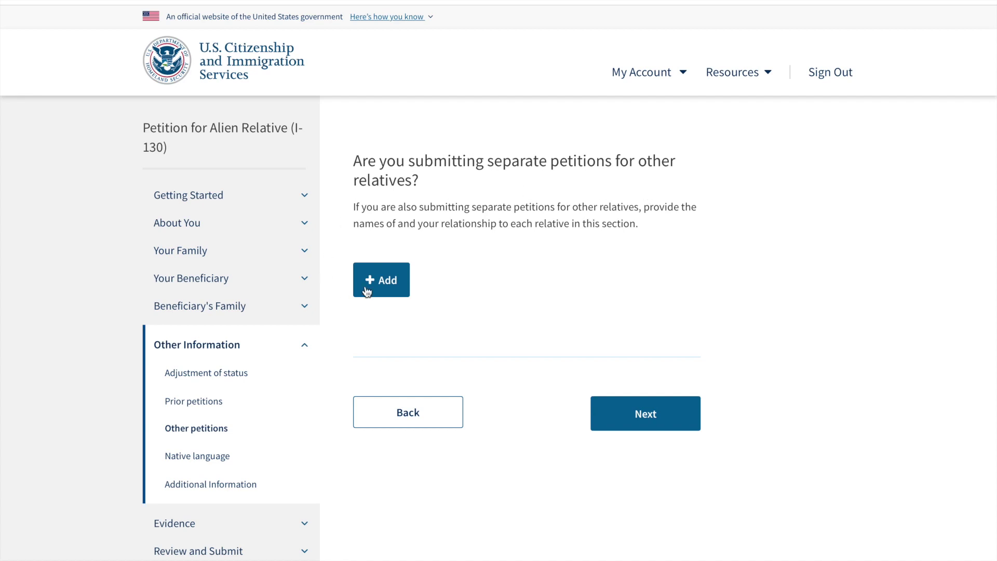
- Skip the Other petitions, Native language and Additional Information pages to reach Evidence
{"action": "left_click", "coordinate": [384, 287]}
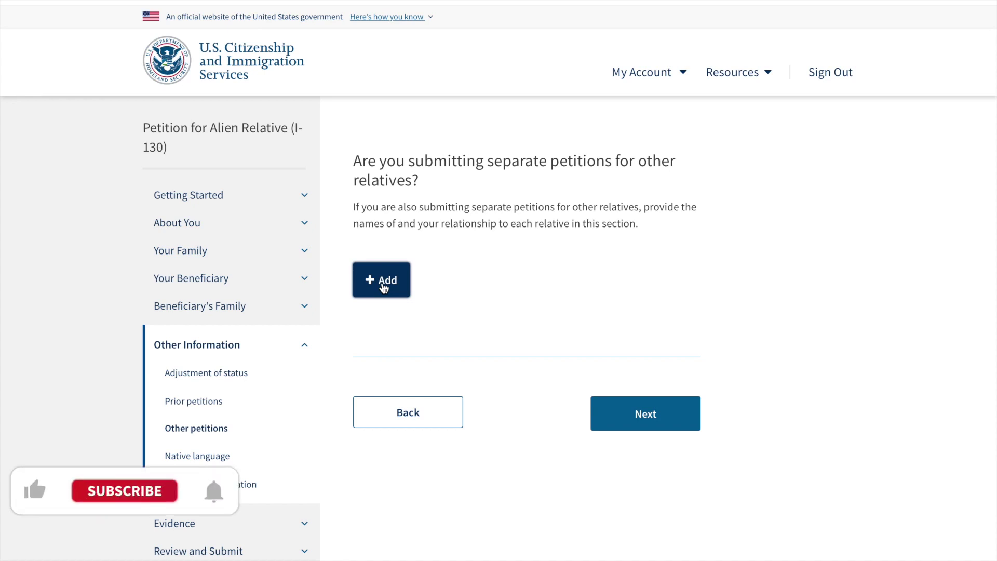
{"action": "left_click", "coordinate": [621, 421]}
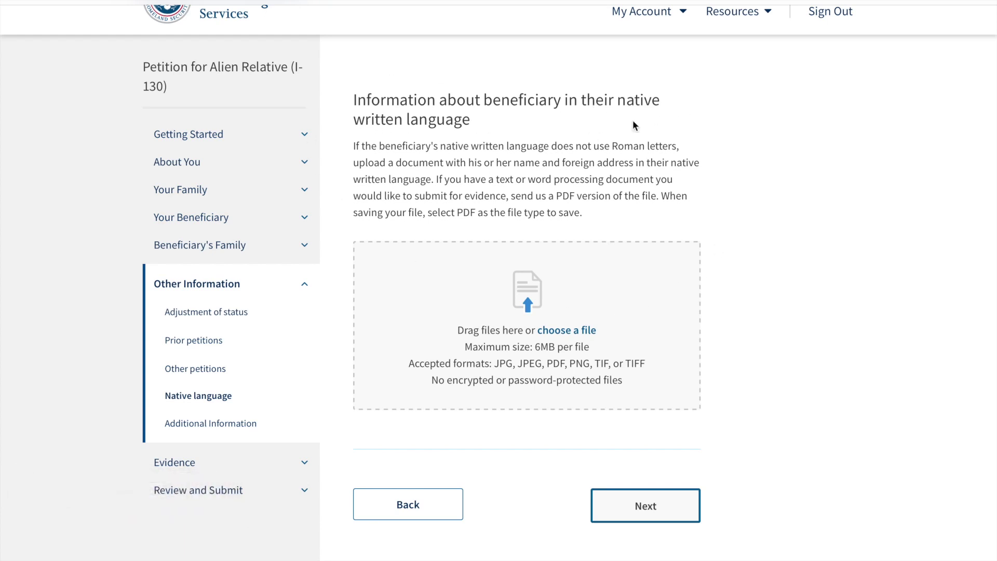
{"action": "scroll", "coordinate": [520, 298], "scroll_direction": "down", "scroll_amount": 2}
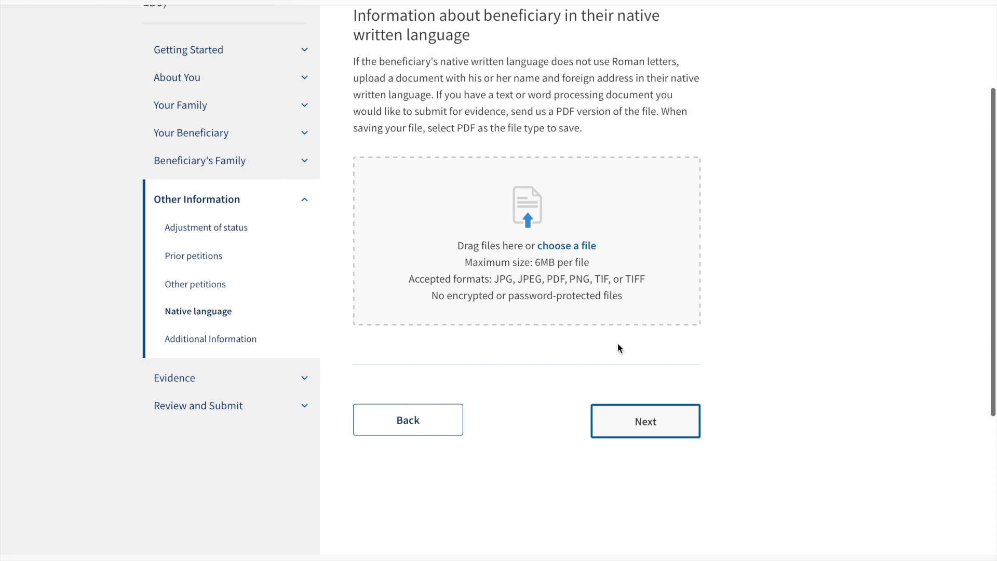
{"action": "left_click", "coordinate": [647, 420]}
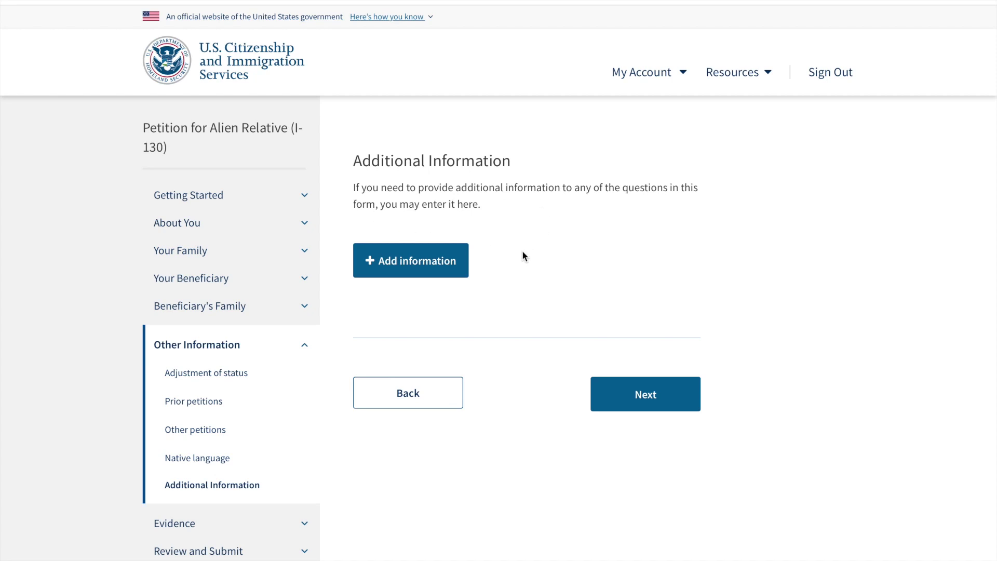
{"action": "left_click", "coordinate": [412, 275]}
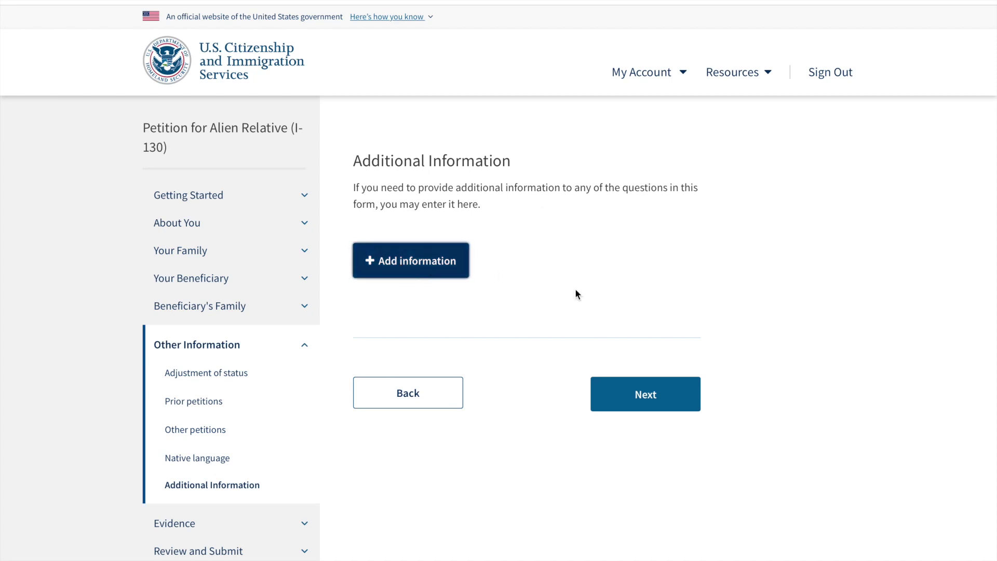
{"action": "left_click", "coordinate": [645, 400]}
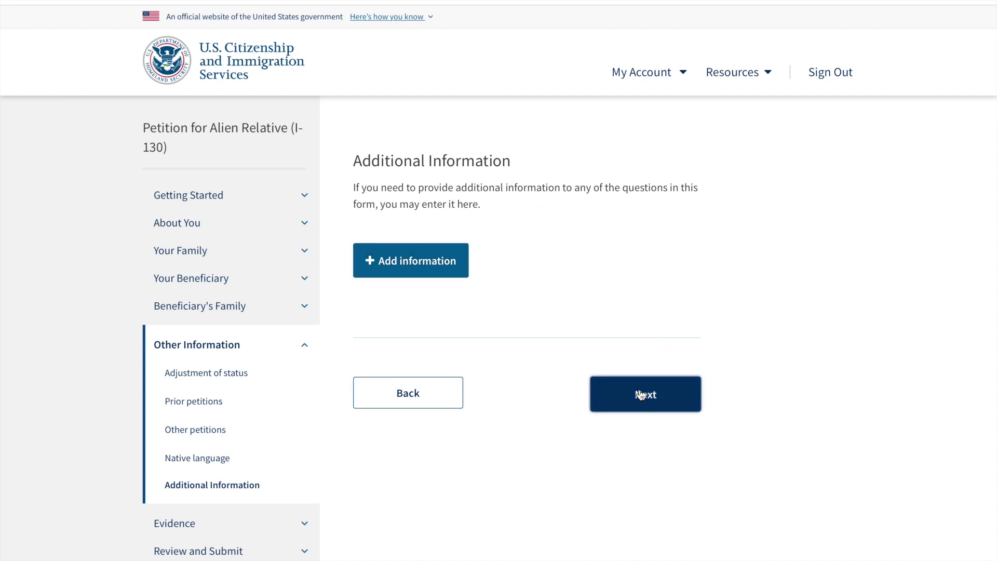
{"action": "scroll", "coordinate": [654, 322], "scroll_direction": "down", "scroll_amount": 3}
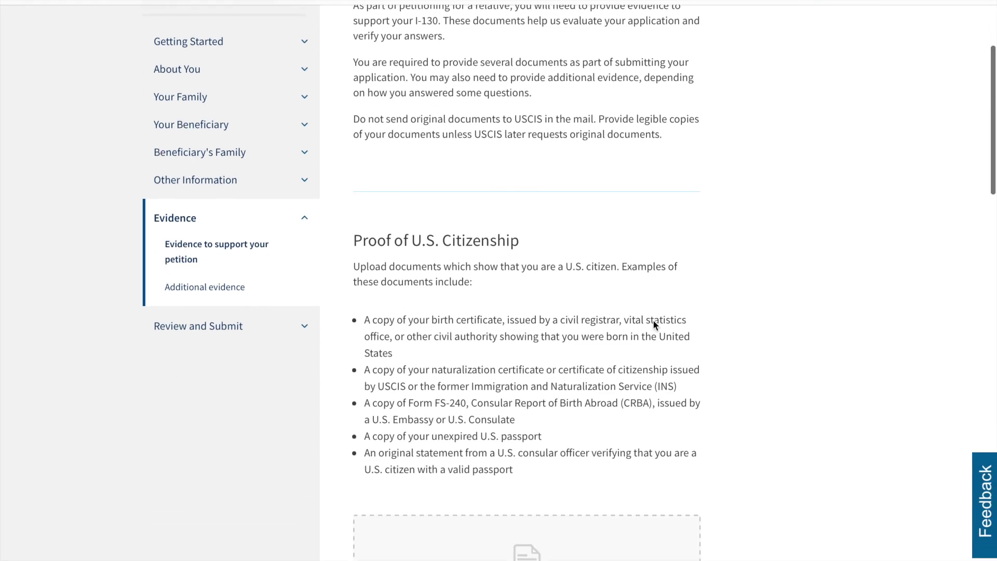
- Read the Proof of U.S. Citizenship and sibling relationship requirements, then continue with nothing uploaded
{"action": "scroll", "coordinate": [654, 324], "scroll_direction": "down", "scroll_amount": 2}
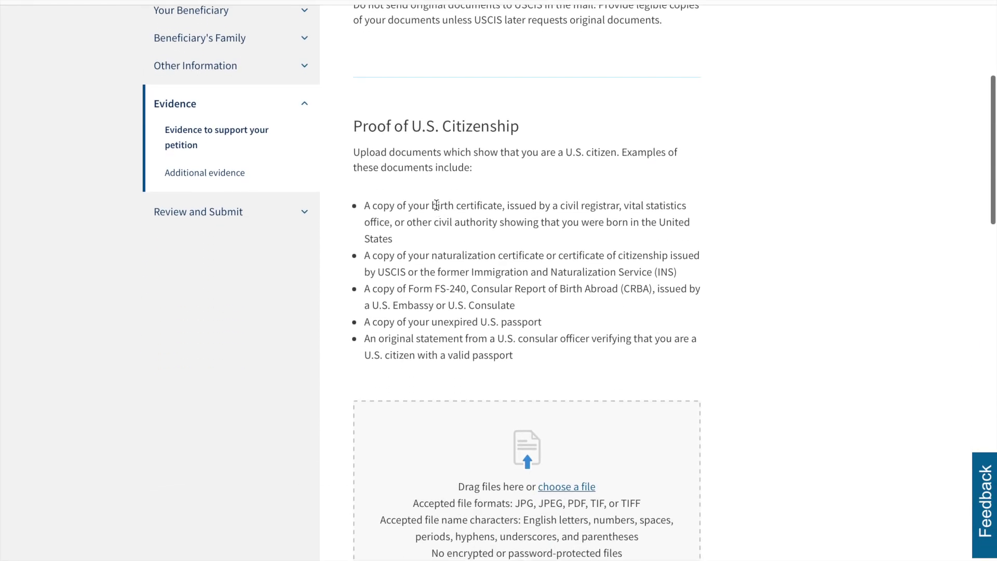
{"action": "scroll", "coordinate": [535, 328], "scroll_direction": "down", "scroll_amount": 1}
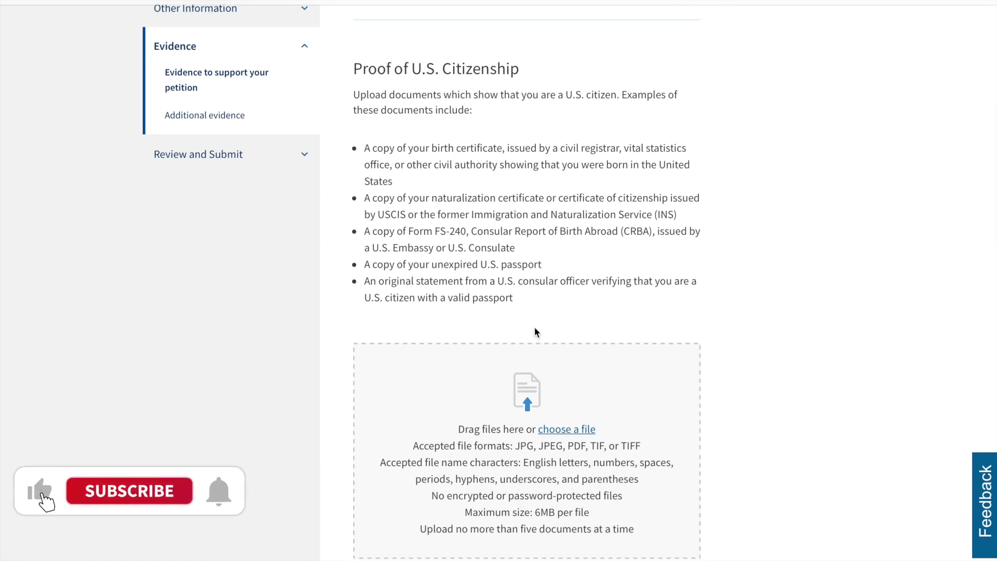
{"action": "scroll", "coordinate": [536, 328], "scroll_direction": "down", "scroll_amount": 1}
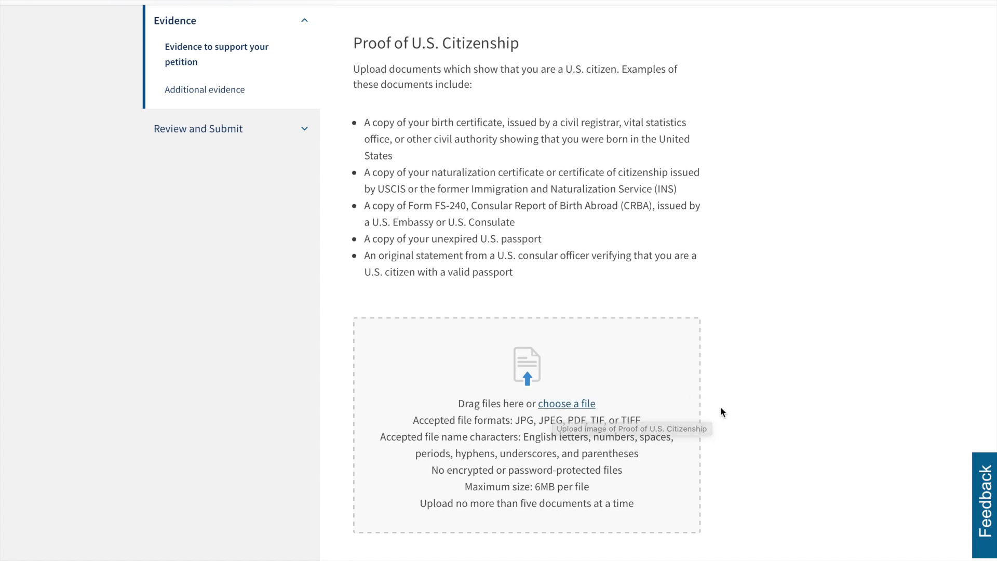
{"action": "scroll", "coordinate": [783, 374], "scroll_direction": "down", "scroll_amount": 2}
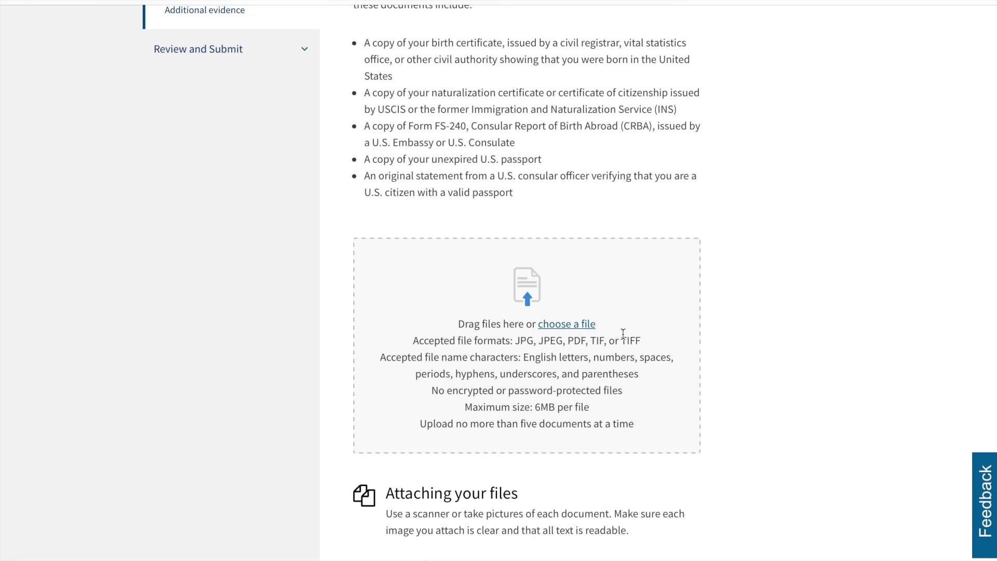
{"action": "scroll", "coordinate": [628, 347], "scroll_direction": "down", "scroll_amount": 10}
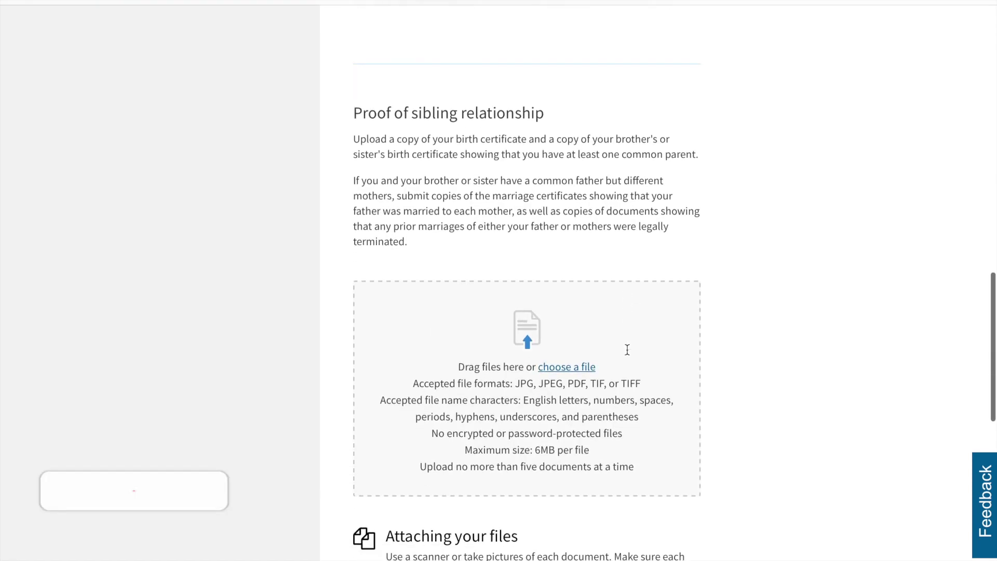
{"action": "scroll", "coordinate": [691, 213], "scroll_direction": "up", "scroll_amount": 4}
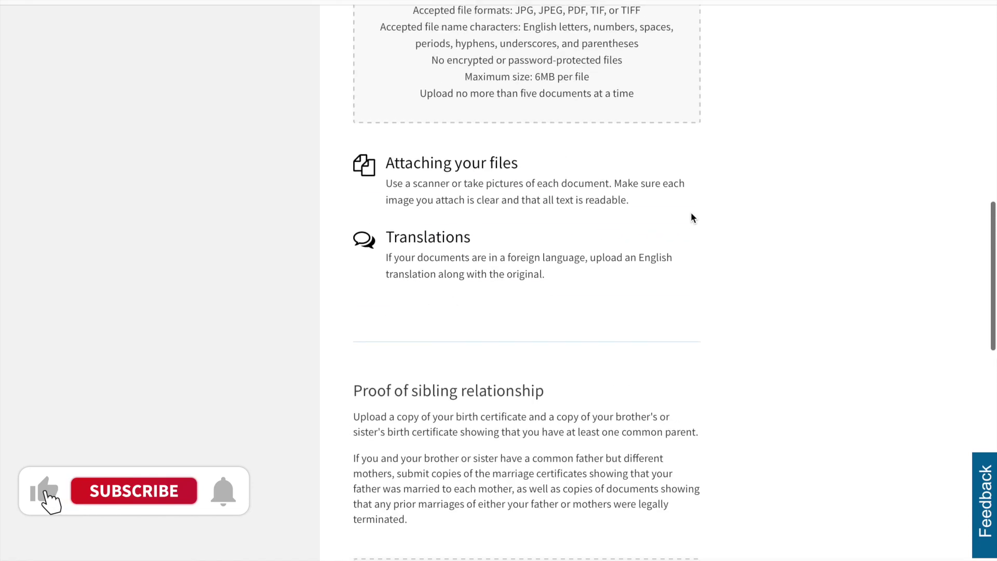
{"action": "scroll", "coordinate": [691, 217], "scroll_direction": "down", "scroll_amount": 3}
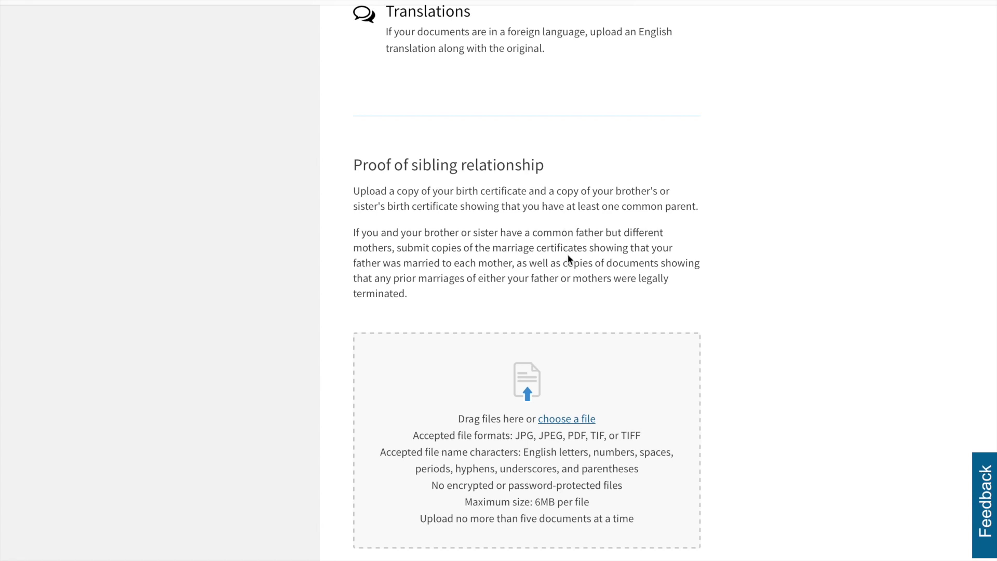
{"action": "scroll", "coordinate": [569, 258], "scroll_direction": "down", "scroll_amount": 1}
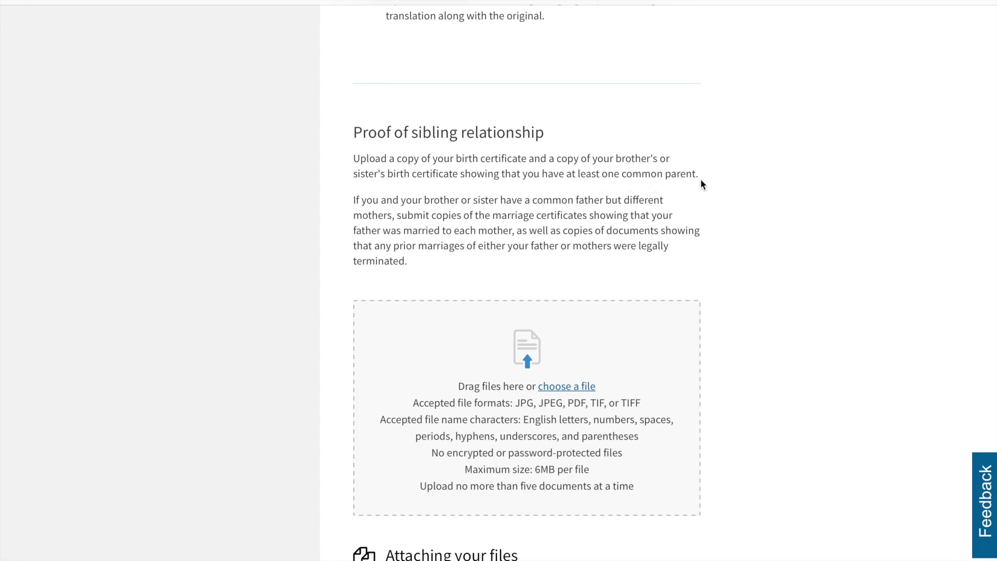
{"action": "scroll", "coordinate": [703, 184], "scroll_direction": "down", "scroll_amount": 1}
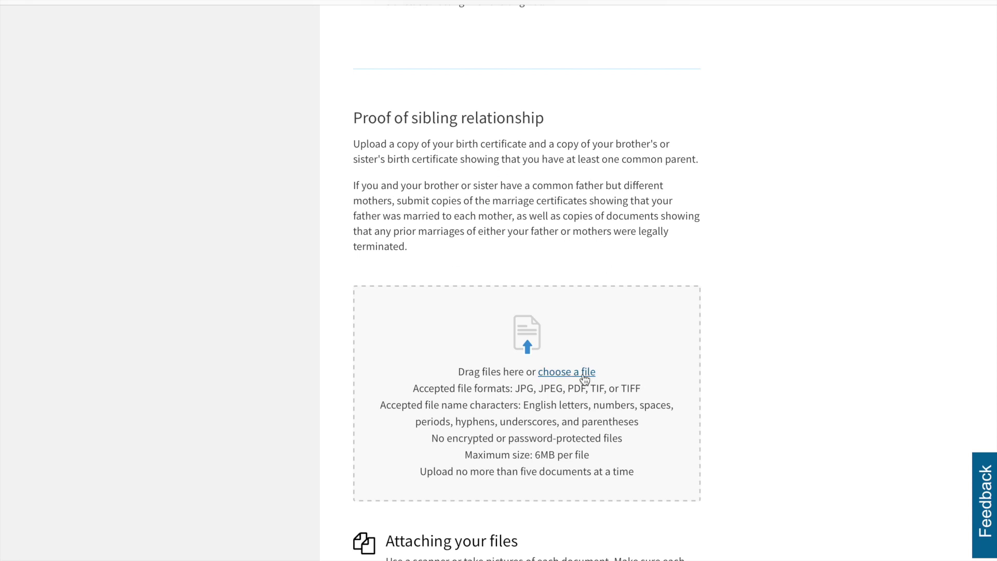
{"action": "scroll", "coordinate": [693, 334], "scroll_direction": "down", "scroll_amount": 3}
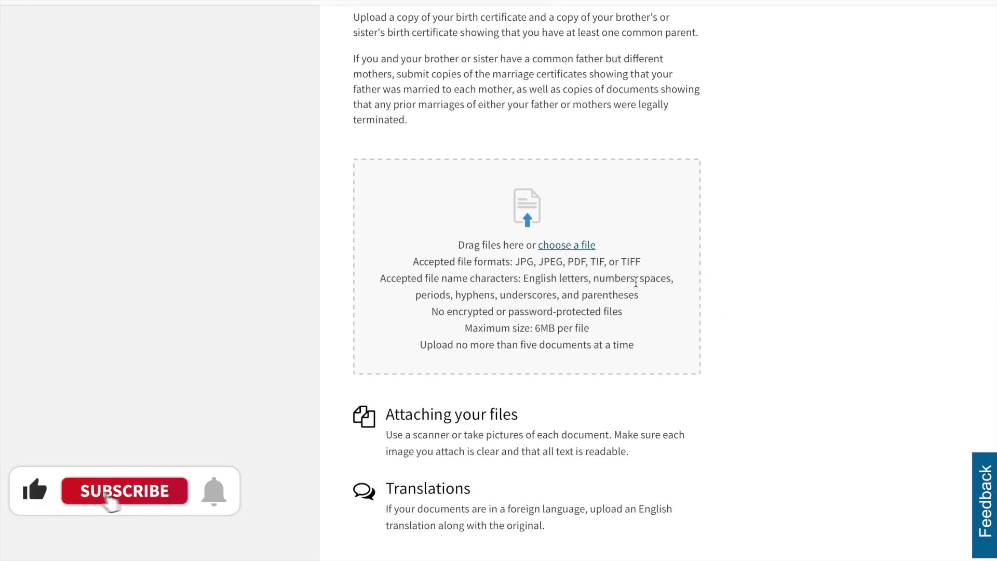
{"action": "scroll", "coordinate": [622, 281], "scroll_direction": "down", "scroll_amount": 1}
{"action": "scroll", "coordinate": [623, 281], "scroll_direction": "down", "scroll_amount": 6}
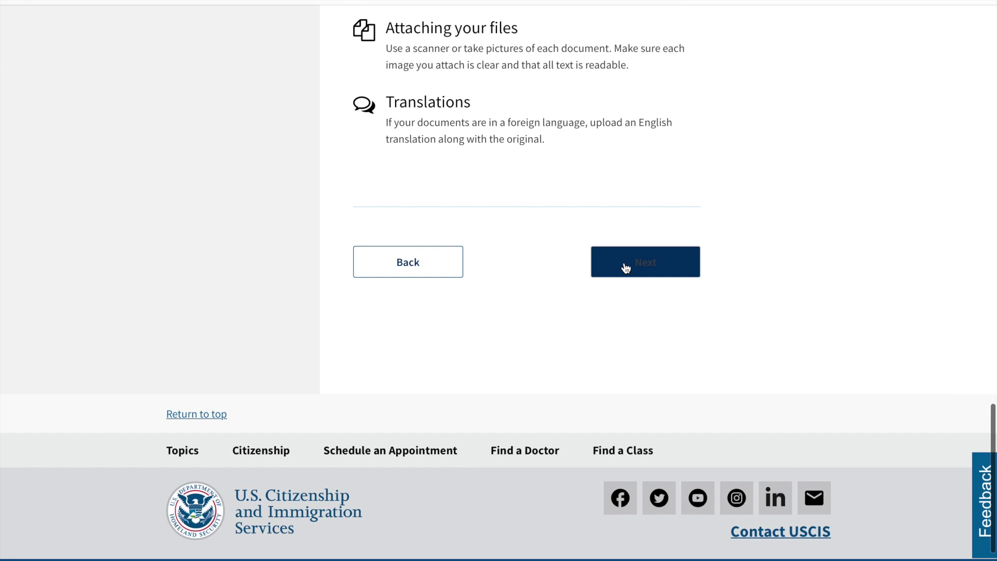
{"action": "left_click", "coordinate": [626, 267]}
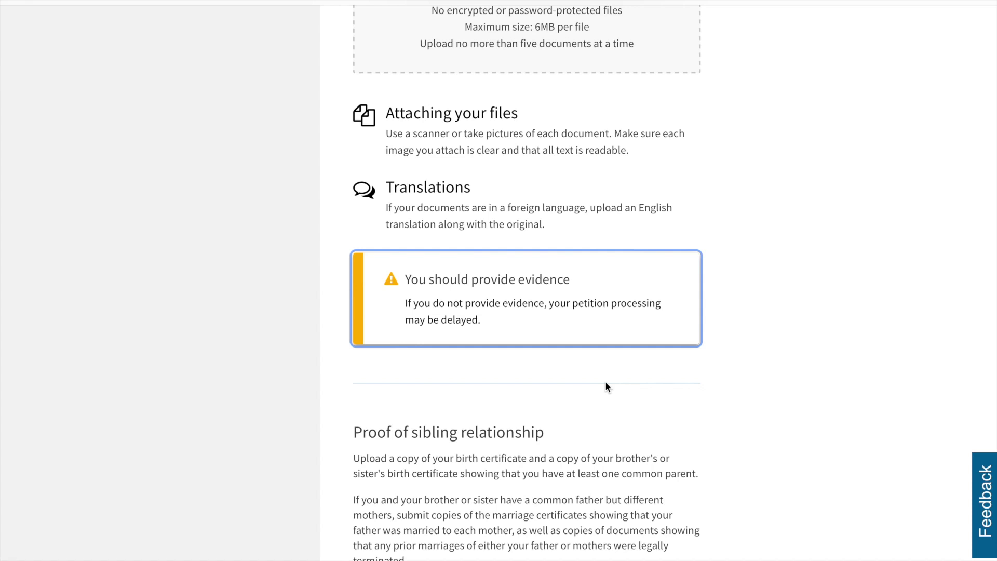
- Continue from the Evidence page despite the warnings, with no documents uploaded
{"action": "scroll", "coordinate": [606, 385], "scroll_direction": "down", "scroll_amount": 4}
{"action": "scroll", "coordinate": [606, 384], "scroll_direction": "down", "scroll_amount": 4}
{"action": "scroll", "coordinate": [606, 385], "scroll_direction": "down", "scroll_amount": 12}
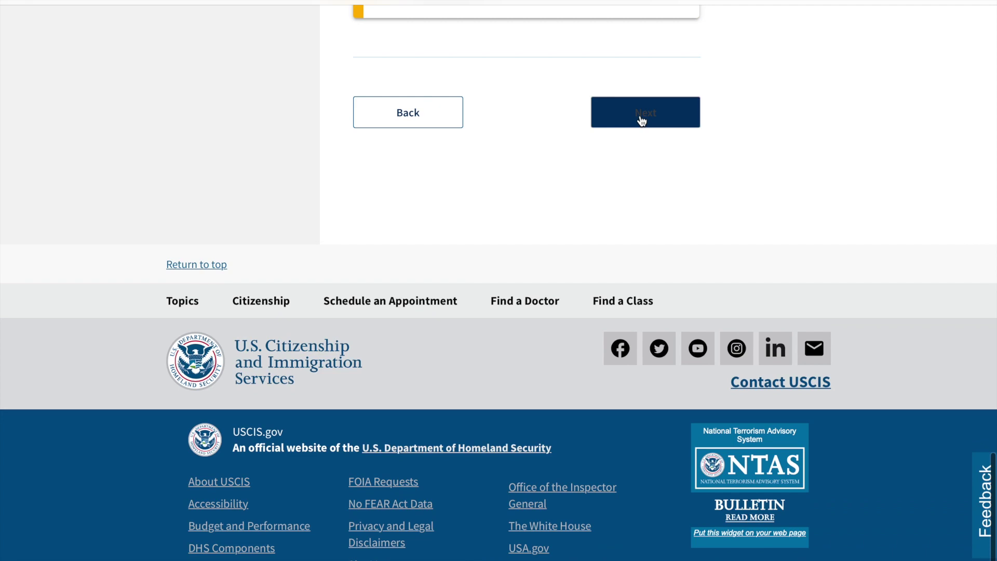
{"action": "left_click", "coordinate": [641, 120]}
- Skip the additional evidence uploads and continue to Review and Submit
{"action": "scroll", "coordinate": [641, 329], "scroll_direction": "down", "scroll_amount": 1}
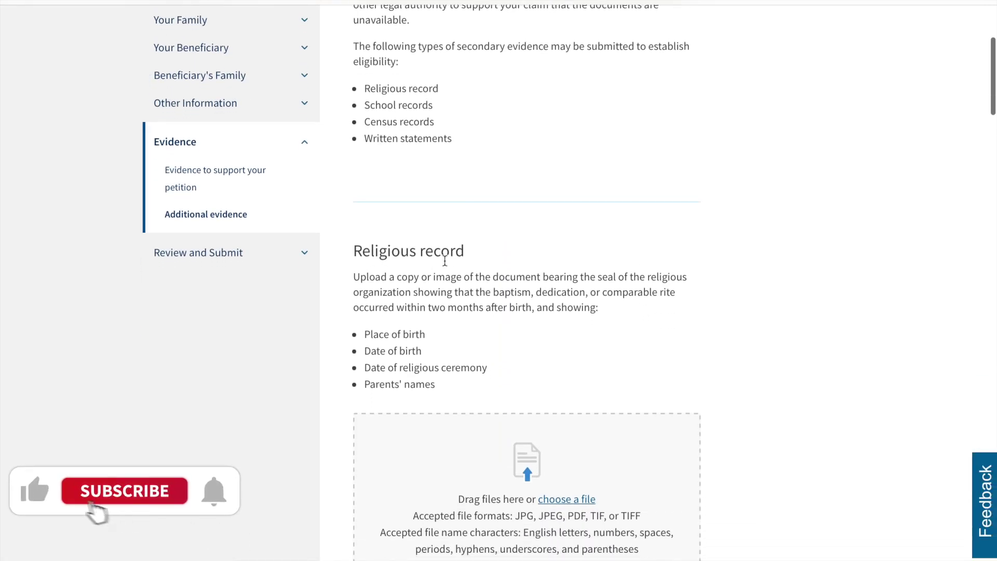
{"action": "scroll", "coordinate": [604, 278], "scroll_direction": "down", "scroll_amount": 1}
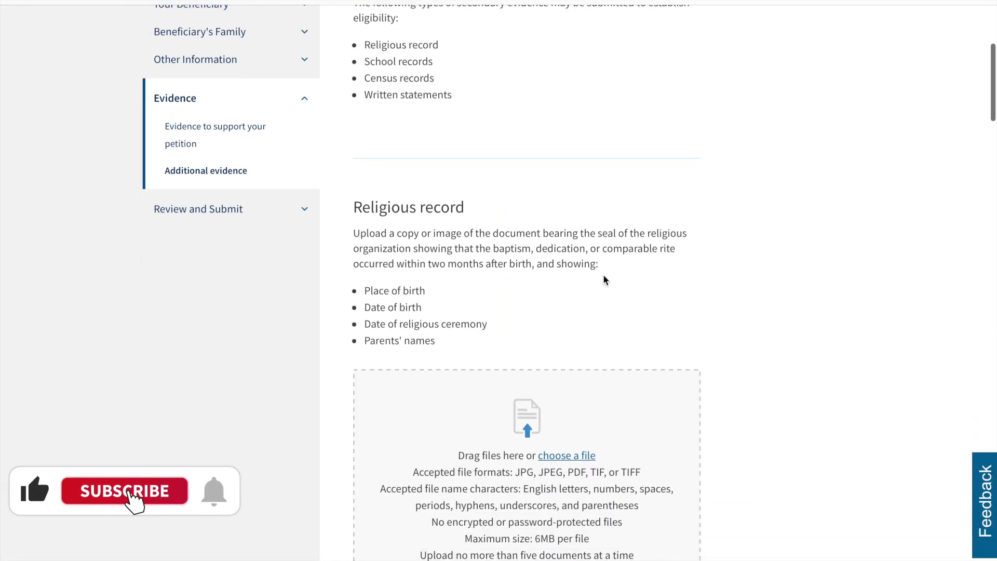
{"action": "scroll", "coordinate": [604, 276], "scroll_direction": "down", "scroll_amount": 3}
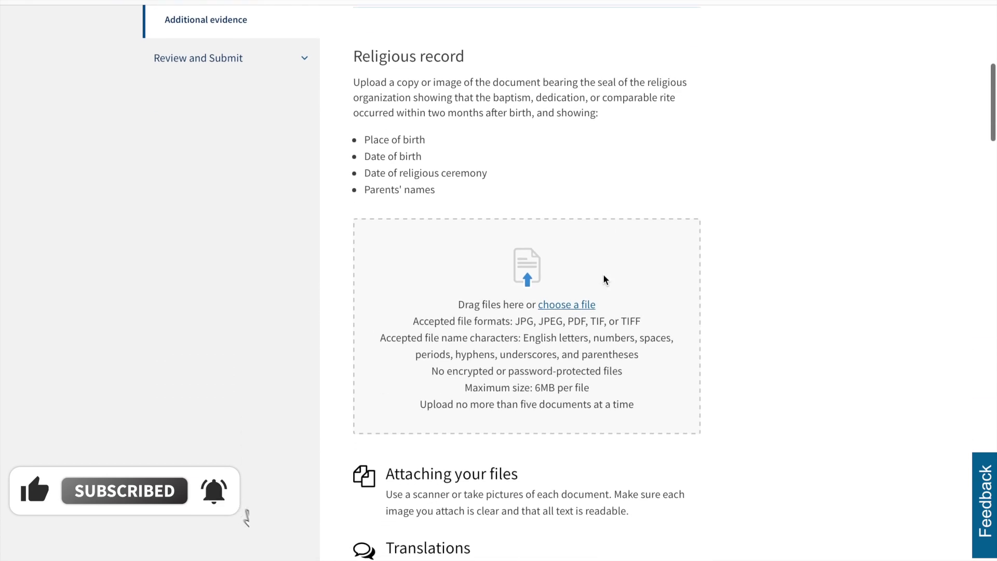
{"action": "scroll", "coordinate": [604, 275], "scroll_direction": "down", "scroll_amount": 2}
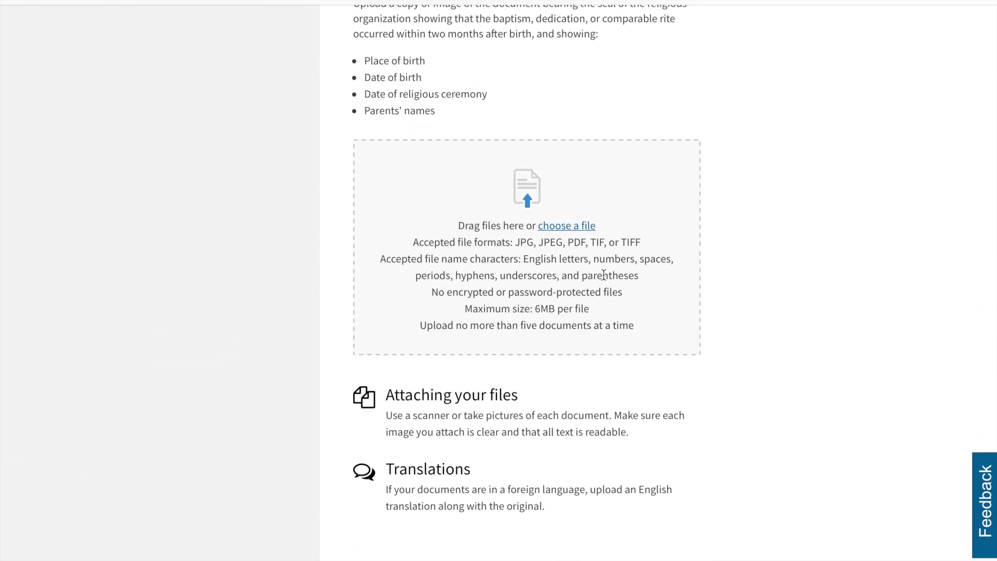
{"action": "scroll", "coordinate": [603, 274], "scroll_direction": "down", "scroll_amount": 10}
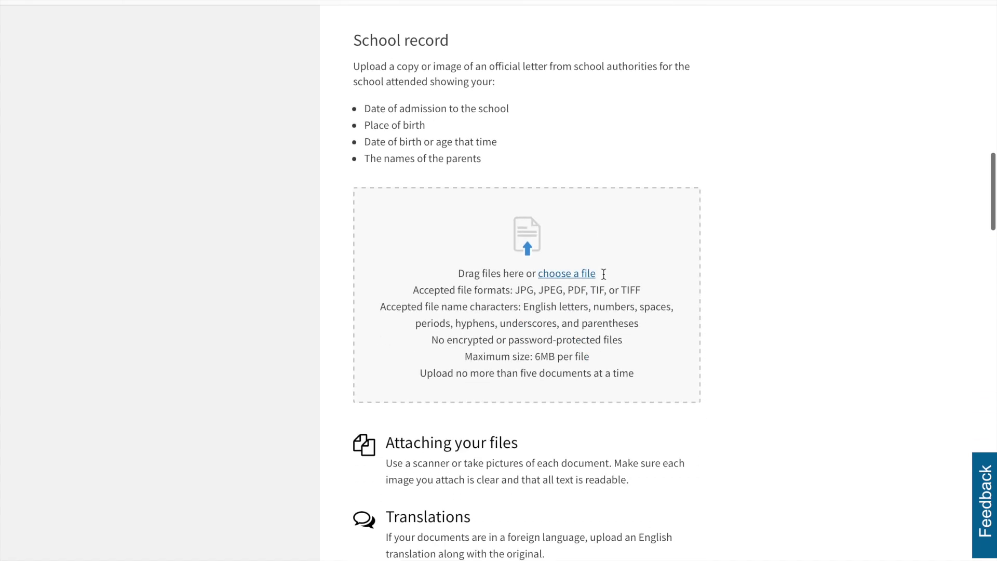
{"action": "scroll", "coordinate": [604, 274], "scroll_direction": "down", "scroll_amount": 6}
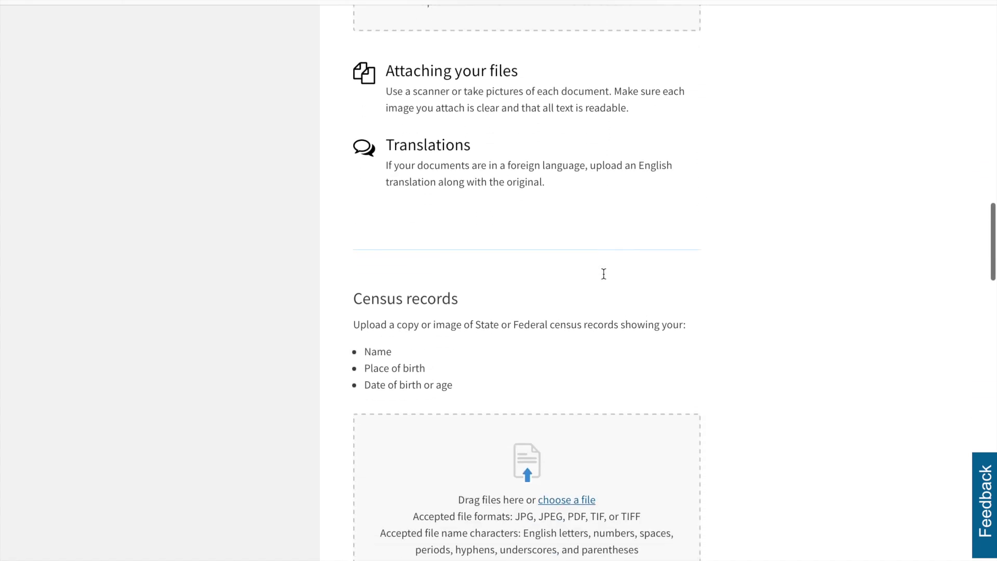
{"action": "scroll", "coordinate": [603, 274], "scroll_direction": "down", "scroll_amount": 8}
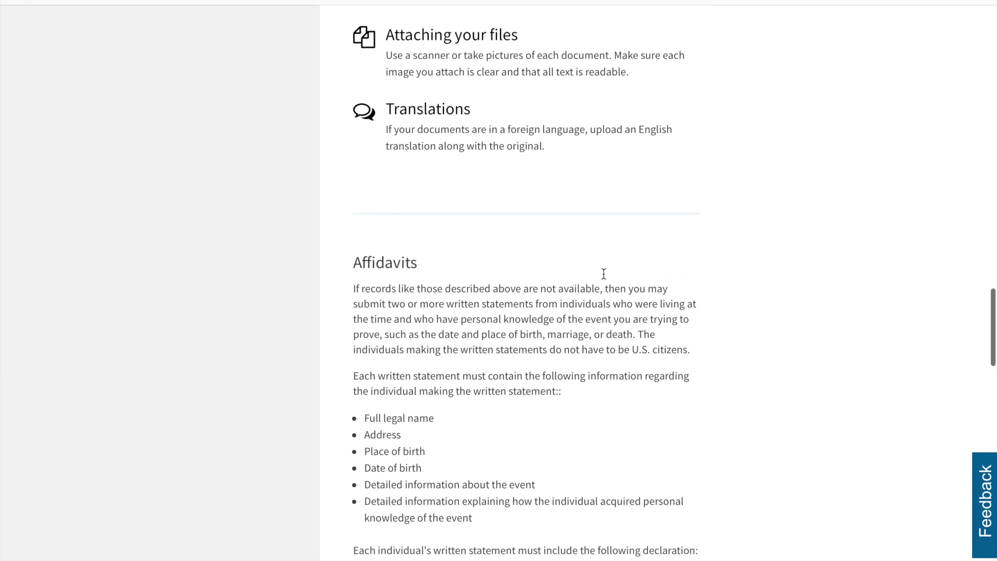
{"action": "scroll", "coordinate": [604, 274], "scroll_direction": "down", "scroll_amount": 6}
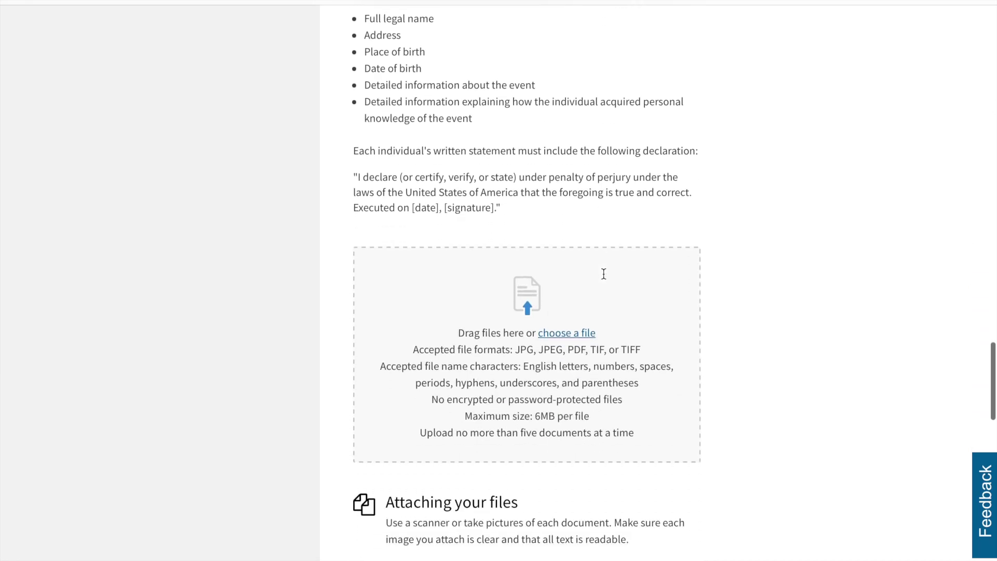
{"action": "scroll", "coordinate": [603, 279], "scroll_direction": "down", "scroll_amount": 4}
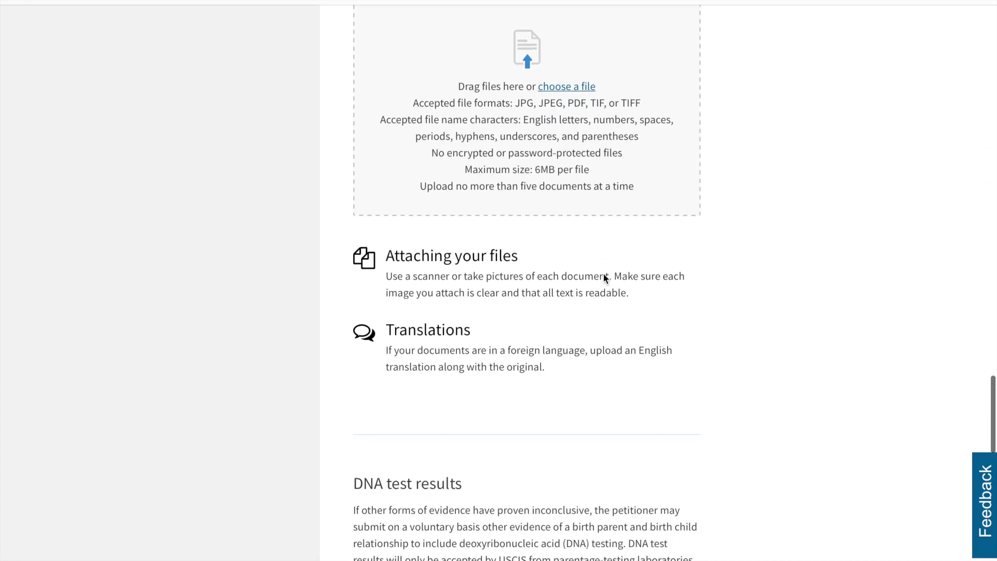
{"action": "scroll", "coordinate": [603, 275], "scroll_direction": "down", "scroll_amount": 4}
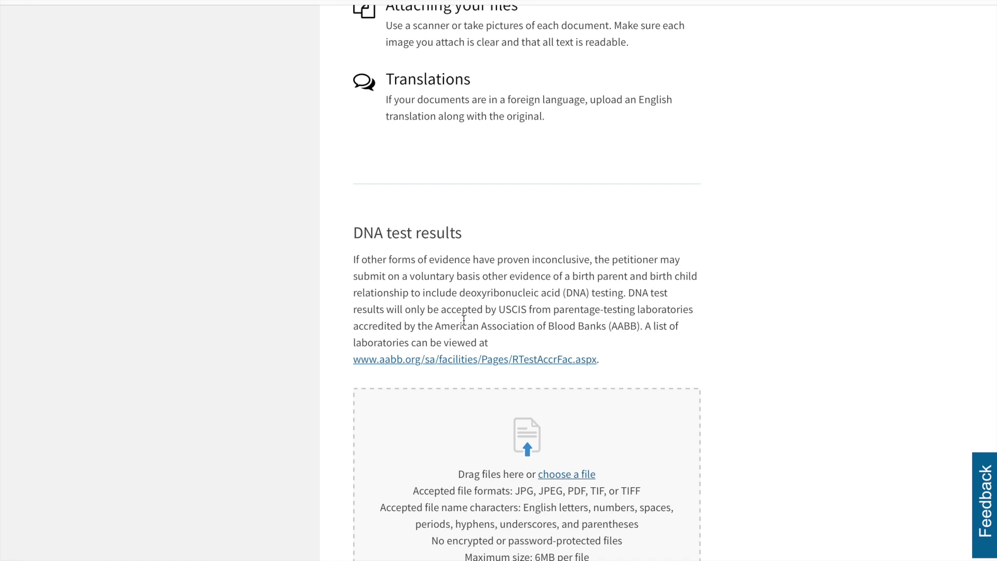
{"action": "scroll", "coordinate": [660, 329], "scroll_direction": "down", "scroll_amount": 1}
{"action": "scroll", "coordinate": [661, 329], "scroll_direction": "down", "scroll_amount": 6}
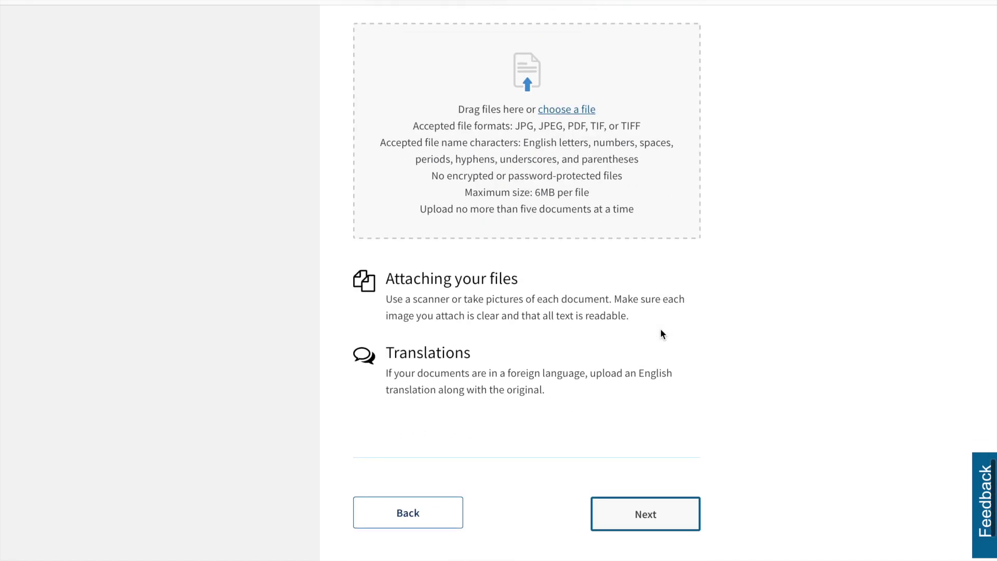
{"action": "left_click", "coordinate": [641, 519]}
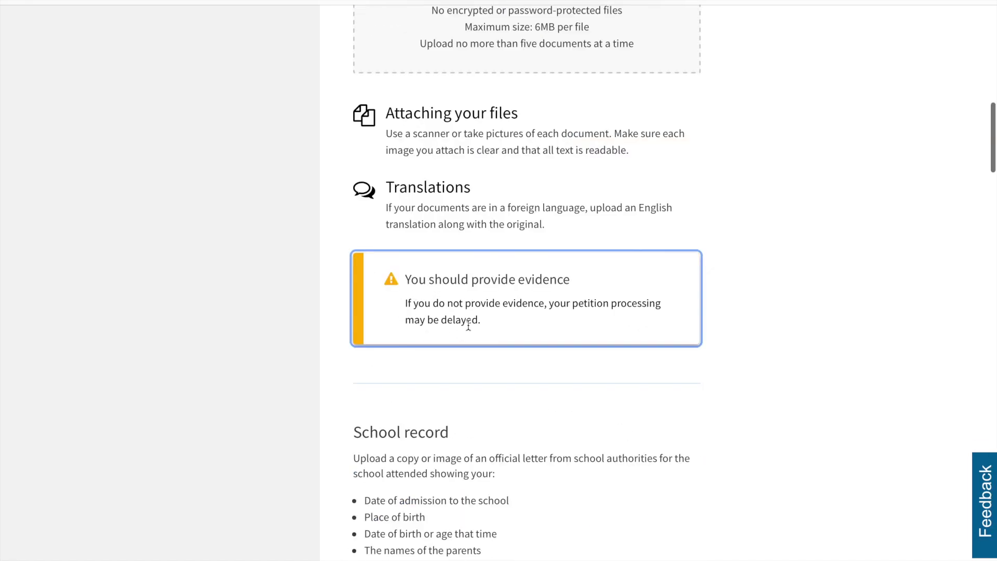
- Look over the Review and Submit page with the $535.00 fee and alerts check
{"action": "scroll", "coordinate": [507, 393], "scroll_direction": "down", "scroll_amount": 1}
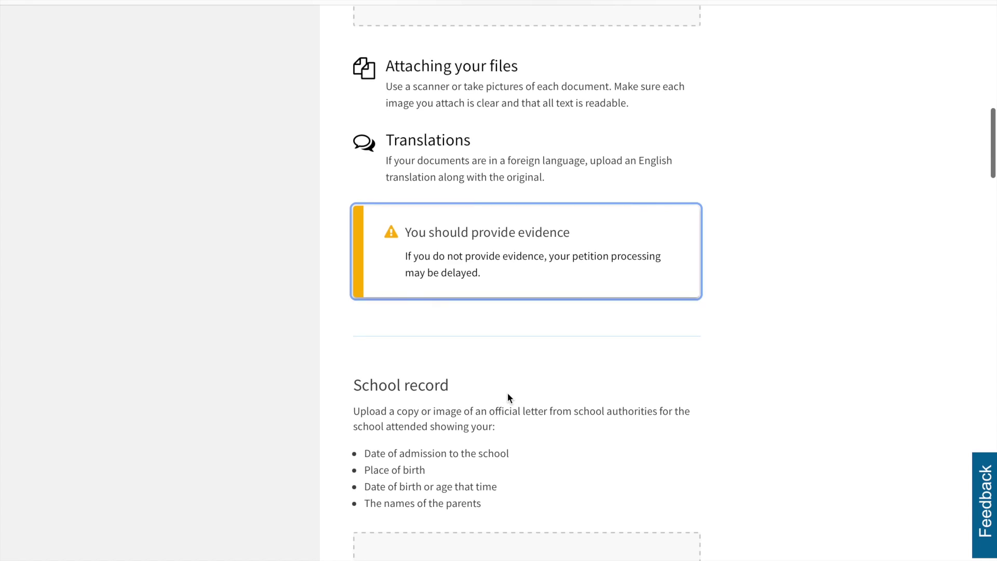
{"action": "scroll", "coordinate": [507, 393], "scroll_direction": "down", "scroll_amount": 20}
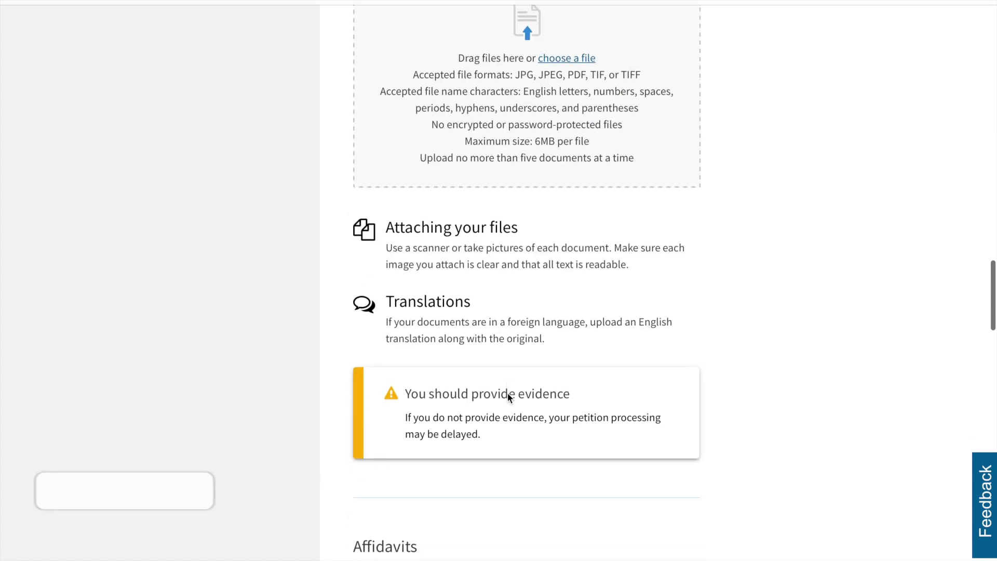
{"action": "scroll", "coordinate": [668, 538], "scroll_direction": "down", "scroll_amount": 7}
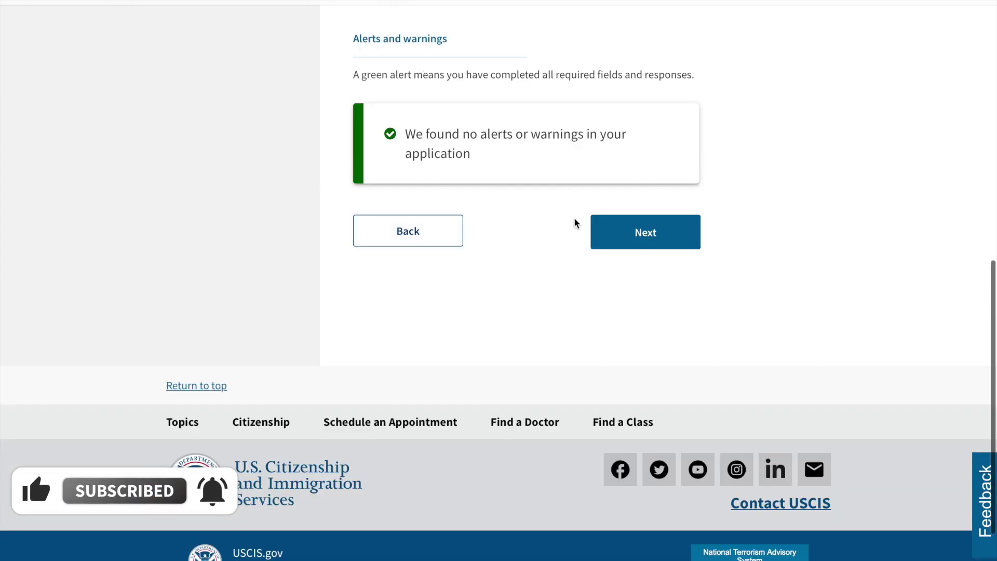
- Scroll through the full summary of petition answers and proceed to Your Signature
{"action": "left_click", "coordinate": [637, 243]}
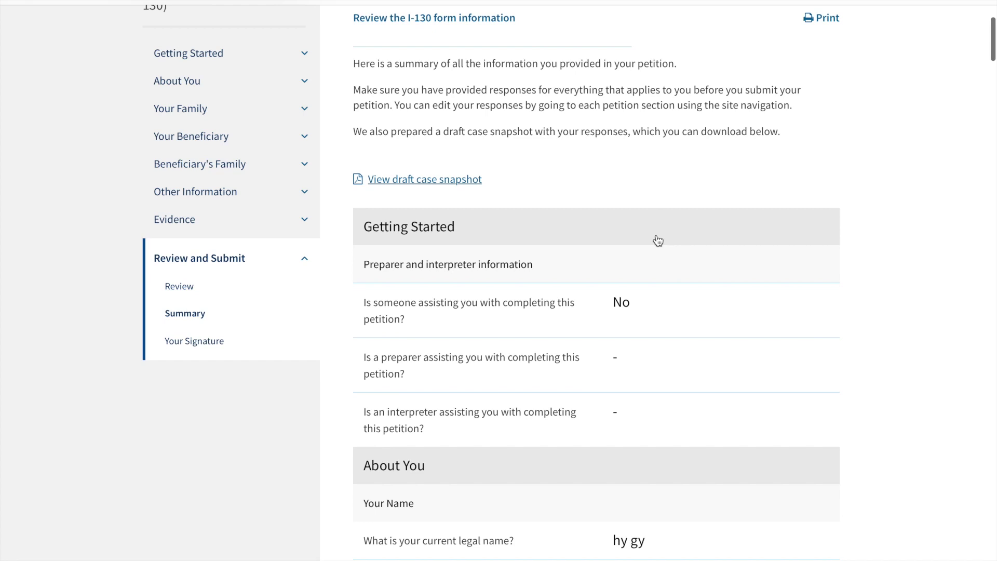
{"action": "scroll", "coordinate": [658, 240], "scroll_direction": "up", "scroll_amount": 1}
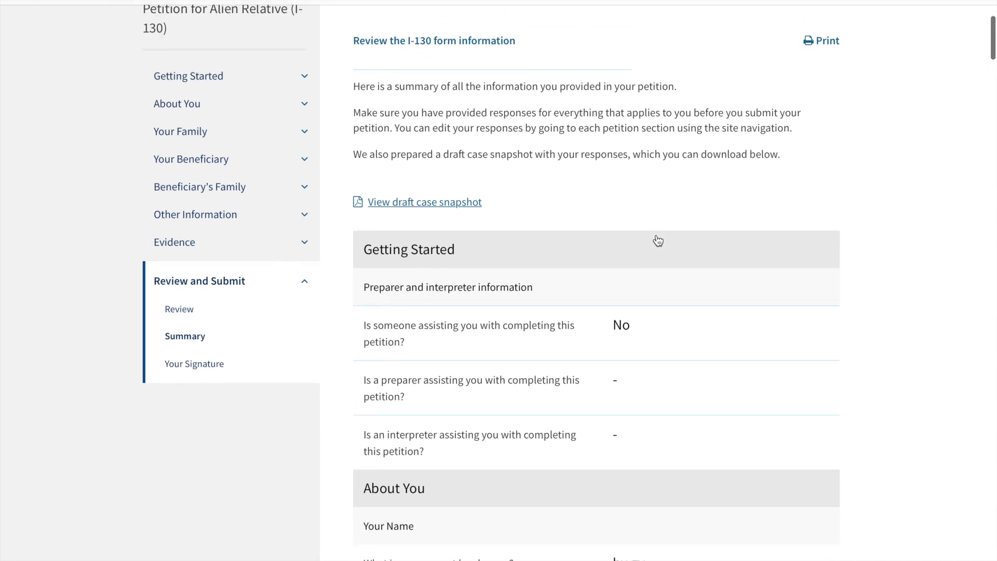
{"action": "scroll", "coordinate": [658, 240], "scroll_direction": "down", "scroll_amount": 2}
{"action": "scroll", "coordinate": [658, 240], "scroll_direction": "down", "scroll_amount": 10}
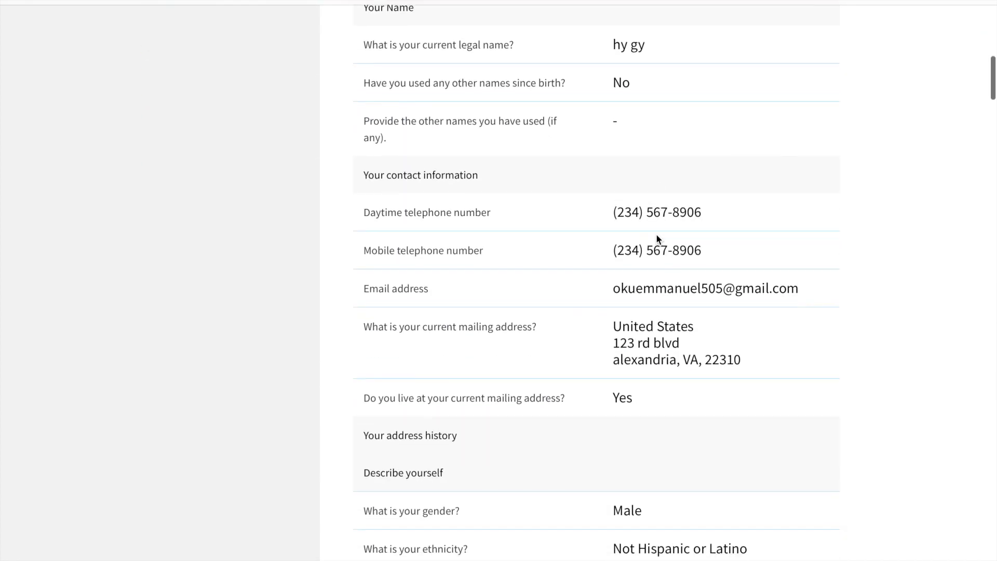
{"action": "scroll", "coordinate": [657, 234], "scroll_direction": "down", "scroll_amount": 20}
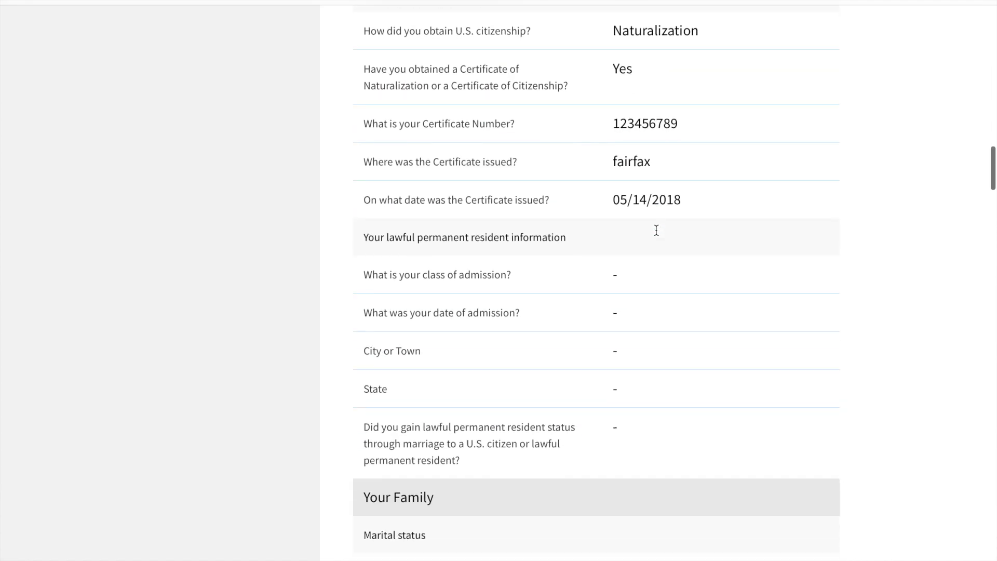
{"action": "scroll", "coordinate": [657, 234], "scroll_direction": "down", "scroll_amount": 20}
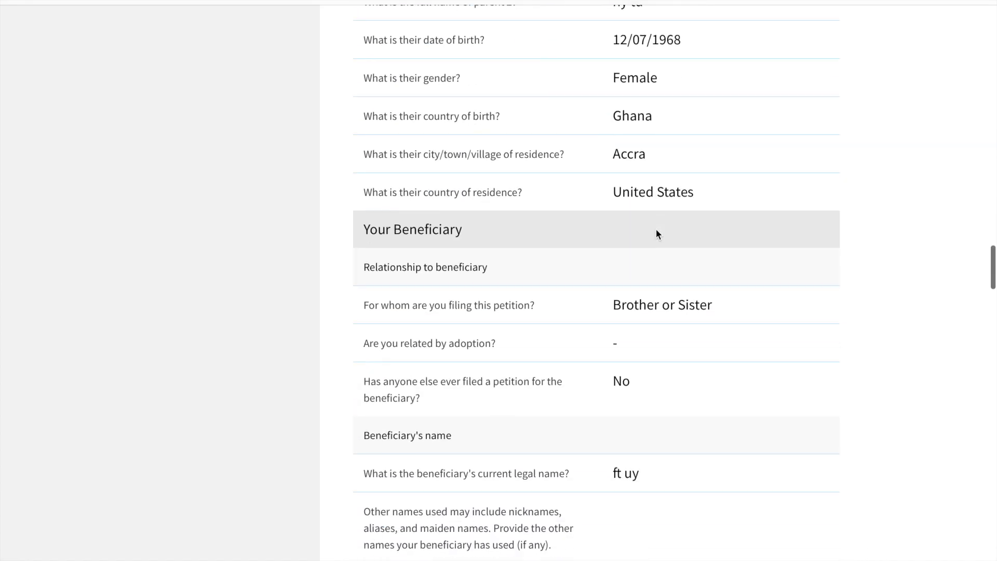
{"action": "scroll", "coordinate": [657, 234], "scroll_direction": "down", "scroll_amount": 20}
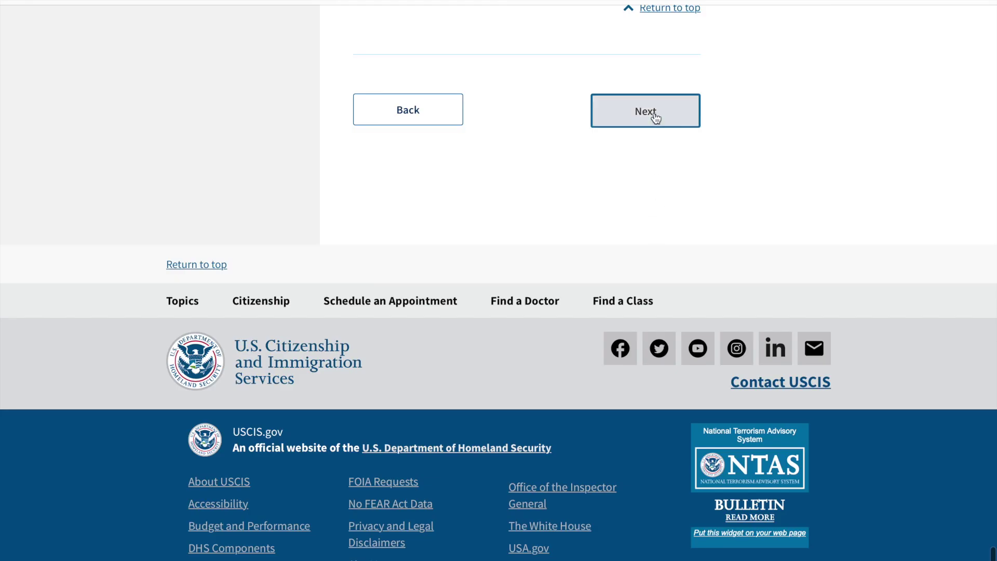
{"action": "left_click", "coordinate": [655, 117]}
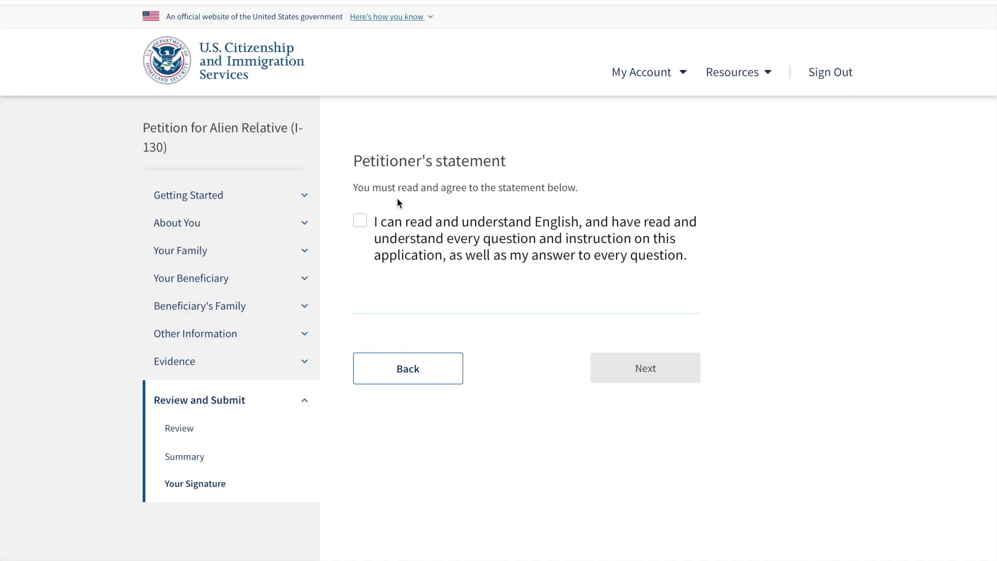
- Agree to the petitioner's statement and the applicant's statement
{"action": "left_click", "coordinate": [359, 222]}
{"action": "left_click", "coordinate": [659, 378]}
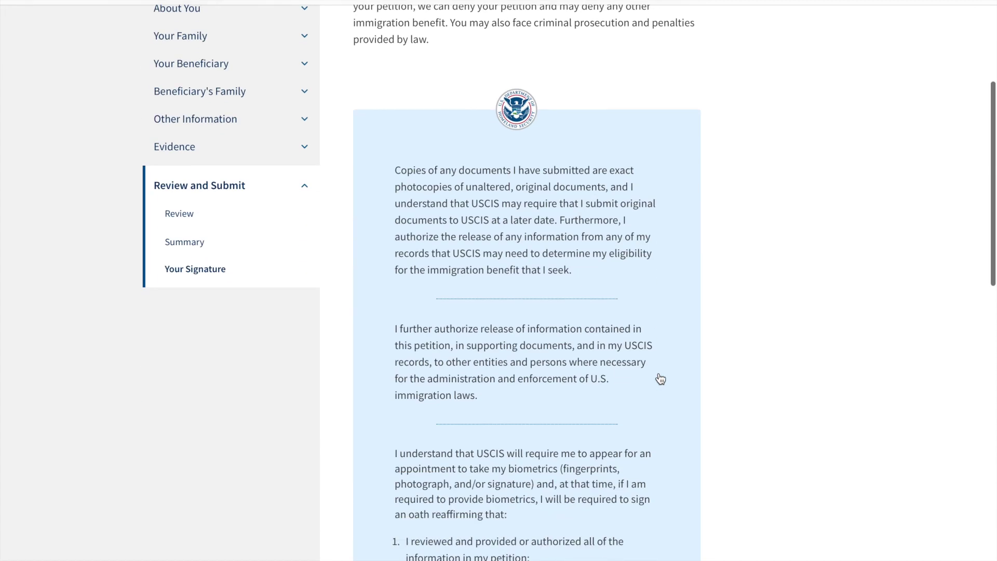
{"action": "scroll", "coordinate": [661, 379], "scroll_direction": "down", "scroll_amount": 7}
{"action": "left_click", "coordinate": [403, 353]}
- Sign the petition with the petitioner's full name and submit to pay on Pay.gov
{"action": "scroll", "coordinate": [470, 401], "scroll_direction": "down", "scroll_amount": 3}
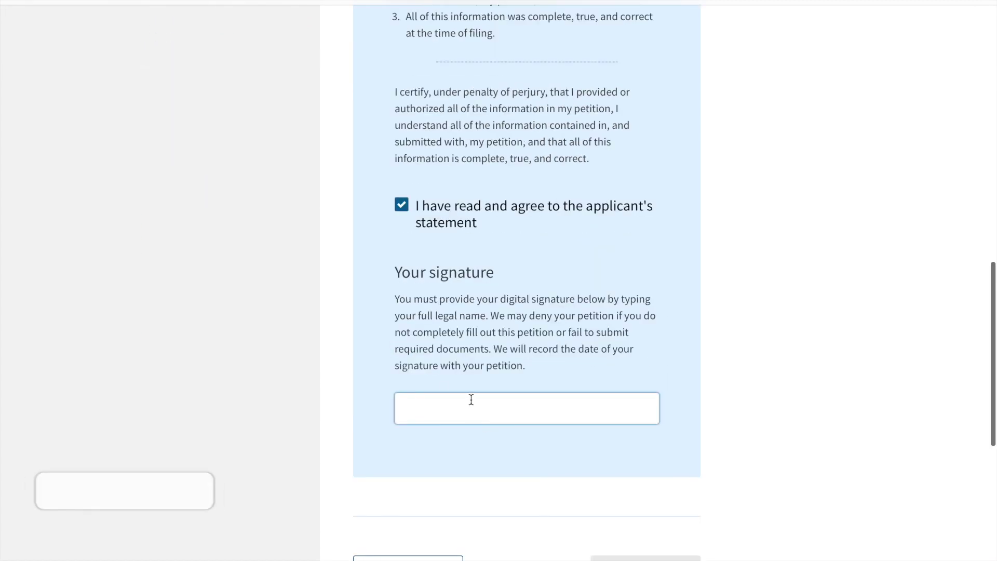
{"action": "left_click", "coordinate": [471, 400]}
{"action": "type", "text": "hy"}
{"action": "key", "text": "Return"}
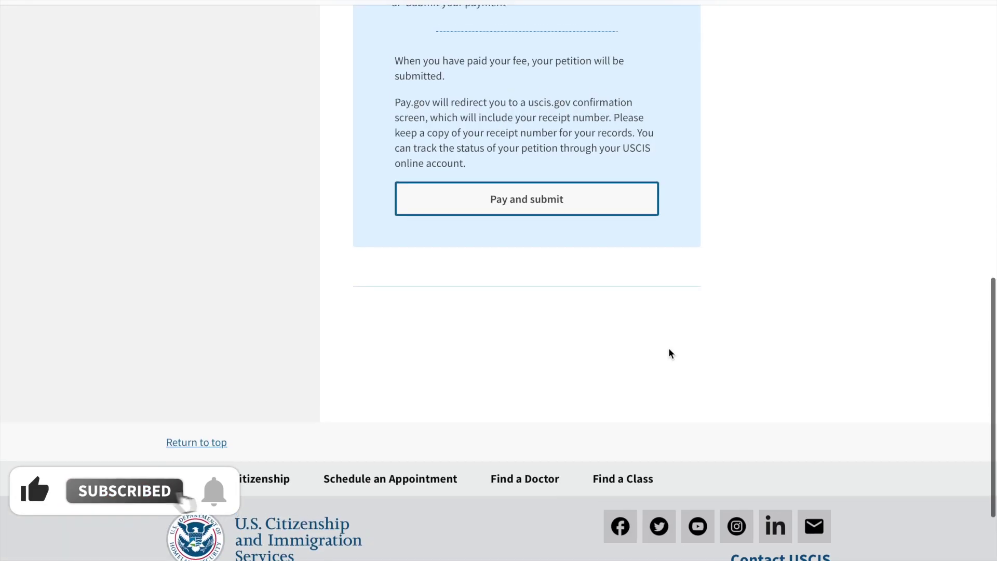
{"action": "scroll", "coordinate": [670, 353], "scroll_direction": "up", "scroll_amount": 4}
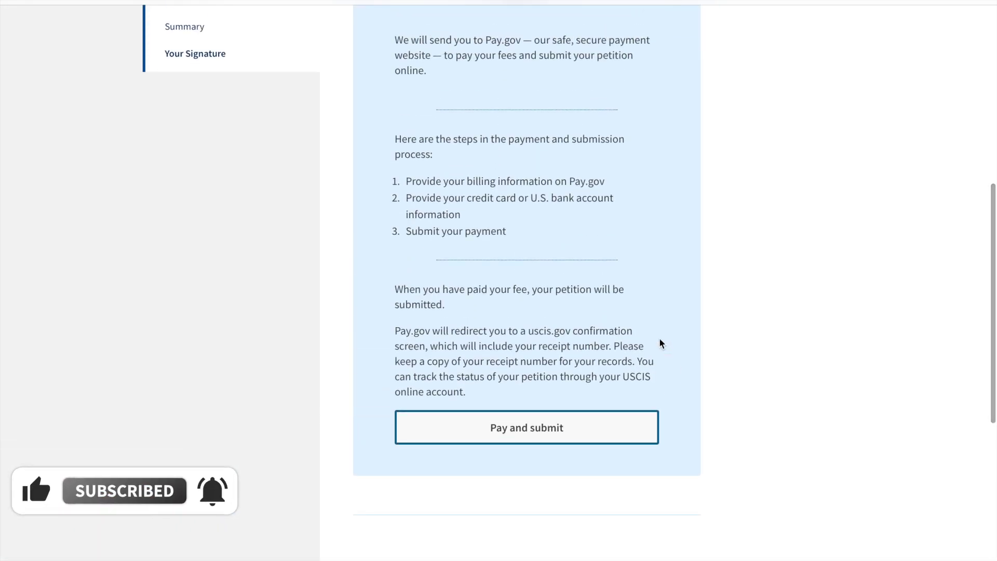
{"action": "left_click", "coordinate": [494, 439]}
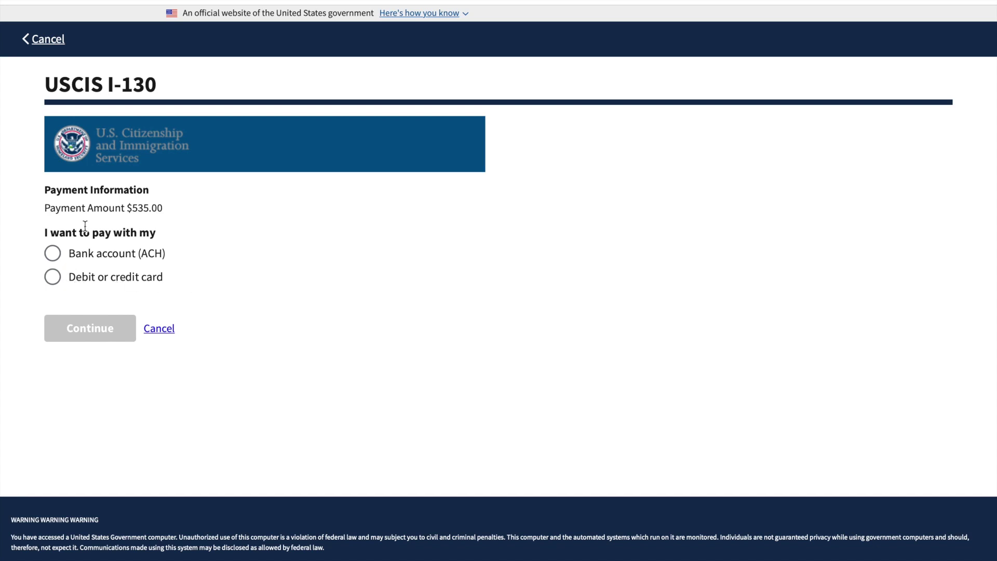
- Choose Bank account (ACH) as the Pay.gov payment method and view its form
{"action": "left_click", "coordinate": [53, 254]}
{"action": "key", "text": "Return"}
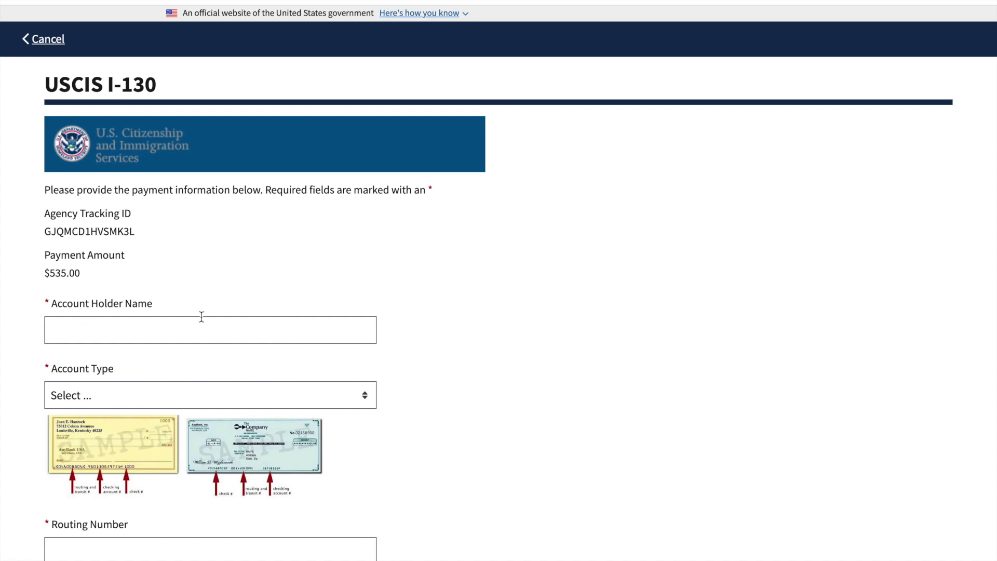
{"action": "scroll", "coordinate": [197, 334], "scroll_direction": "down", "scroll_amount": 1}
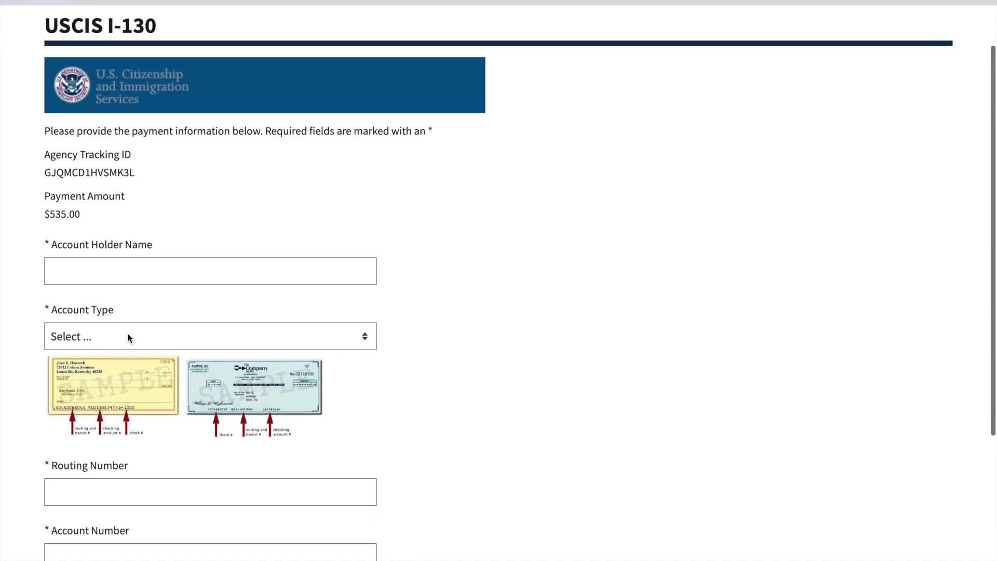
{"action": "scroll", "coordinate": [126, 541], "scroll_direction": "down", "scroll_amount": 4}
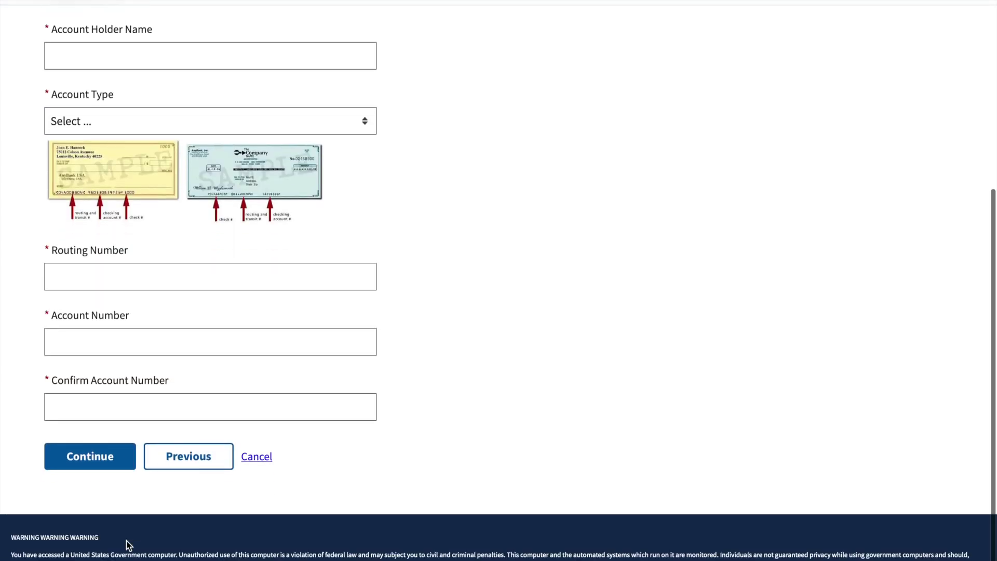
- Switch the payment method to Debit or credit card and view the card form
{"action": "left_click", "coordinate": [195, 446]}
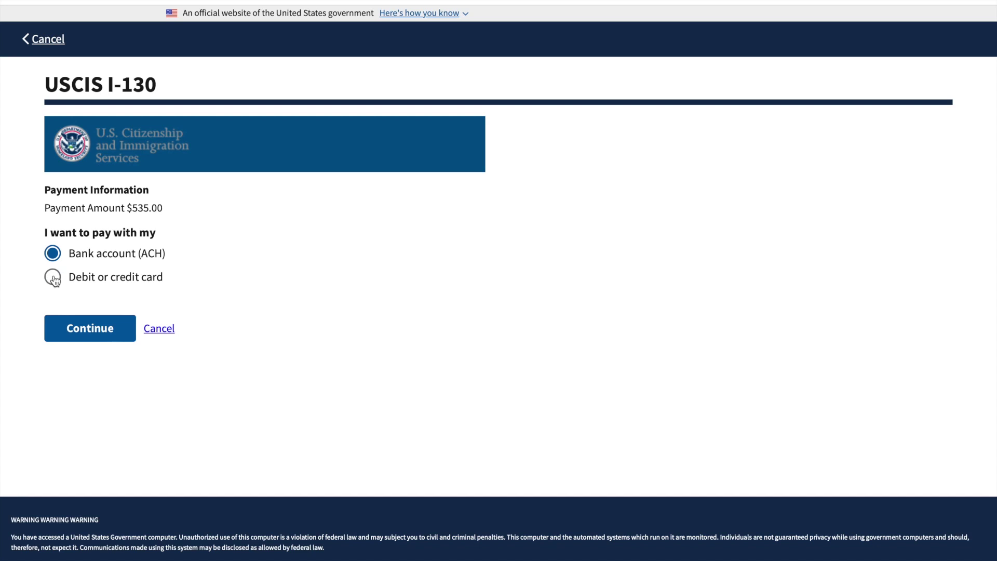
{"action": "left_click", "coordinate": [54, 279]}
{"action": "left_click", "coordinate": [96, 335]}
{"action": "scroll", "coordinate": [396, 338], "scroll_direction": "down", "scroll_amount": 4}
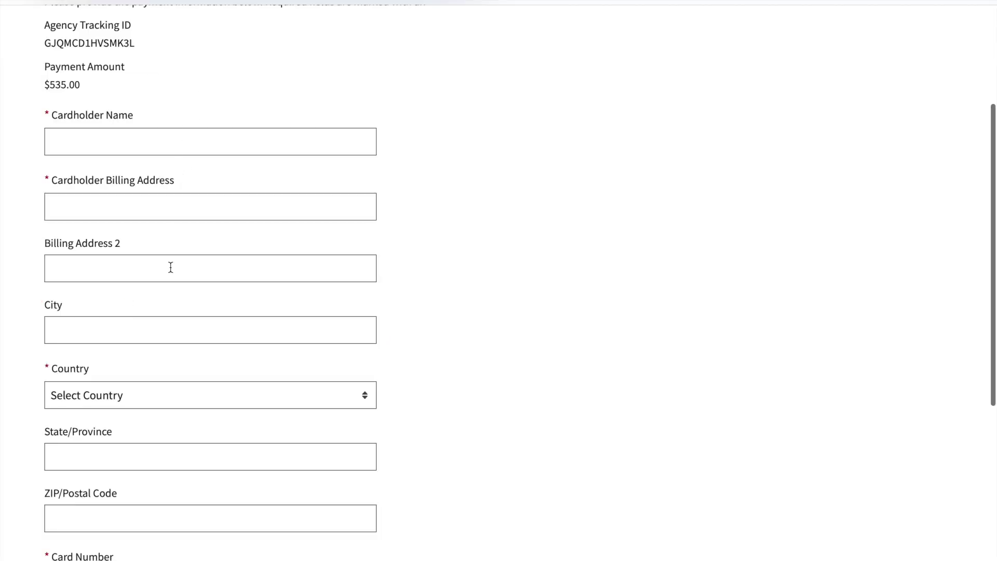
{"action": "scroll", "coordinate": [170, 267], "scroll_direction": "down", "scroll_amount": 5}
{"action": "scroll", "coordinate": [209, 204], "scroll_direction": "up", "scroll_amount": 2}
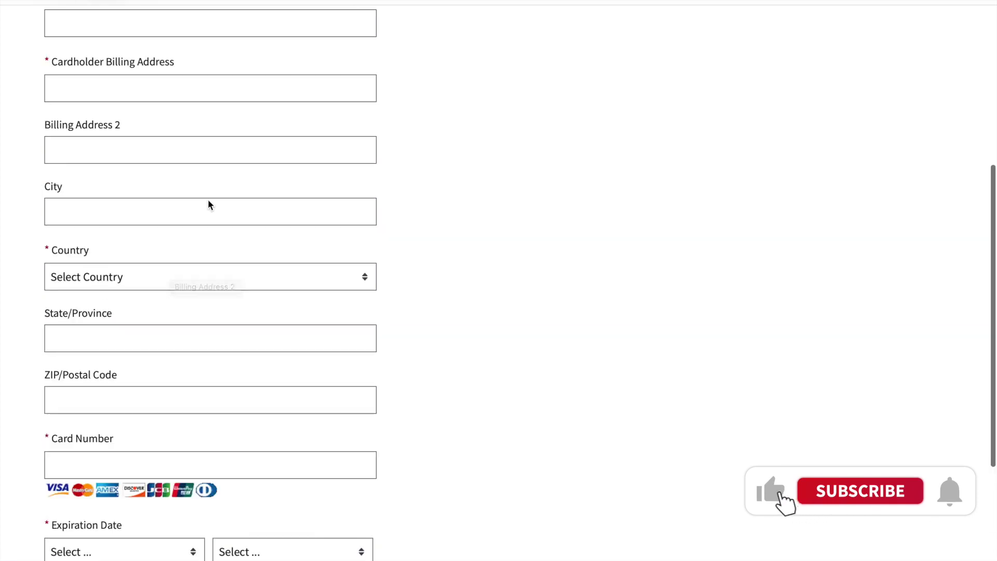
{"action": "scroll", "coordinate": [208, 202], "scroll_direction": "up", "scroll_amount": 2}
{"action": "scroll", "coordinate": [208, 200], "scroll_direction": "down", "scroll_amount": 6}
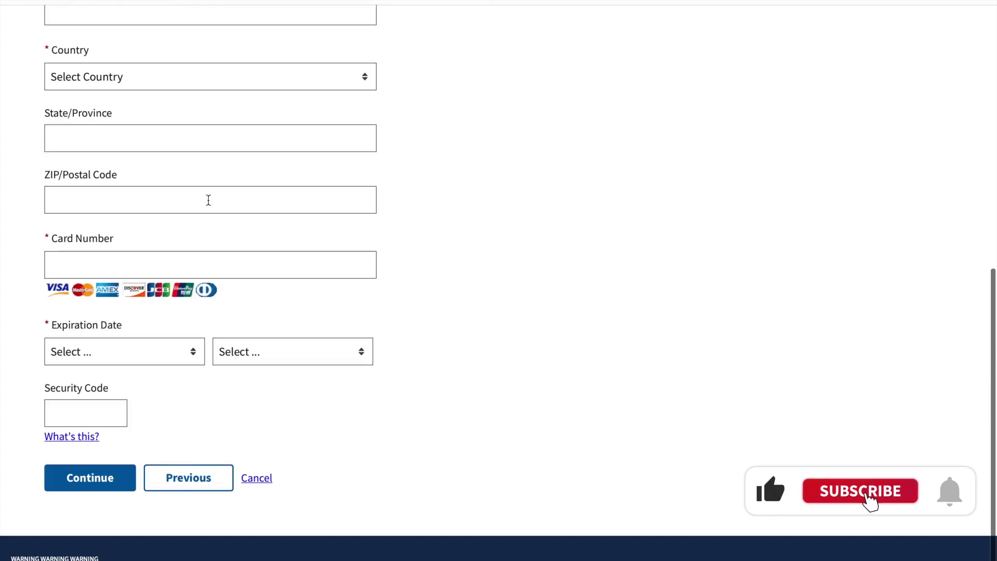
{"action": "scroll", "coordinate": [208, 200], "scroll_direction": "down", "scroll_amount": 1}
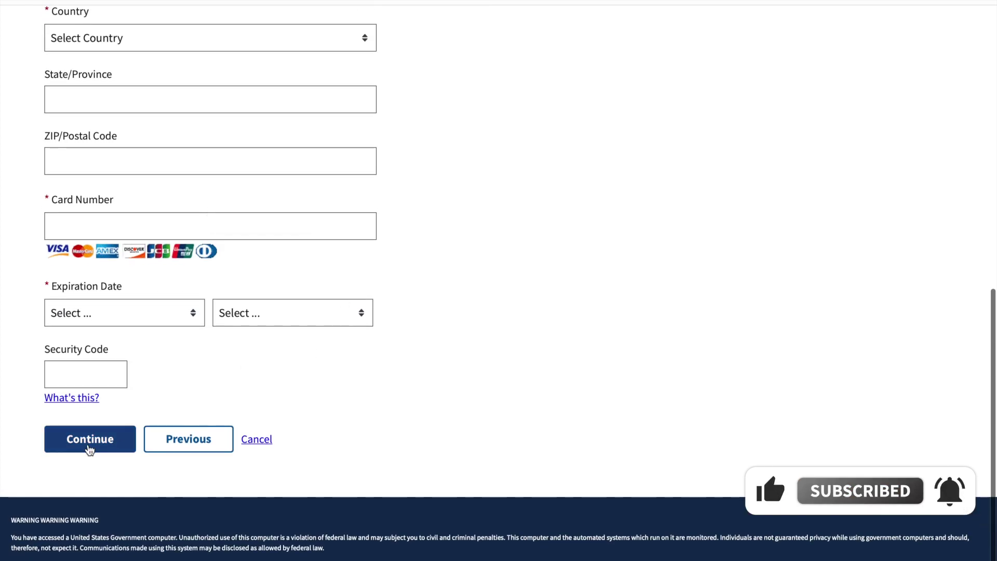